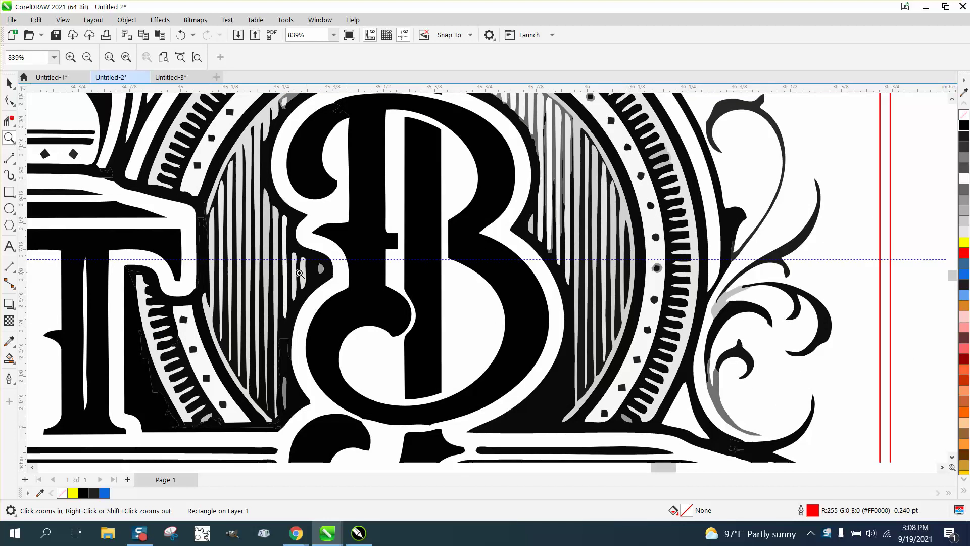
Set the width of the narrow red rectangle beside the logo to 0.02 inches.
scroll(268, 290, "down", 4)
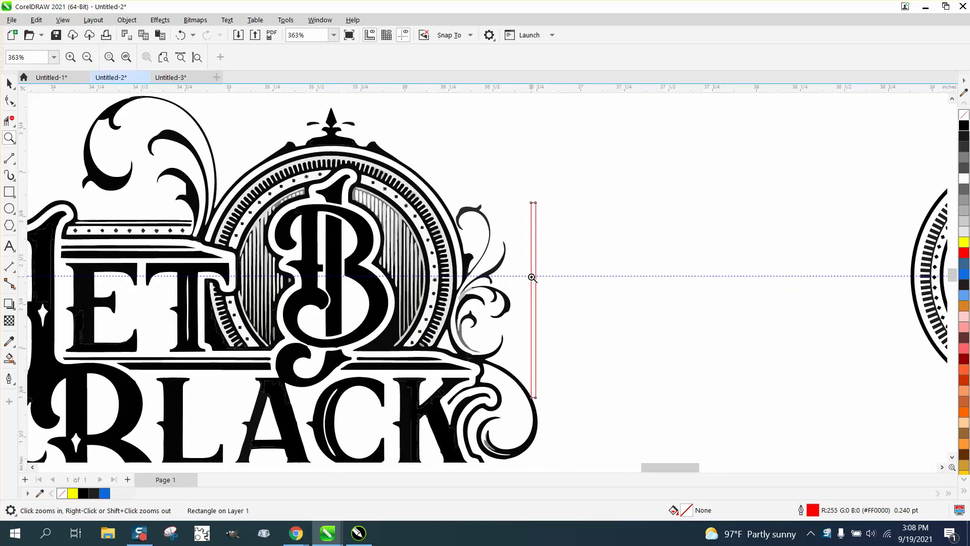
left_click(9, 83)
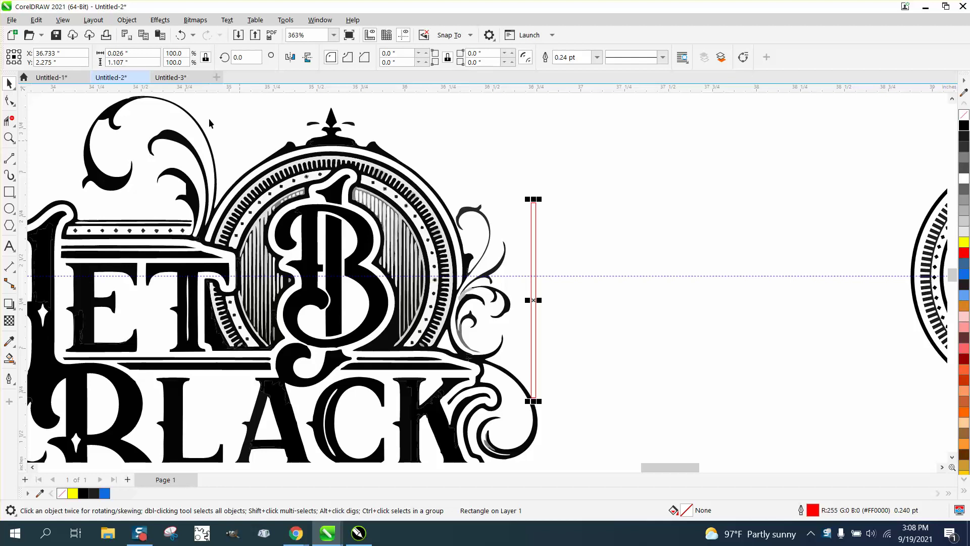
left_click_drag(132, 55, 94, 60)
type(".0")
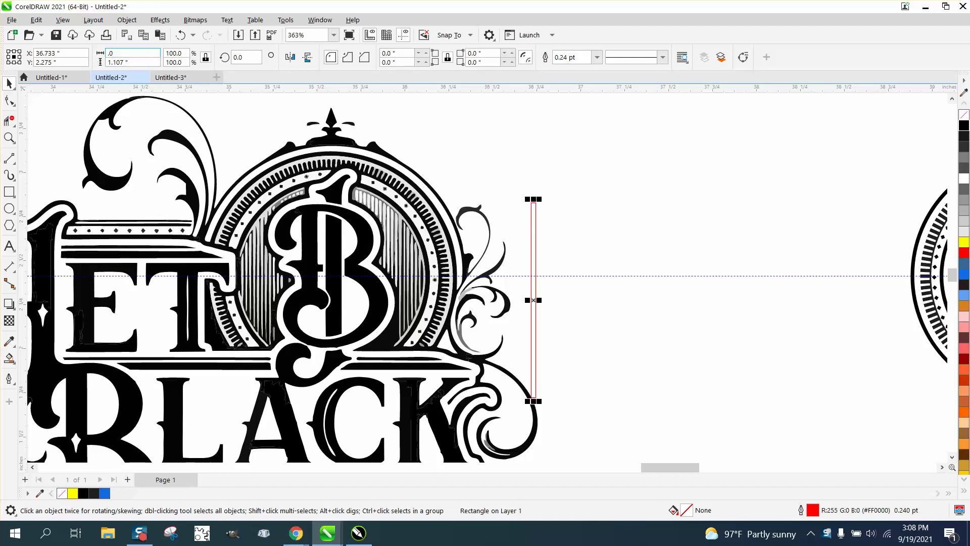
type("2")
key("Return")
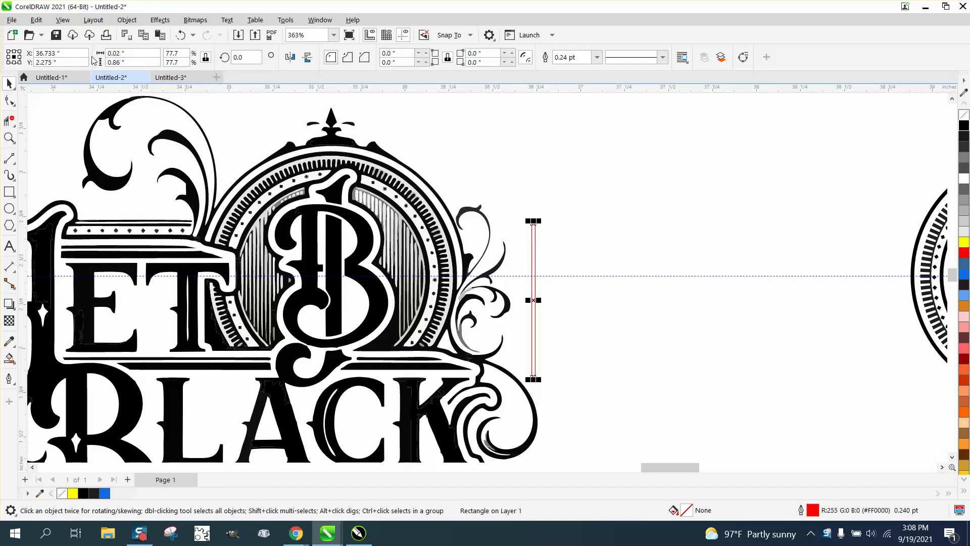
Unlock the red rectangle's proportions and set its height to 2 inches.
left_click(205, 58)
left_click(159, 63)
left_click_drag(139, 62, 106, 62)
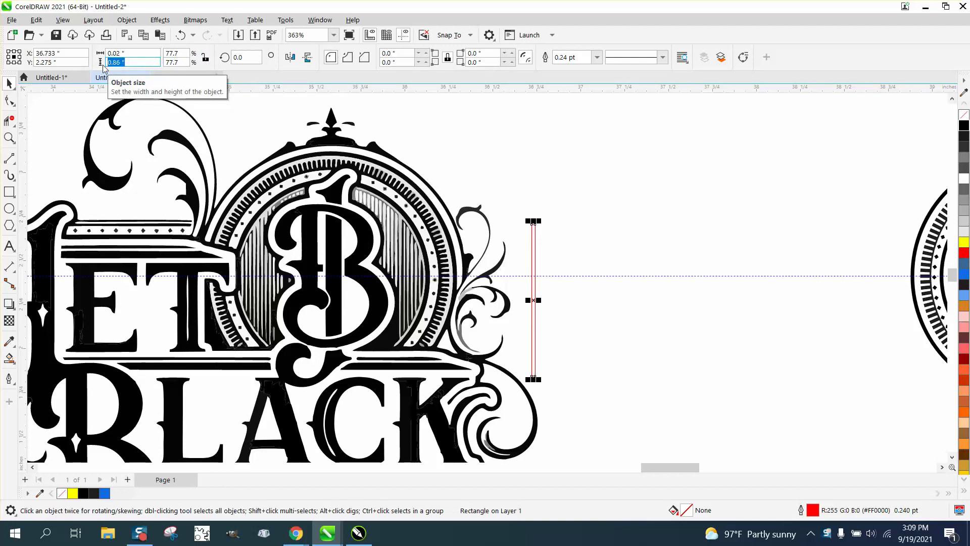
type("2")
key("Return")
key("F3")
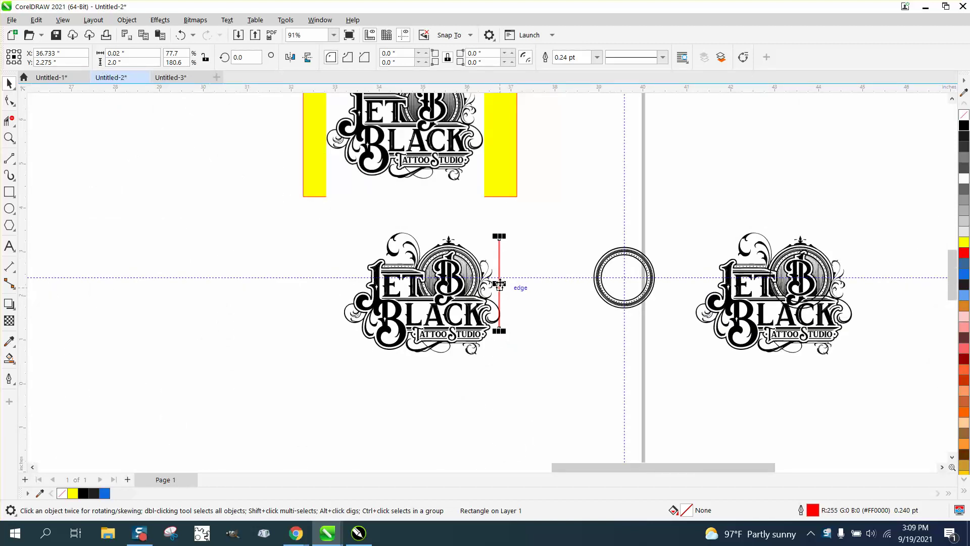
left_click_drag(499, 284, 546, 282)
left_click_drag(591, 229, 660, 339)
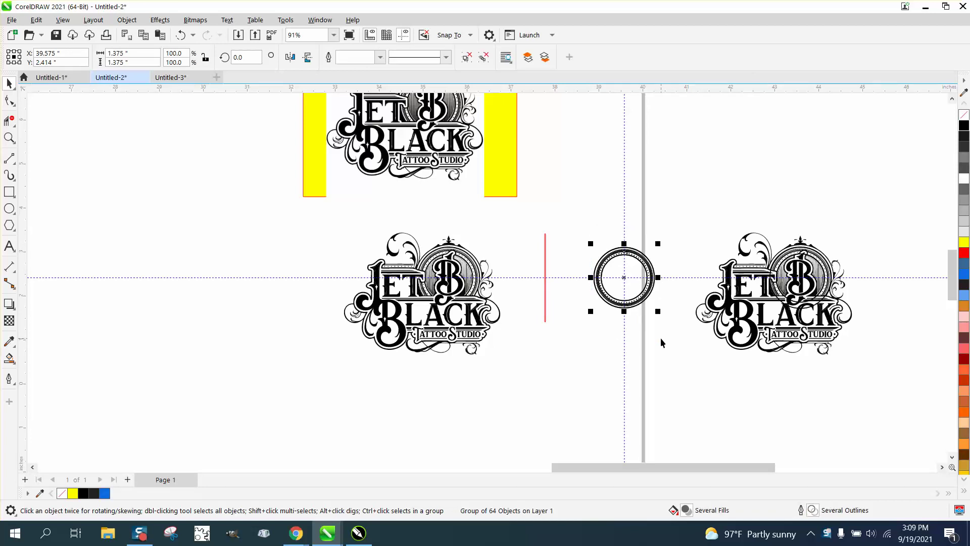
scroll(660, 337, "down", 5)
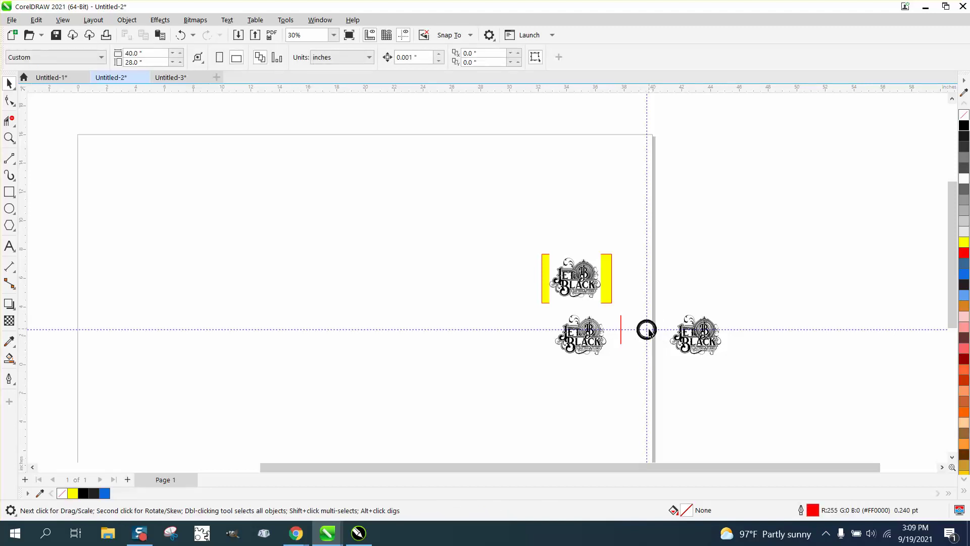
left_click_drag(641, 333, 648, 292)
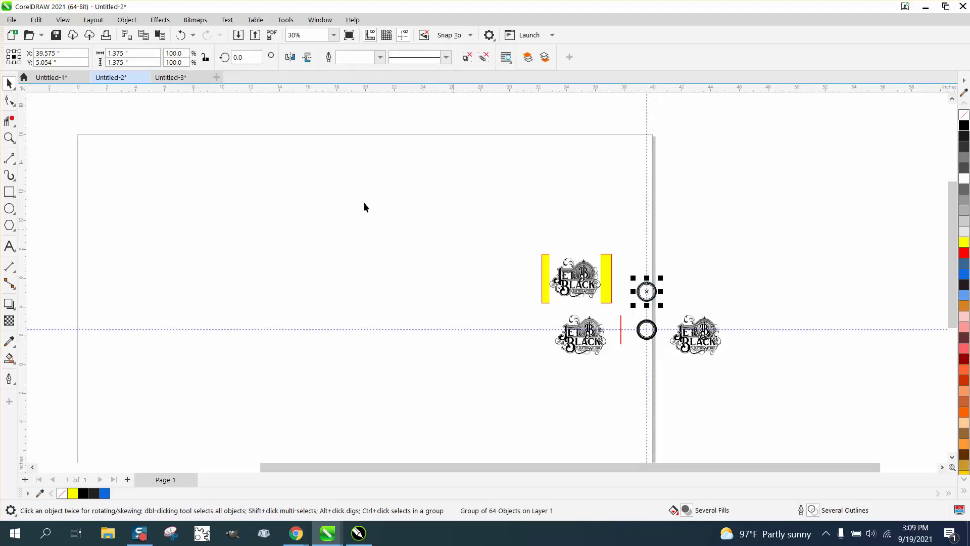
left_click(183, 37)
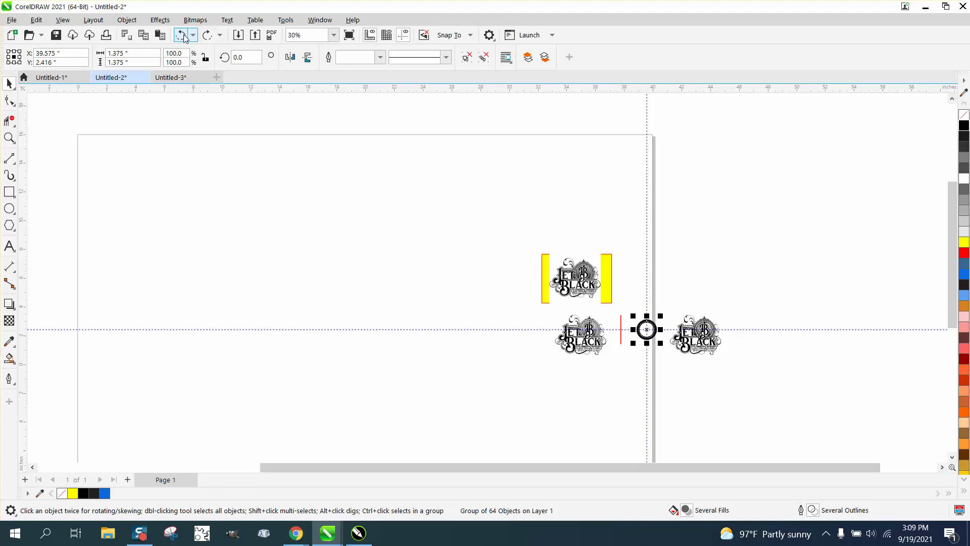
left_click(183, 36)
left_click(184, 37)
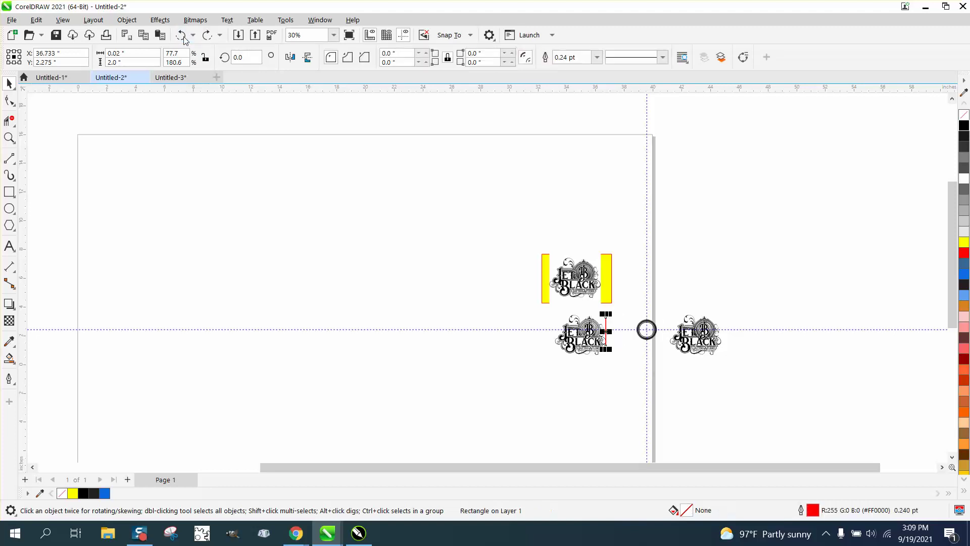
Set the nudge distance to 4 inches and place a duplicate of the ring 4 inches below the original.
left_click(9, 136)
left_click_drag(647, 326, 691, 366)
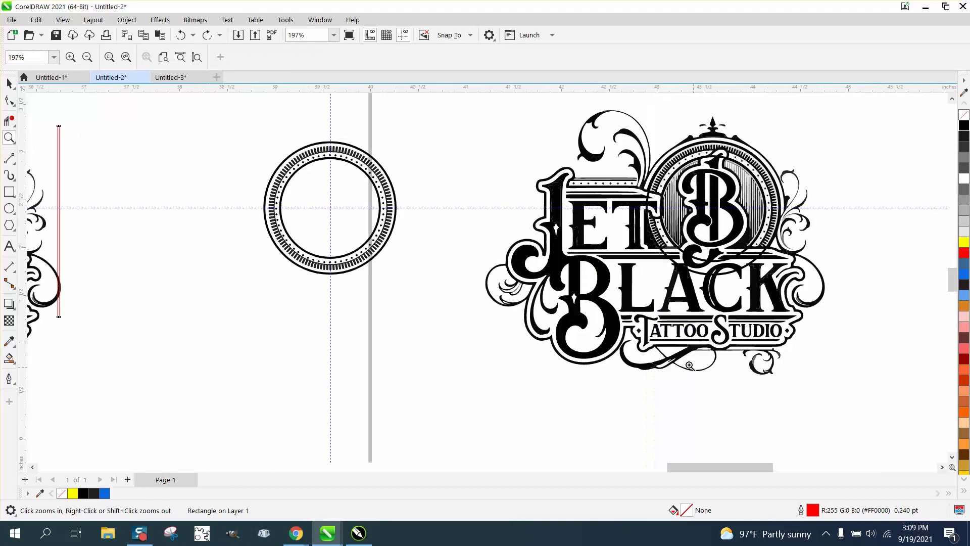
left_click(9, 83)
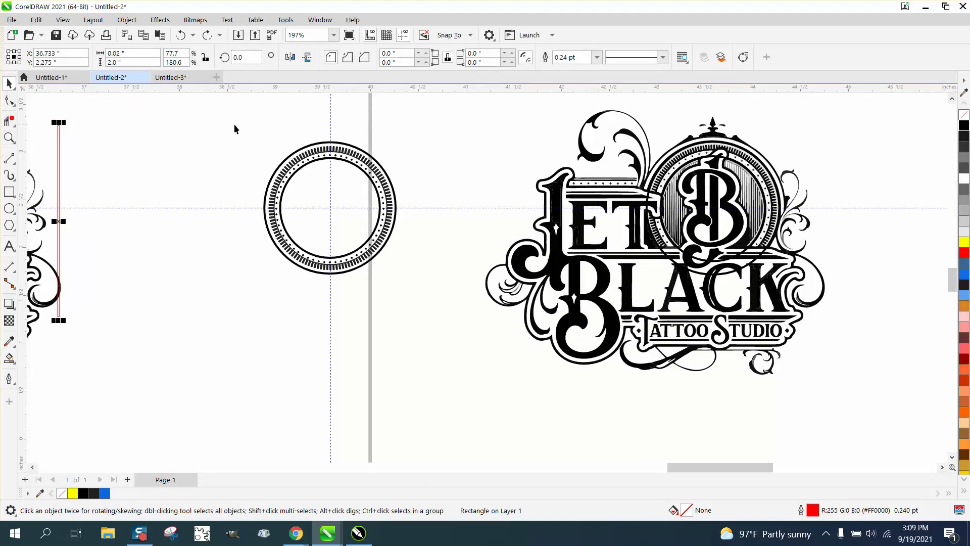
left_click(302, 111)
left_click(407, 57)
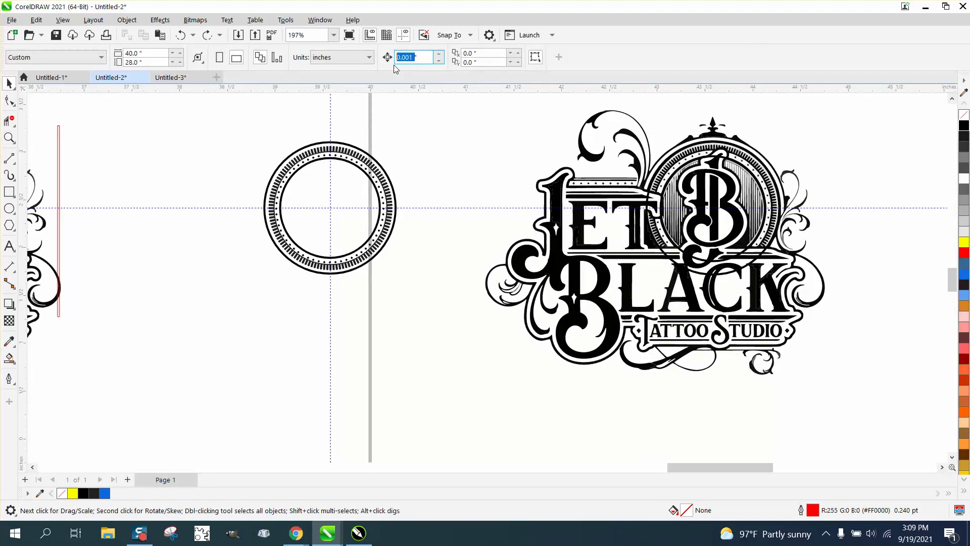
type(".4")
left_click(312, 162)
key("ctrl+d")
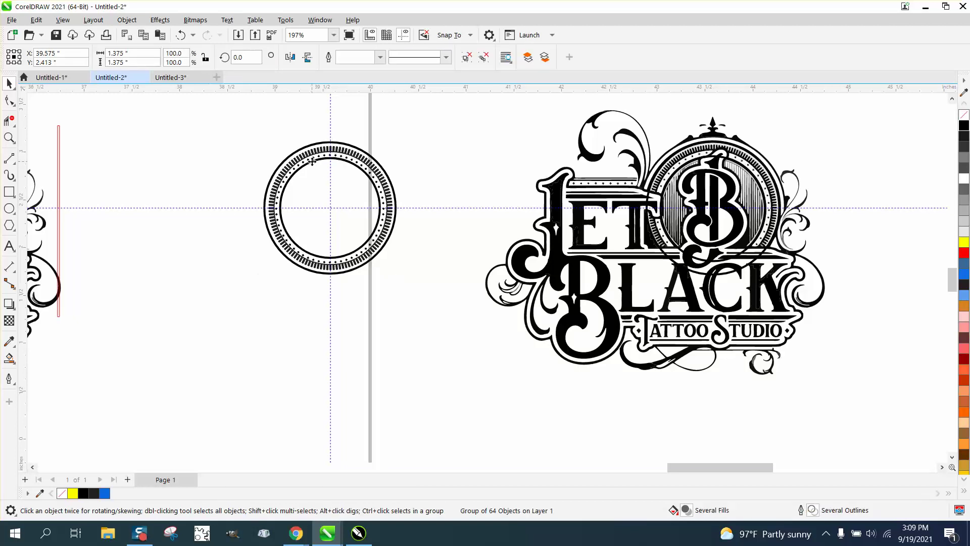
scroll(346, 215, "down", 3)
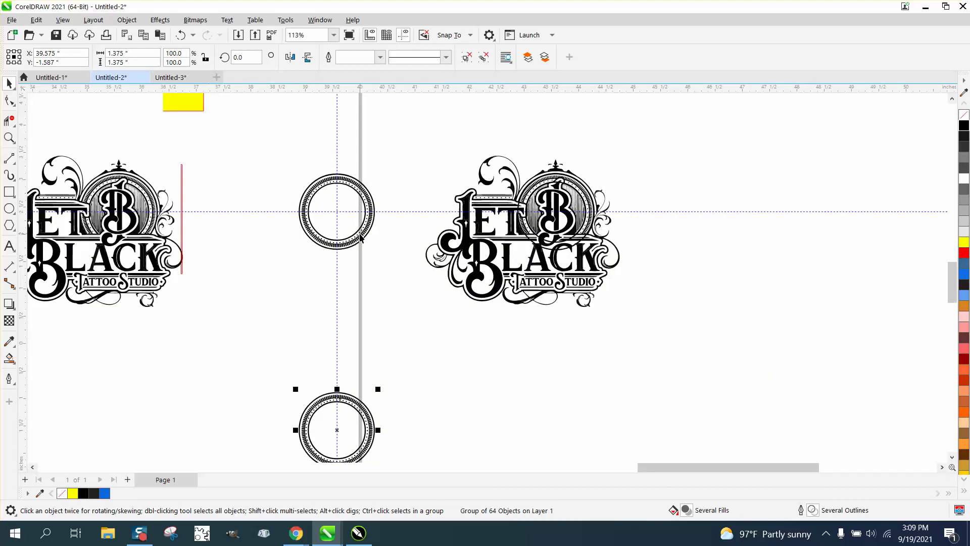
Move the red rectangle to just left of the upper ring and shift the right-hand logo 4 inches to the right.
left_click(364, 236)
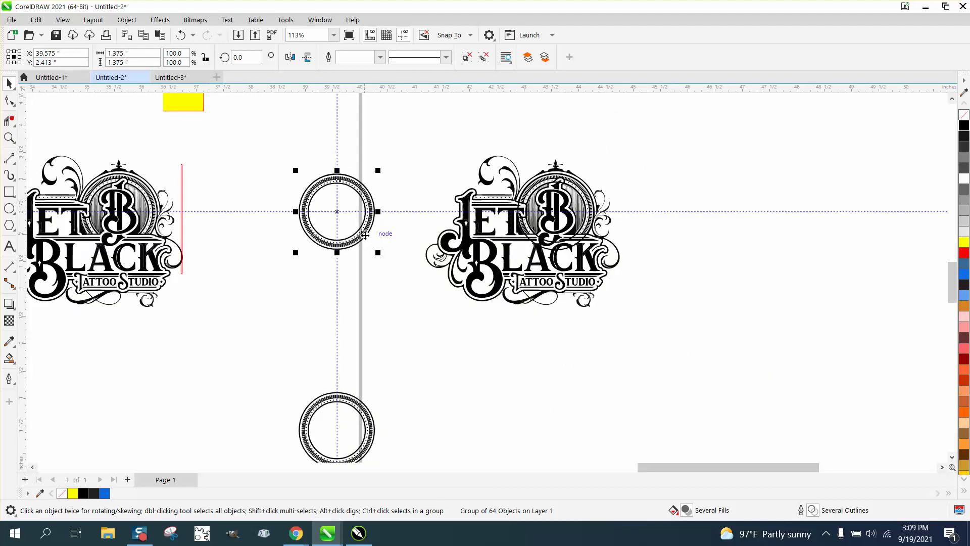
left_click_drag(180, 218, 268, 205)
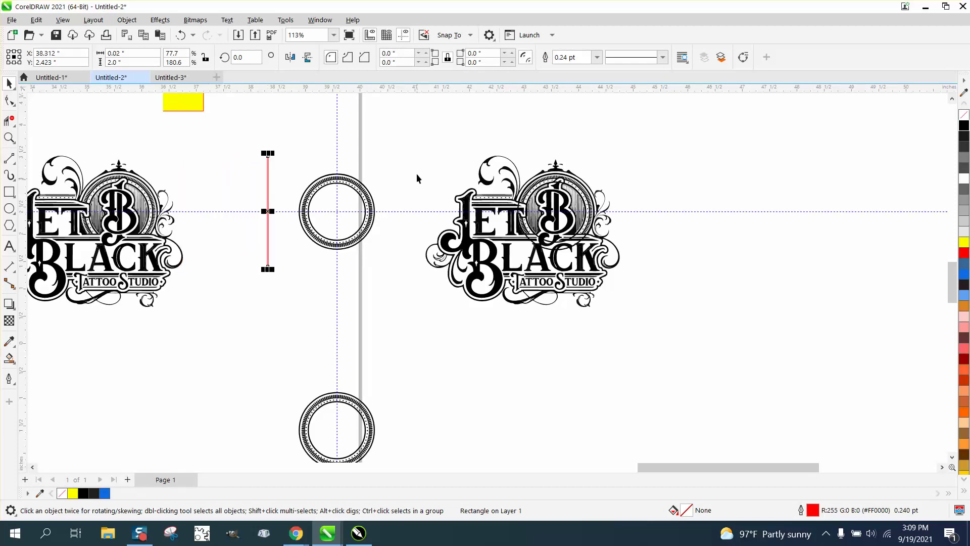
left_click_drag(412, 147, 693, 335)
key("shift+Right")
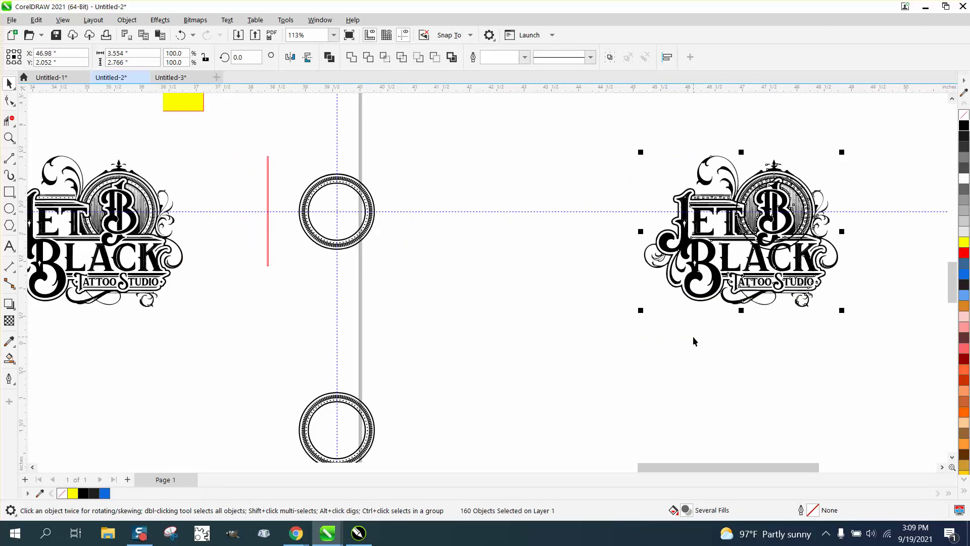
Smart-fill the upper ring's interior, move the resulting circle 4 inches right, and give it no fill and a black outline.
left_click(9, 358)
left_click(345, 222)
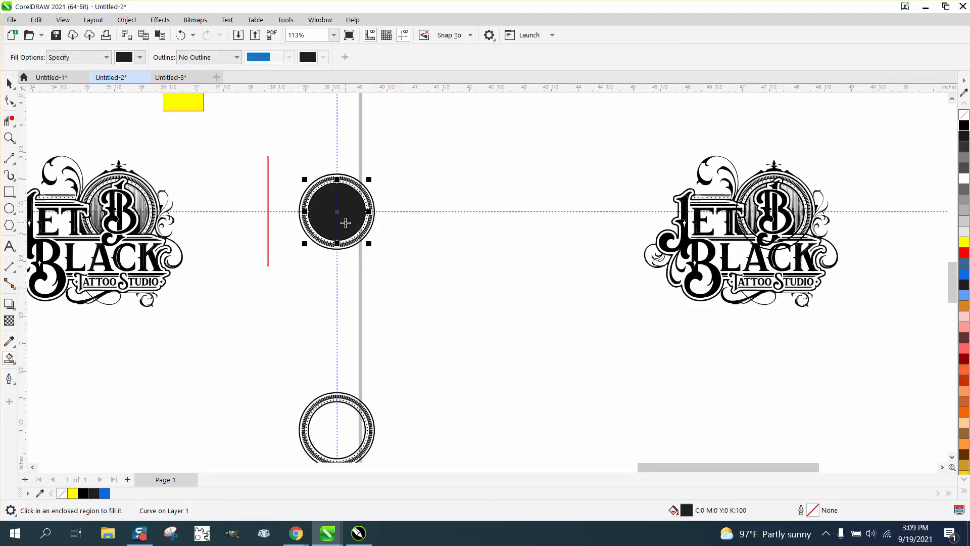
key("shift+Right")
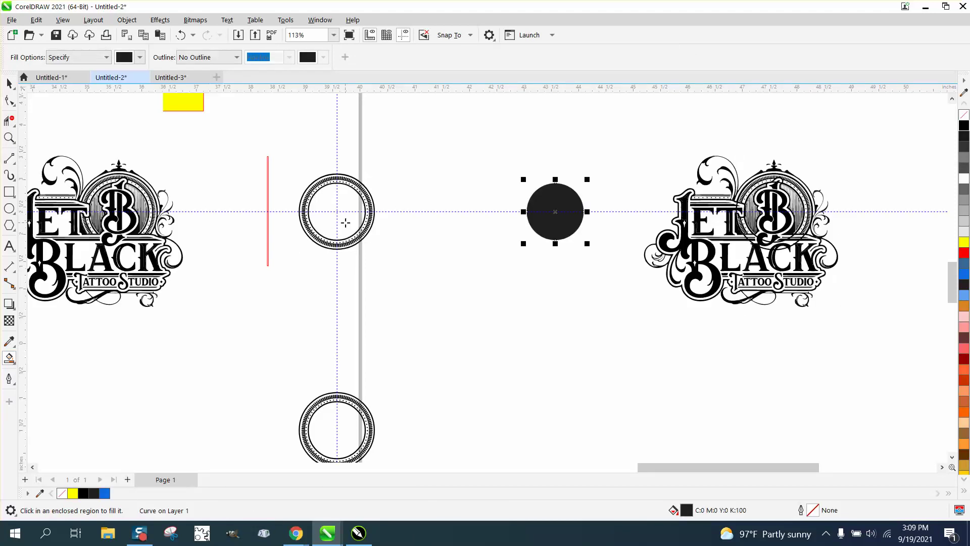
left_click(964, 114)
right_click(964, 126)
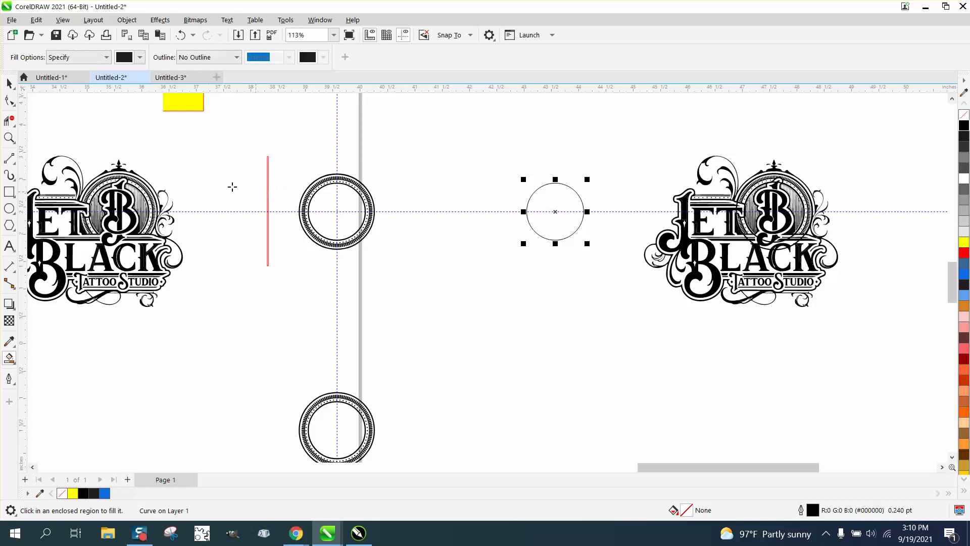
Move the red rectangle onto the outlined circle so it sits just inside the circle's left edge.
left_click(9, 82)
left_click_drag(267, 211, 527, 214)
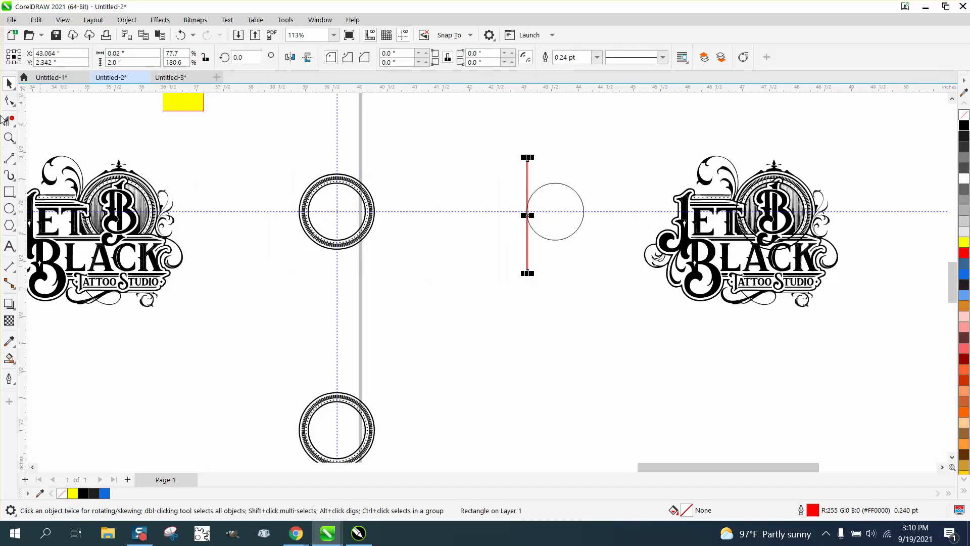
key("z")
left_click_drag(520, 152, 611, 279)
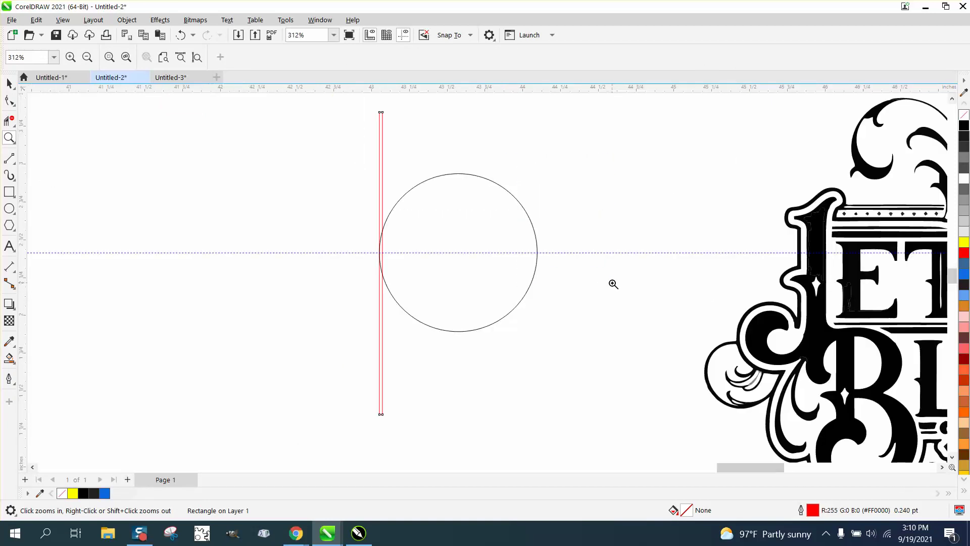
left_click(9, 86)
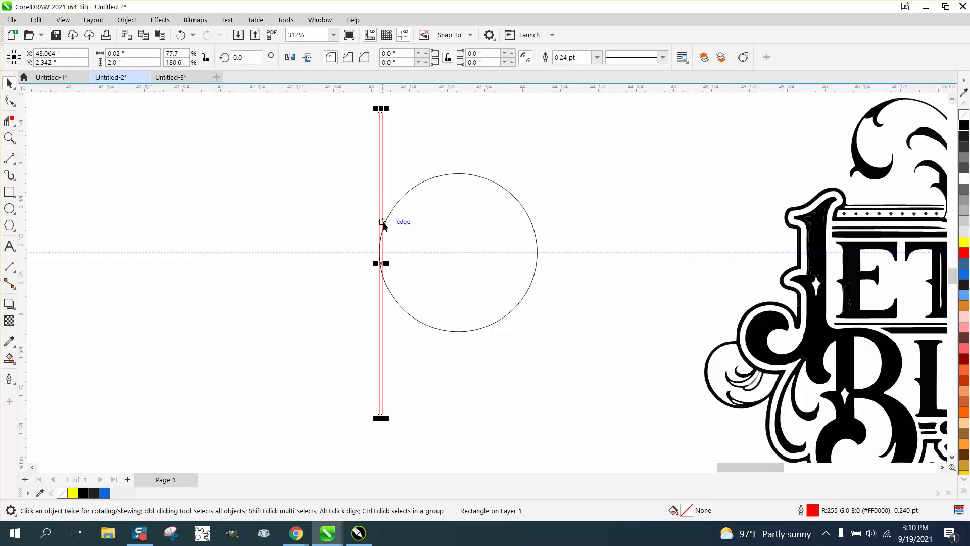
left_click_drag(383, 222, 386, 220)
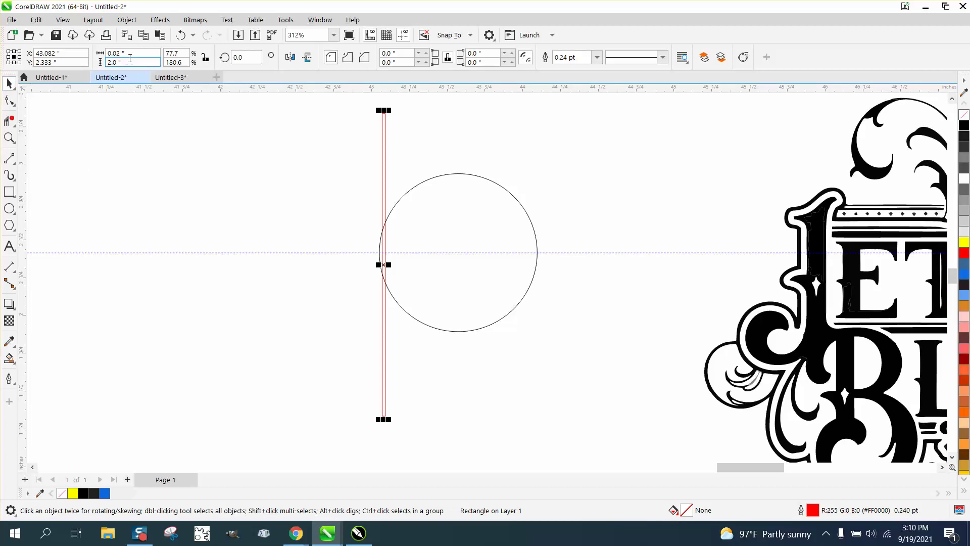
Set the nudge distance to 0.04 inches and place a copy of the red rectangle 0.04 inches to its right.
left_click(172, 124)
left_click(420, 60)
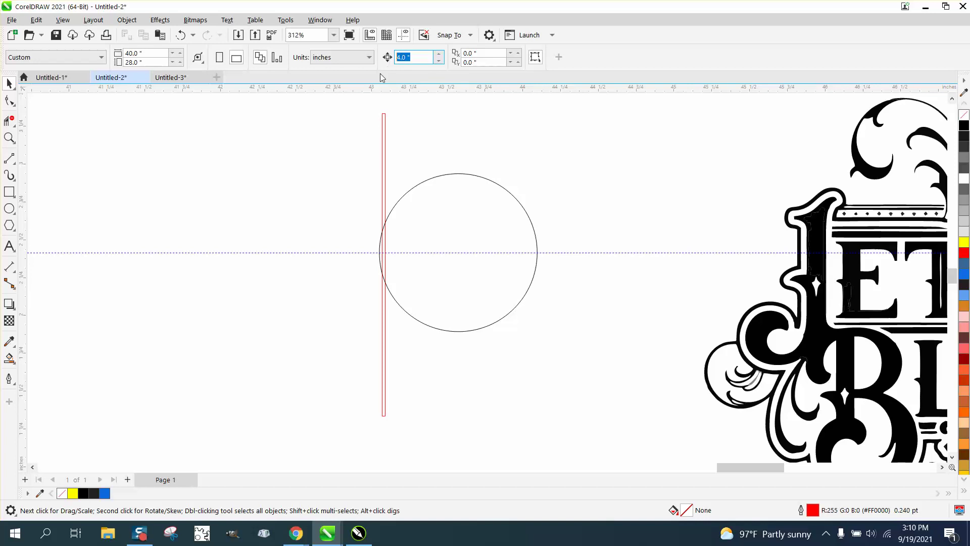
type(".04")
left_click(385, 149)
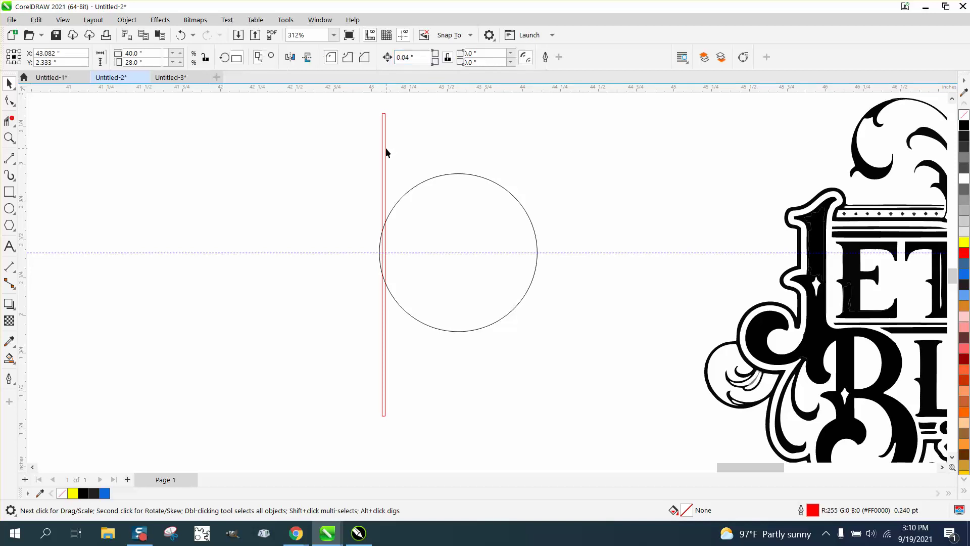
key("KP_Add")
key("Right")
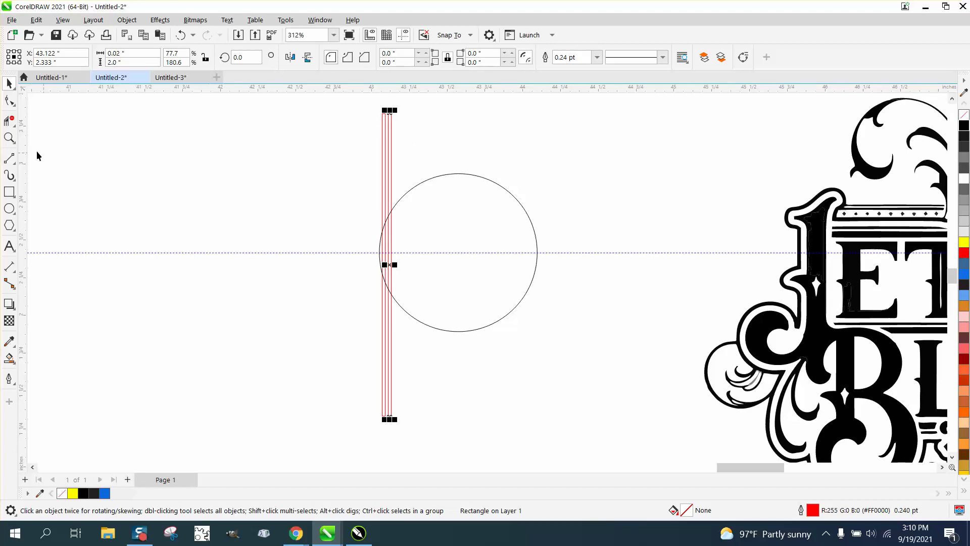
Repeat the offset copy until 26 red strips span the circle's full width, and select all the strips.
left_click(9, 137)
left_click_drag(332, 210, 514, 344)
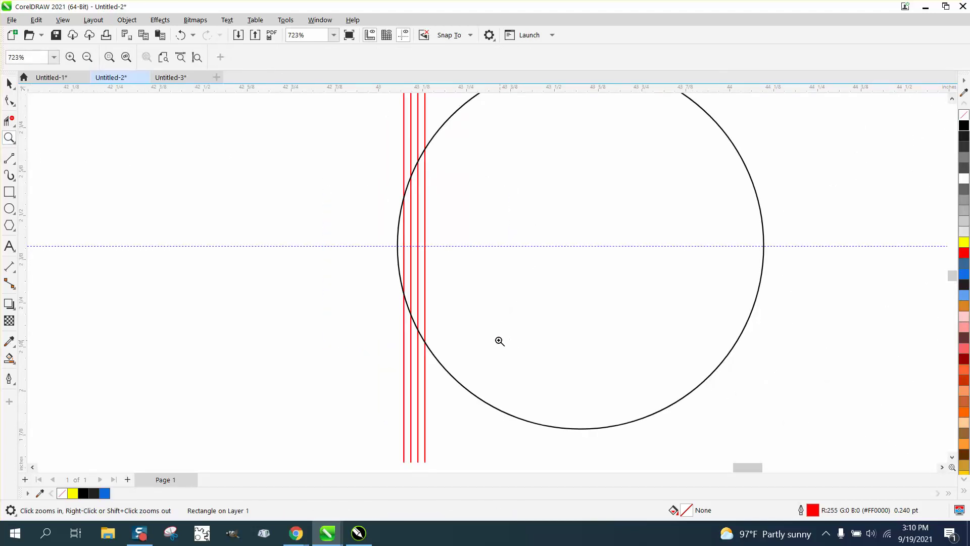
scroll(300, 286, "down", 1)
left_click(9, 84)
scroll(172, 169, "down", 1)
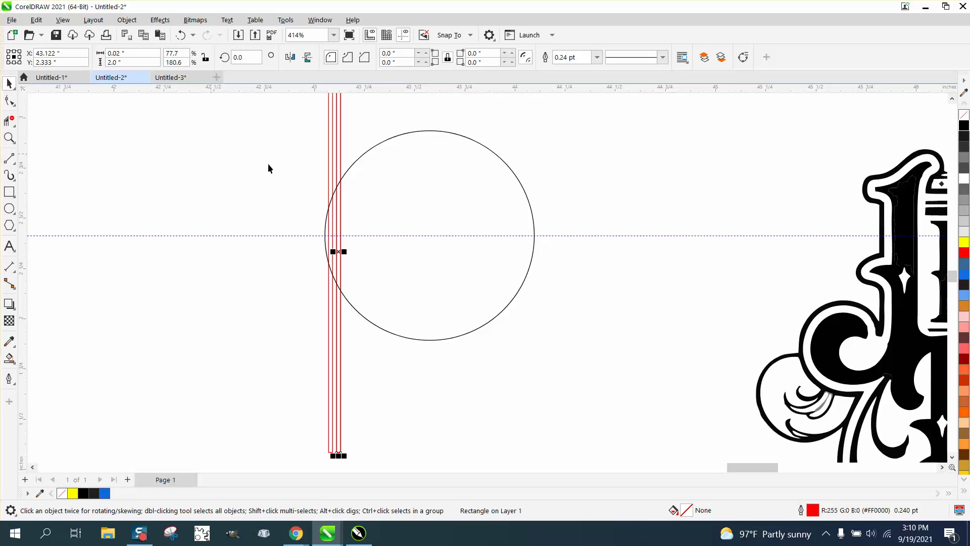
key("ctrl+r")
key("ctrl+r")
key("ctrl+r")
key("ctrl+r")
key("ctrl+r")
key("ctrl+r")
key("ctrl+r")
key("ctrl+r")
key("ctrl+r")
key("ctrl+r")
key("ctrl+r")
key("ctrl+r")
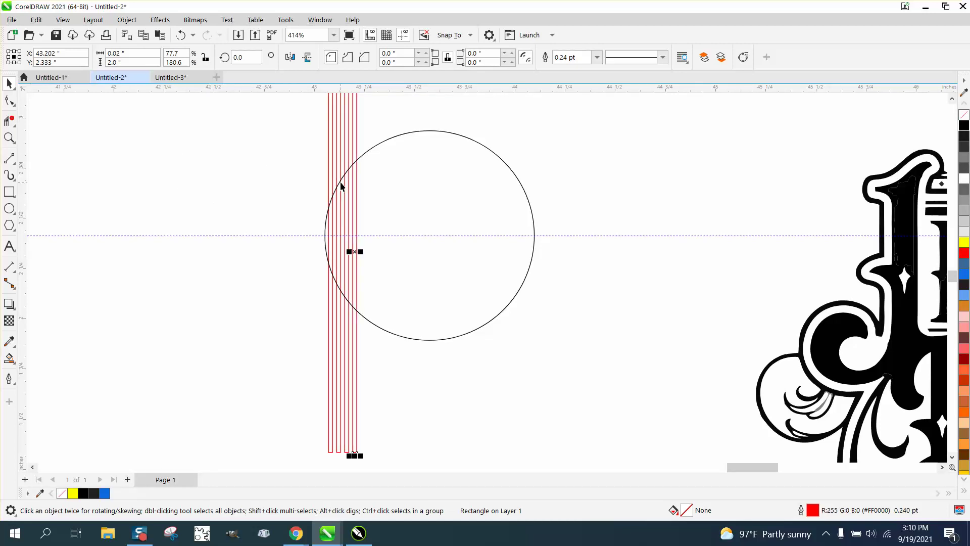
key("ctrl+r")
key("ctrl+r")
key("ctrl+r")
key("ctrl+r")
key("ctrl+r")
key("ctrl+r")
key("ctrl+r")
key("ctrl+r")
key("ctrl+r")
key("ctrl+r")
key("ctrl+r")
key("ctrl+r")
key("ctrl+r")
key("ctrl+r")
key("ctrl+r")
key("ctrl+r")
key("ctrl+r")
key("ctrl+r")
key("ctrl+r")
key("ctrl+r")
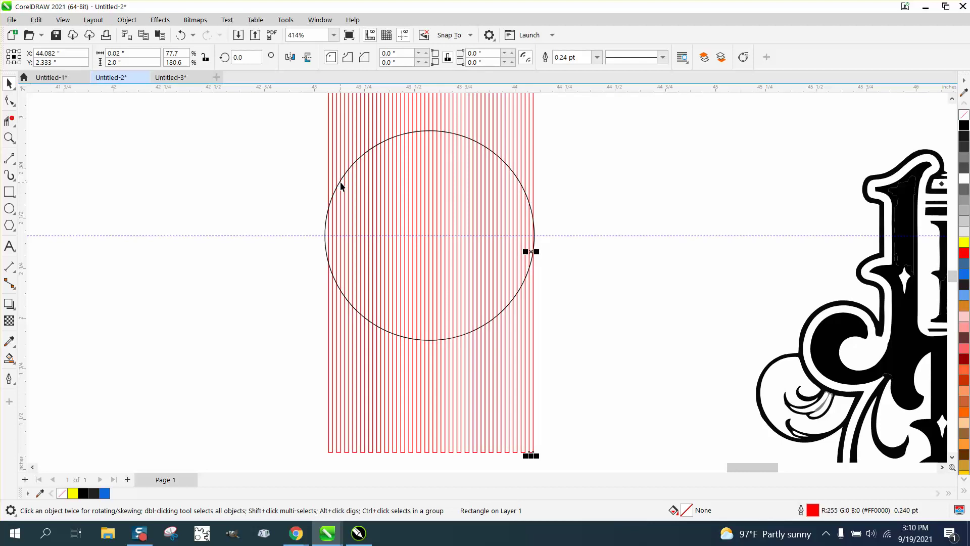
scroll(369, 234, "down", 3)
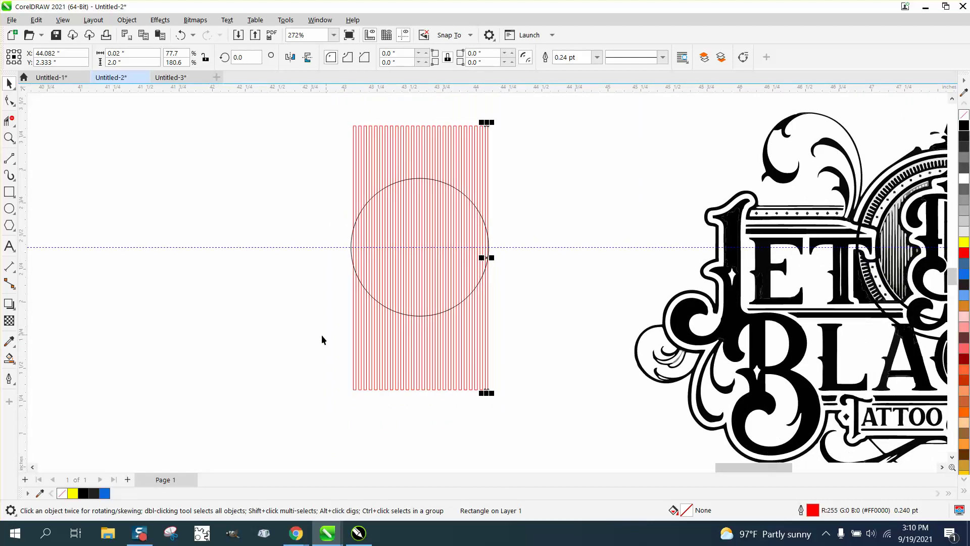
left_click_drag(322, 339, 559, 357)
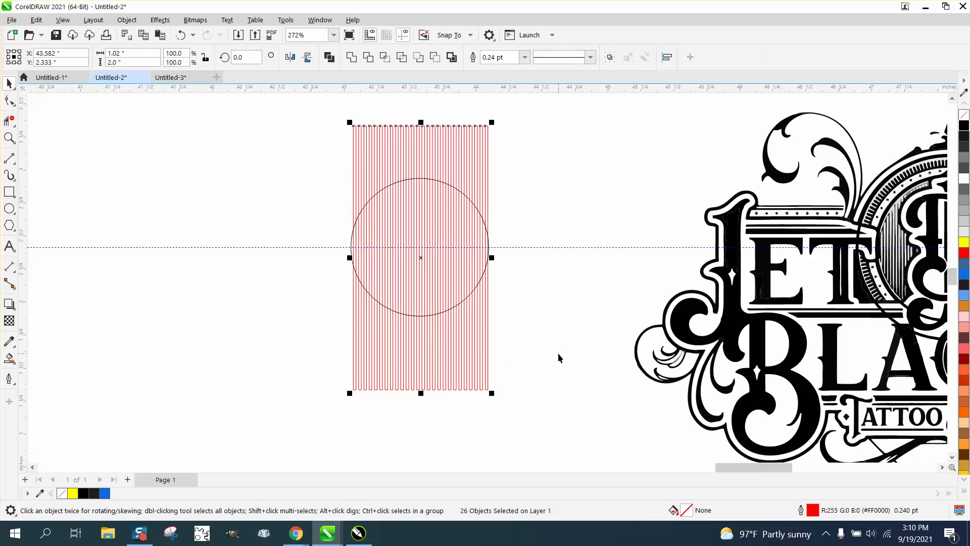
Group the 26 strips and cut them out of the outlined circle with Front Minus Back, leaving a striped circle.
key("ctrl+g")
left_click_drag(331, 114, 565, 392)
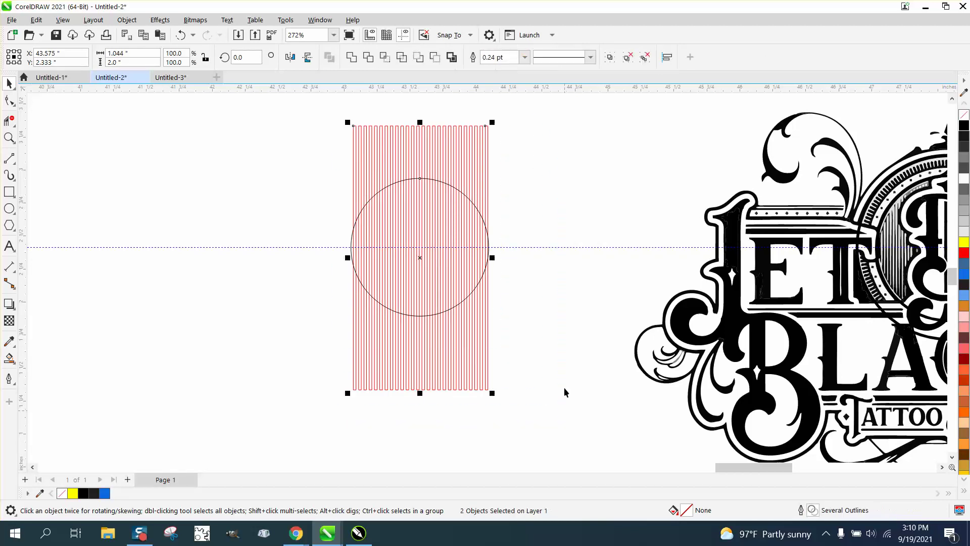
left_click(436, 59)
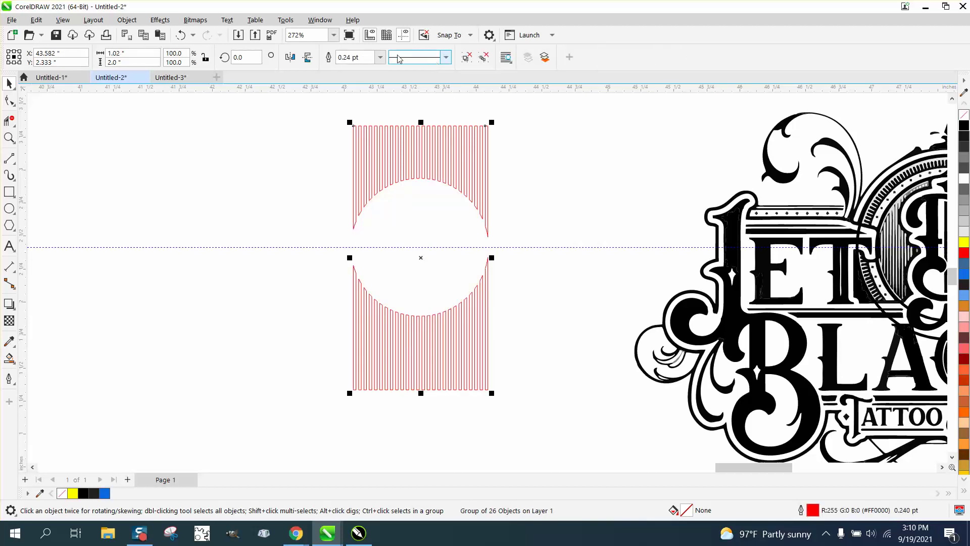
left_click(181, 35)
left_click(418, 57)
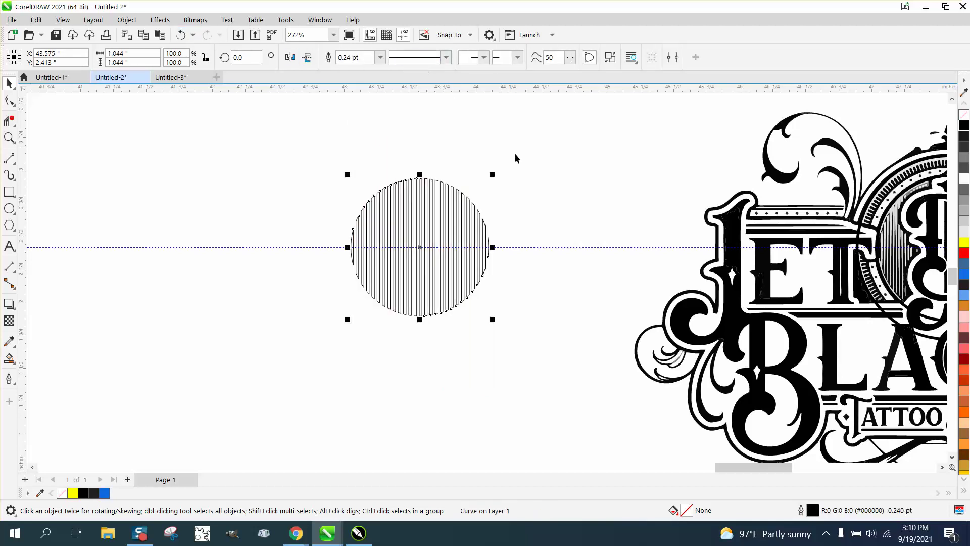
left_click(527, 171)
scroll(451, 171, "down", 1)
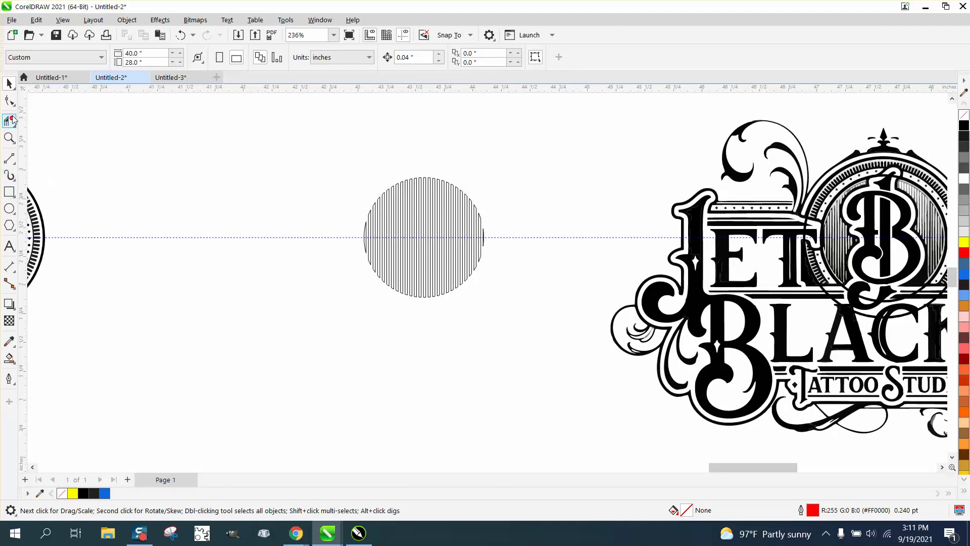
left_click(424, 215)
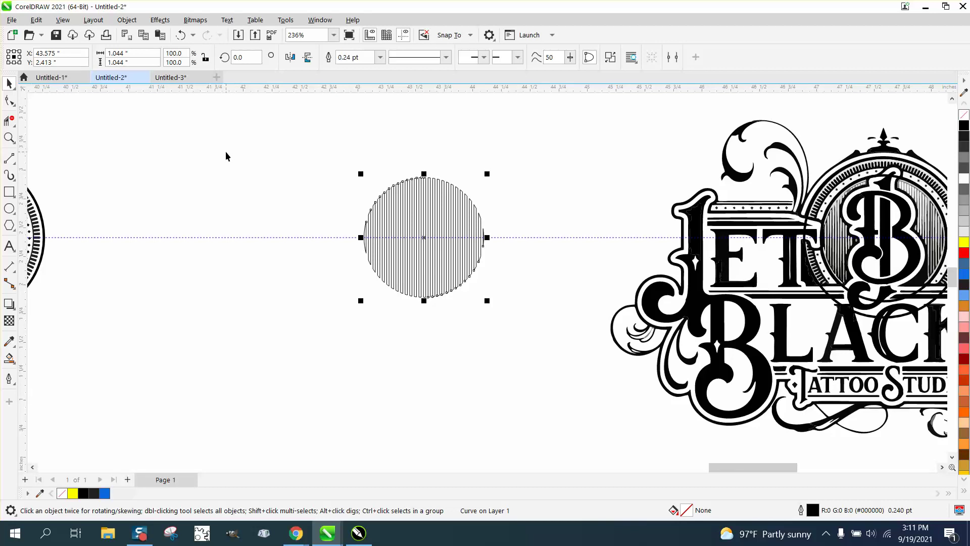
Draw a circle about 1.16 inches across to the left of the striped circle.
left_click(9, 208)
left_click_drag(290, 219, 205, 318)
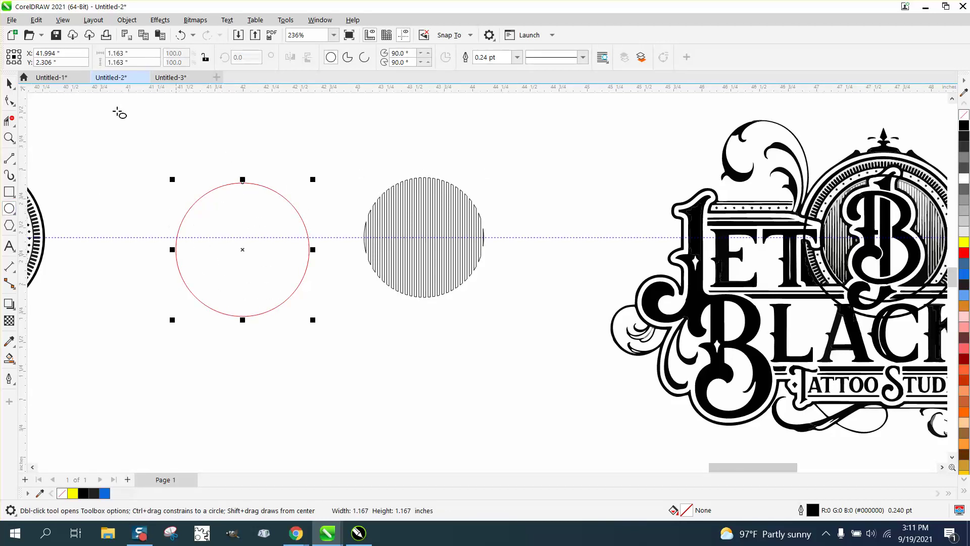
left_click(121, 54)
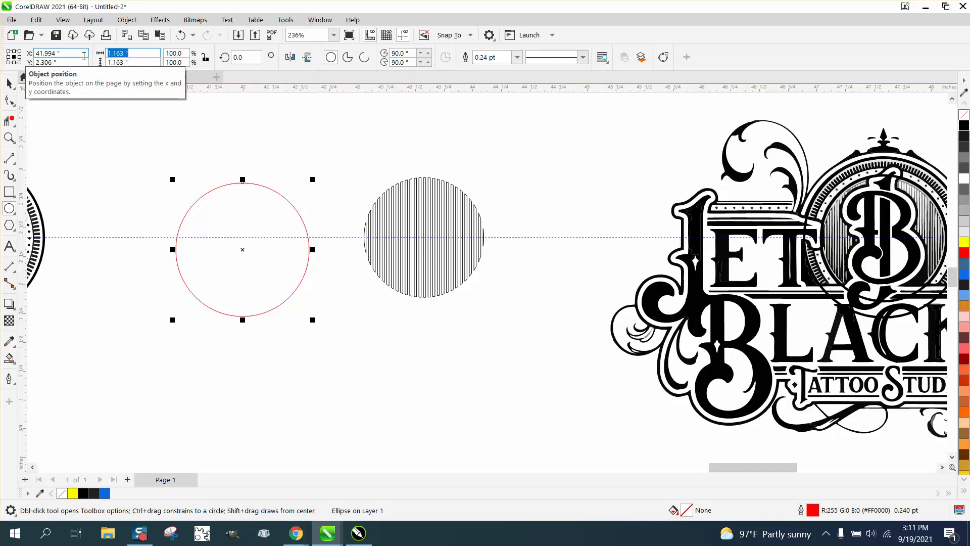
type("1.05")
key("Return")
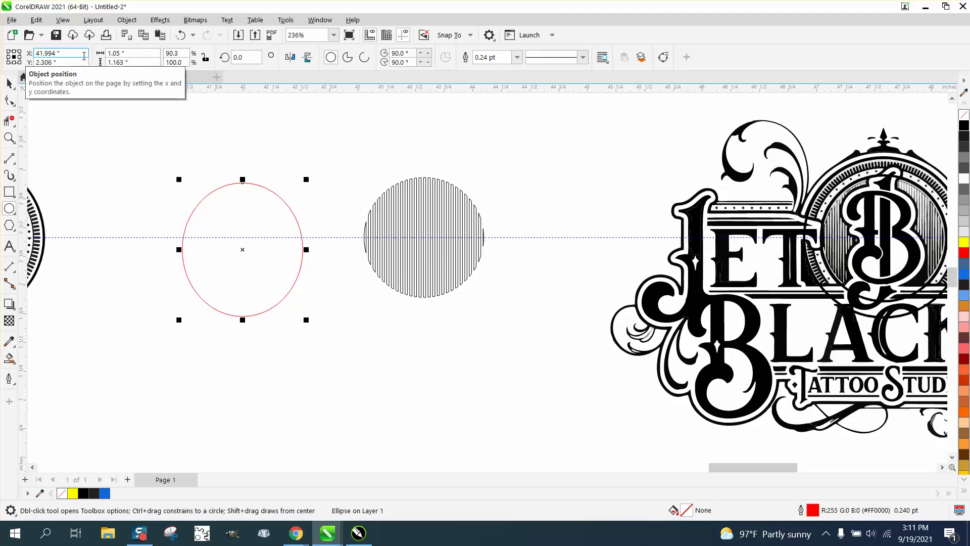
left_click(180, 35)
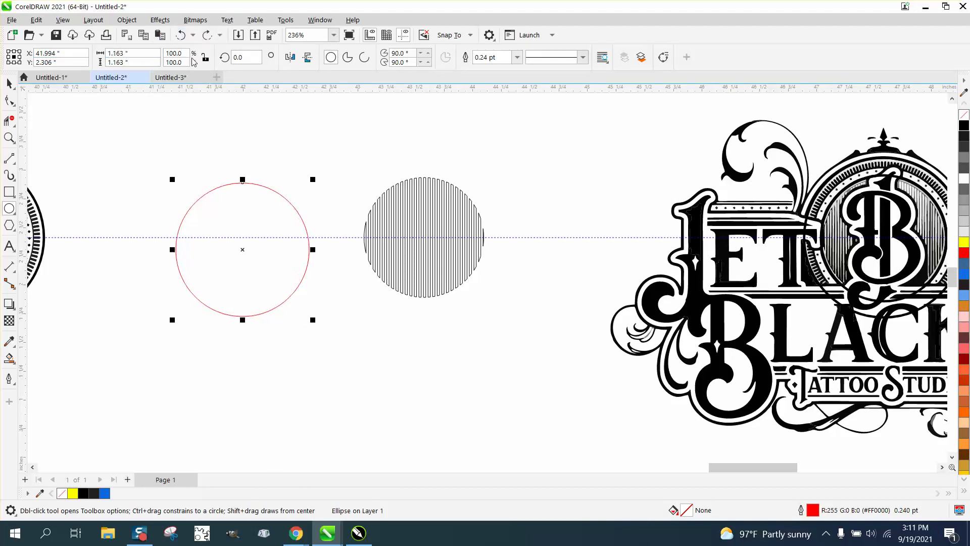
Resize the new circle proportionally to 1.05 inches and centre it on the striped circle.
left_click(119, 53)
type("1.05")
key("Return")
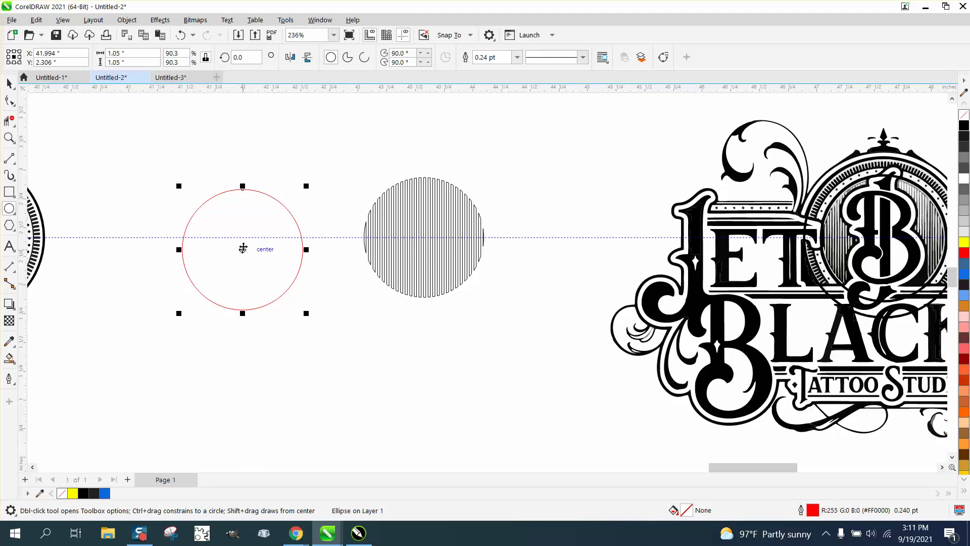
left_click(10, 83)
mouse_move(251, 255)
left_mouse_down()
mouse_move(242, 251)
mouse_move(431, 251)
mouse_move(424, 237)
left_mouse_up()
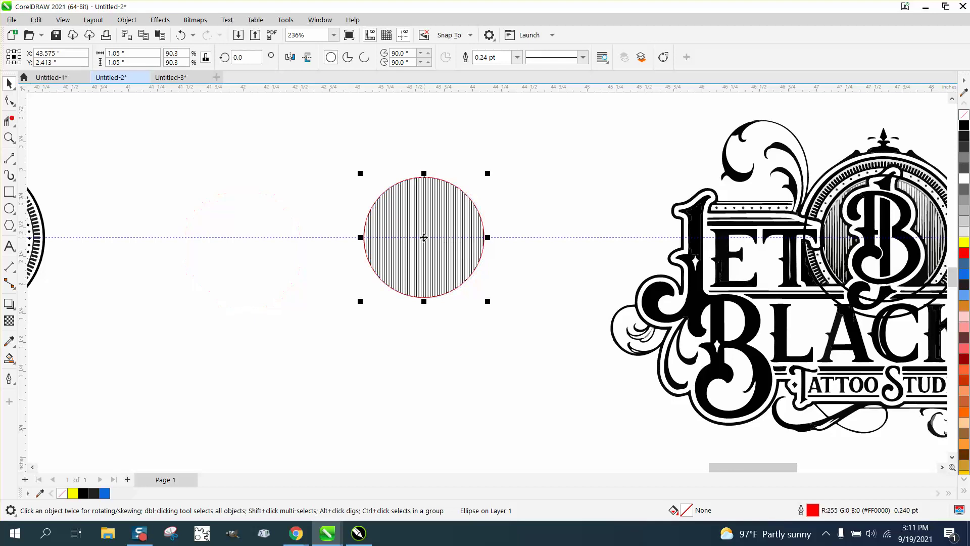
Enlarge the red circle about its centre to about 1.088 inches.
left_click(9, 138)
left_click_drag(335, 160, 541, 334)
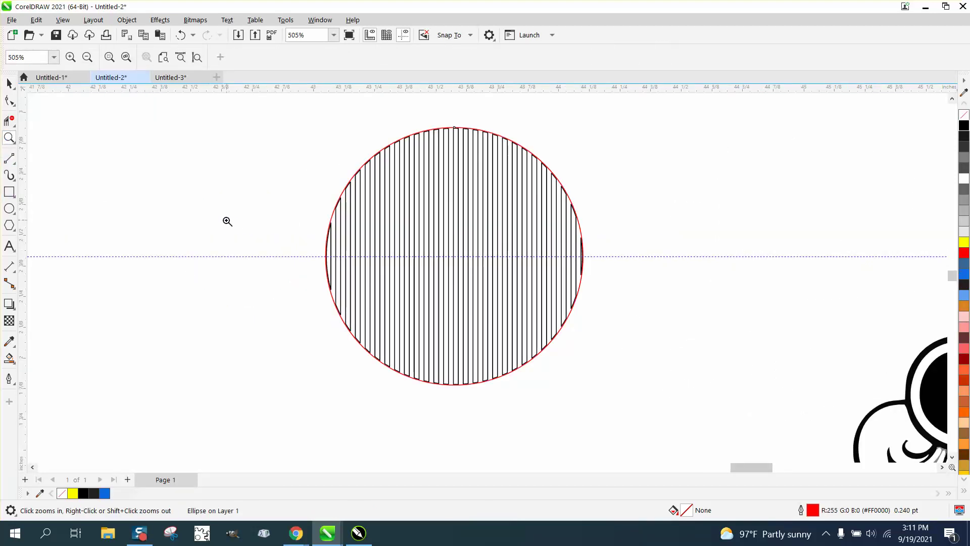
left_click(9, 83)
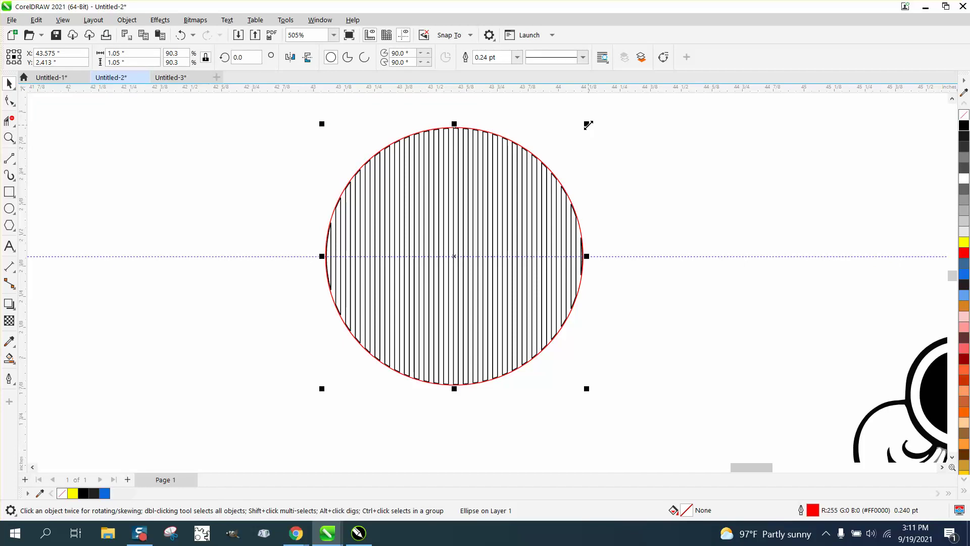
left_click_drag(588, 125, 593, 119)
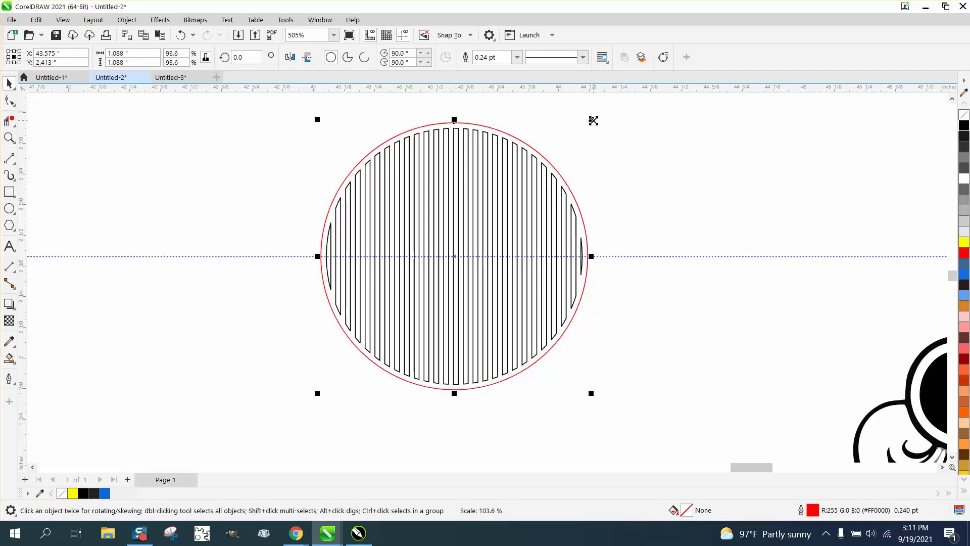
mouse_move(288, 108)
left_mouse_down()
mouse_move(426, 306)
mouse_move(662, 427)
left_mouse_up()
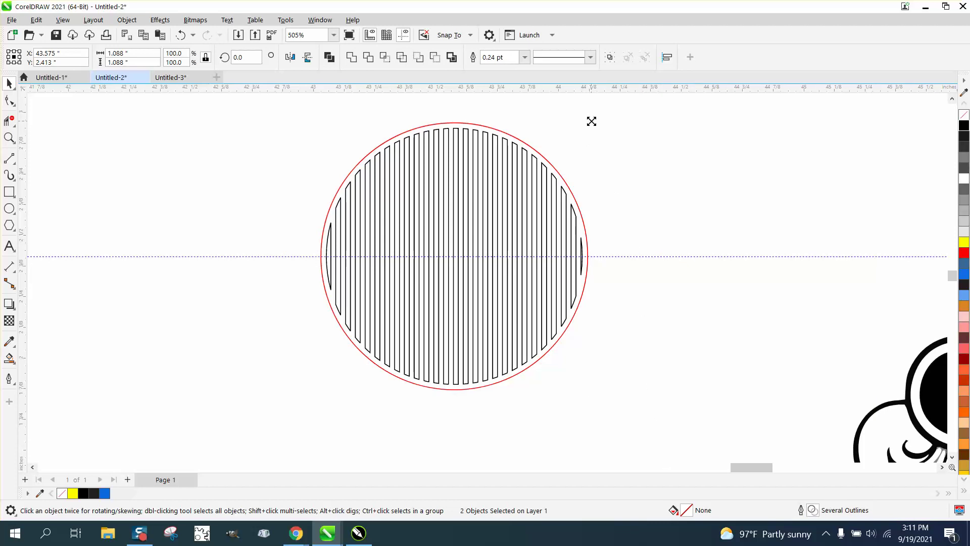
left_click_drag(591, 121, 591, 124)
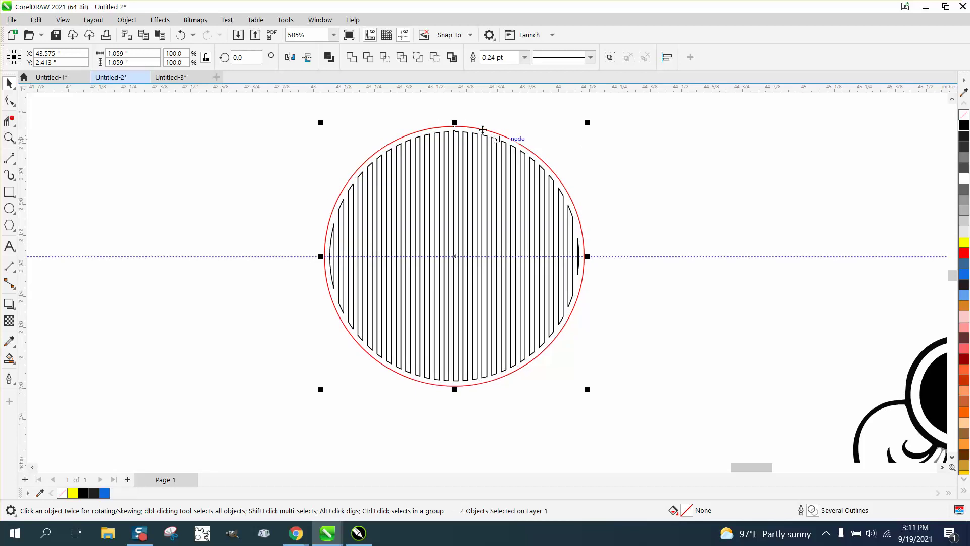
left_click(182, 37)
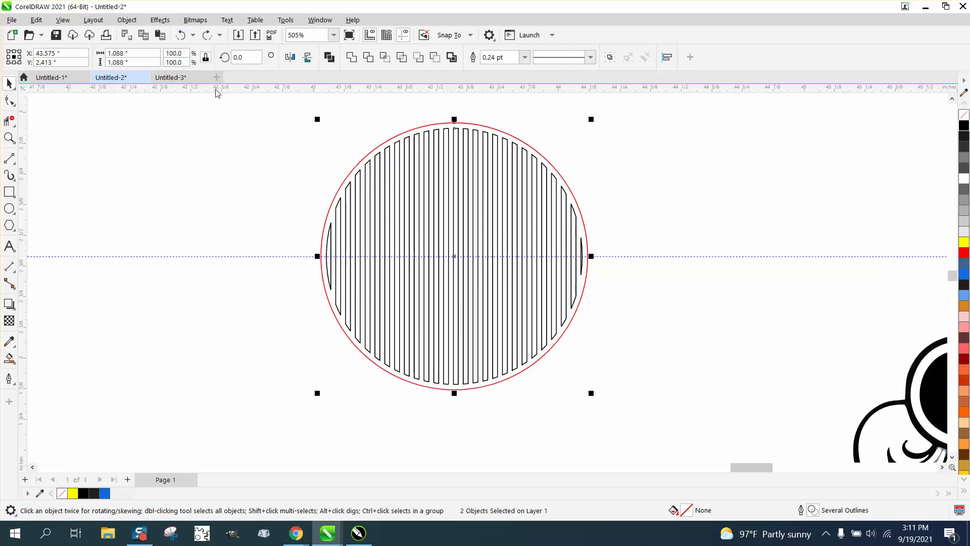
Shrink the red circle about its centre to just outside the strips, setting its scale to 90.5 percent.
left_click(539, 151)
left_click(541, 159)
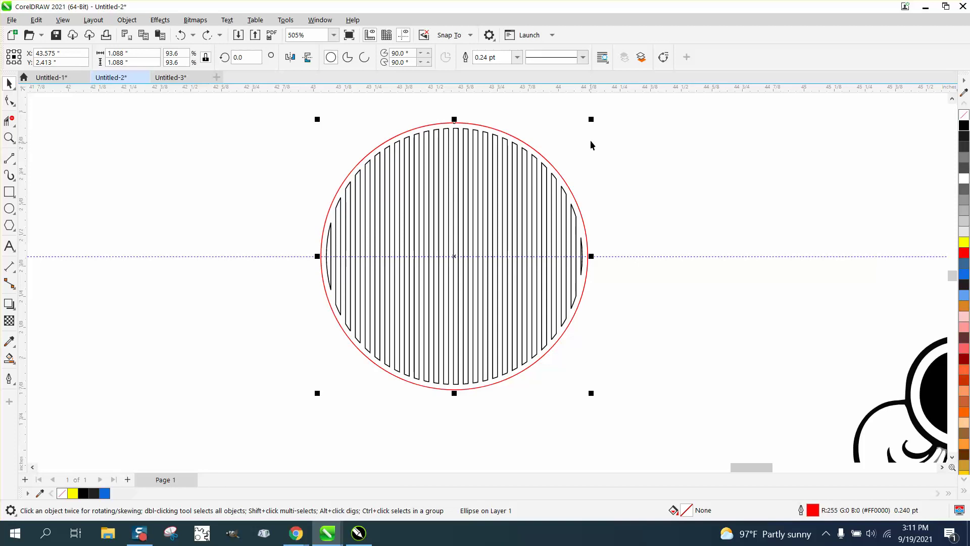
left_click_drag(591, 120, 590, 124)
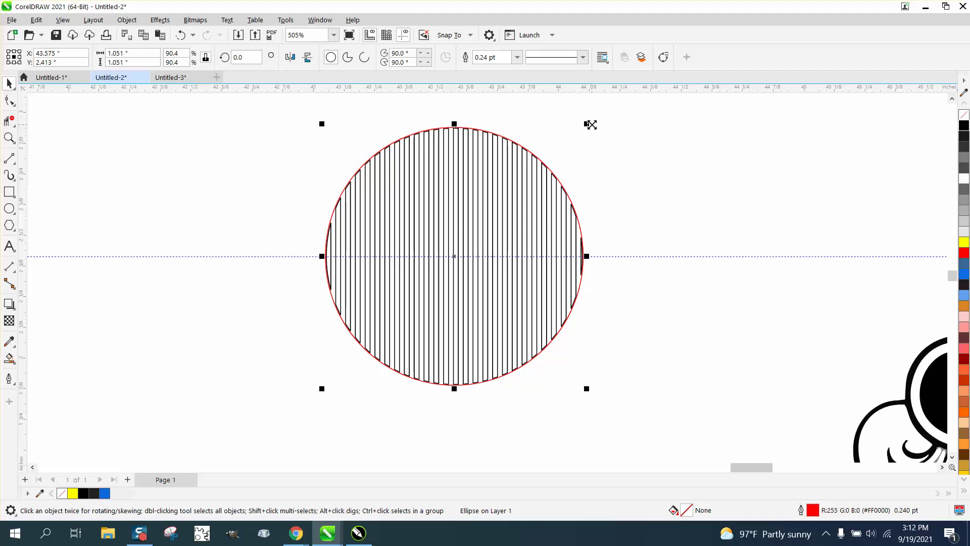
left_click(9, 138)
left_click(345, 281)
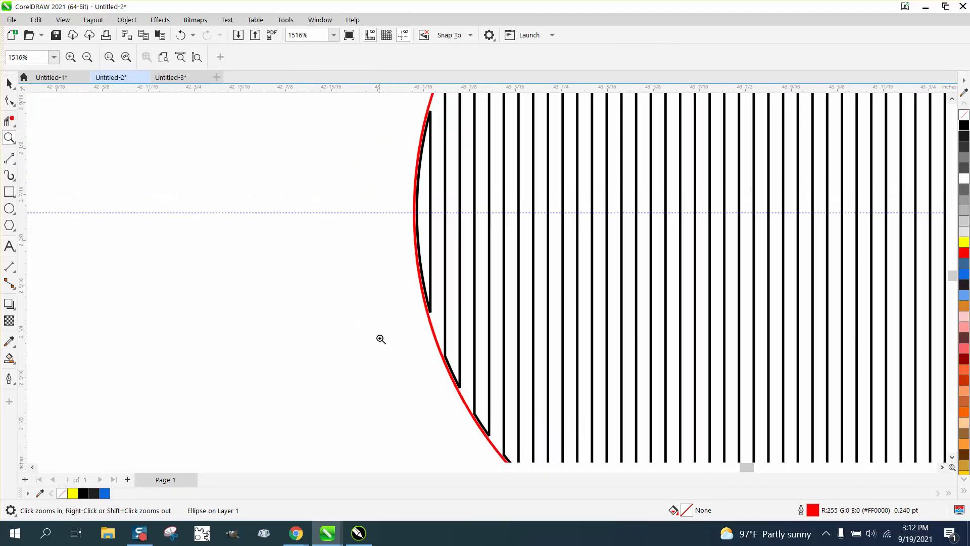
scroll(379, 338, "down", 3)
left_click(10, 84)
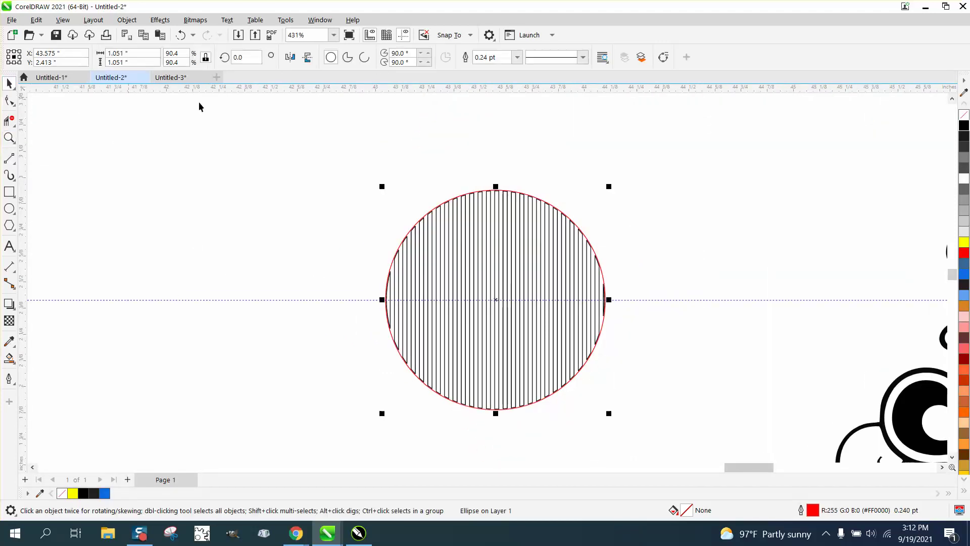
left_click(172, 53)
type("9")
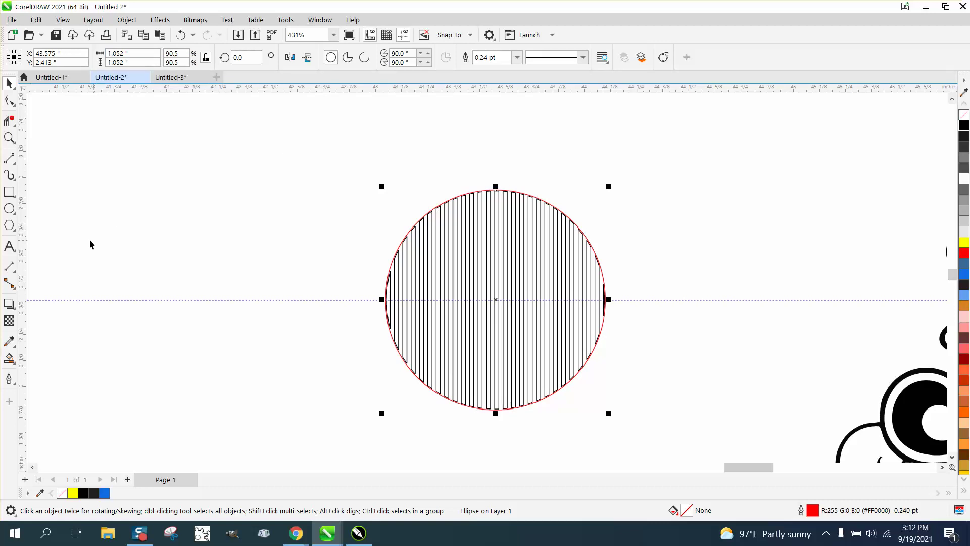
Smart-fill the region between the red circle and the strips with black and no outline.
left_click(9, 137)
left_click_drag(388, 193, 657, 429)
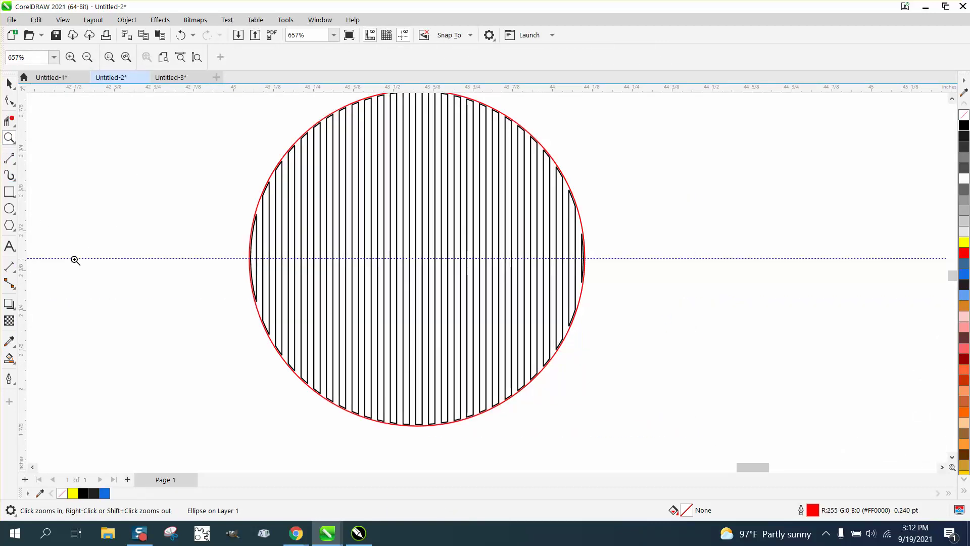
left_click(9, 358)
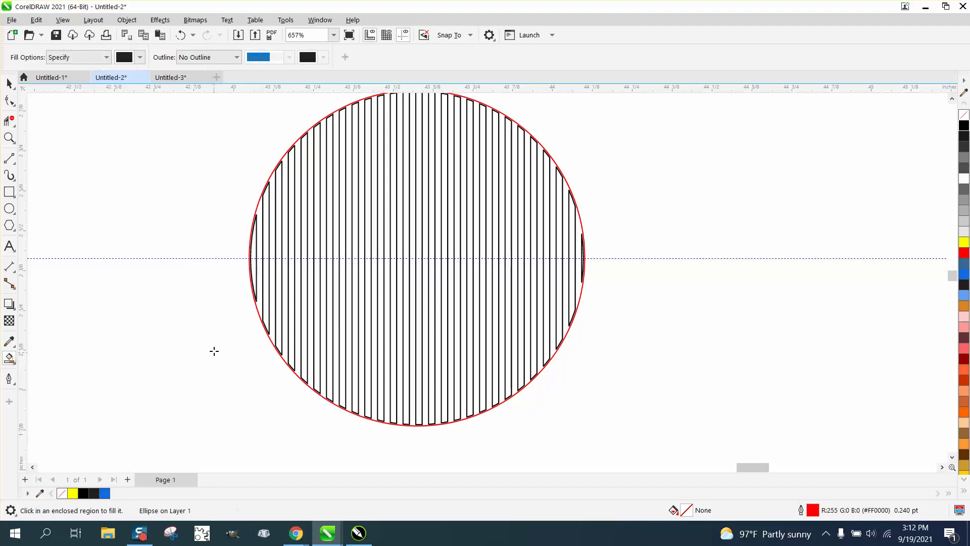
left_click(258, 305)
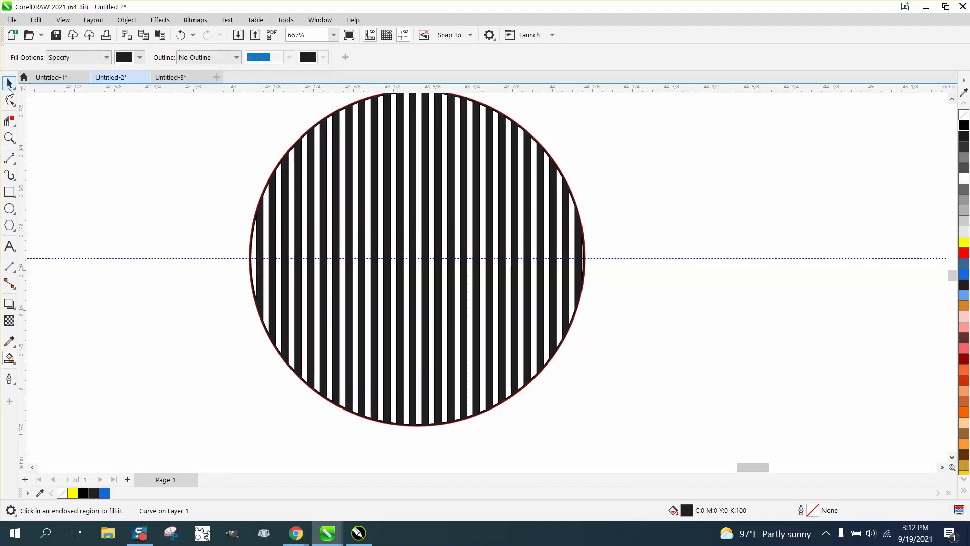
left_click(10, 83)
scroll(487, 320, "down", 3)
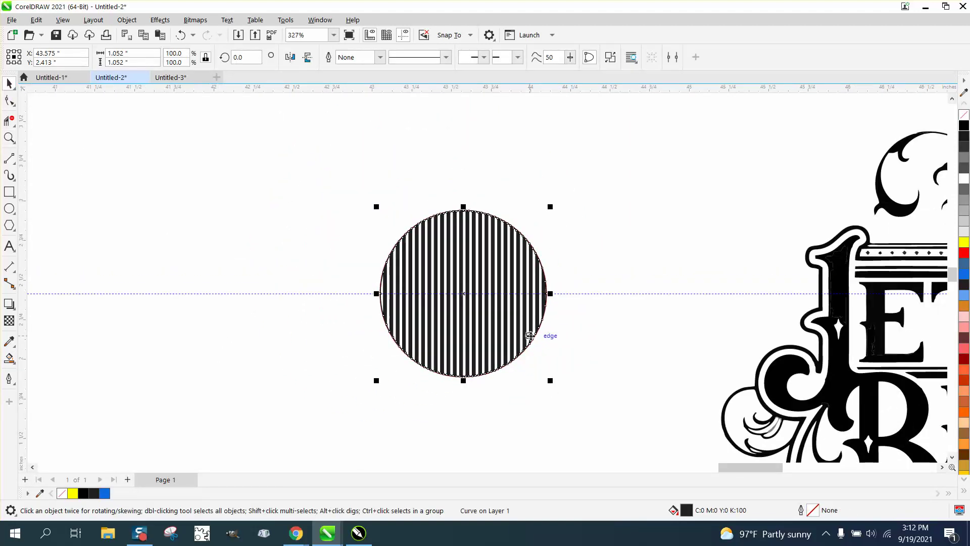
scroll(532, 336, "down", 2)
key("Up")
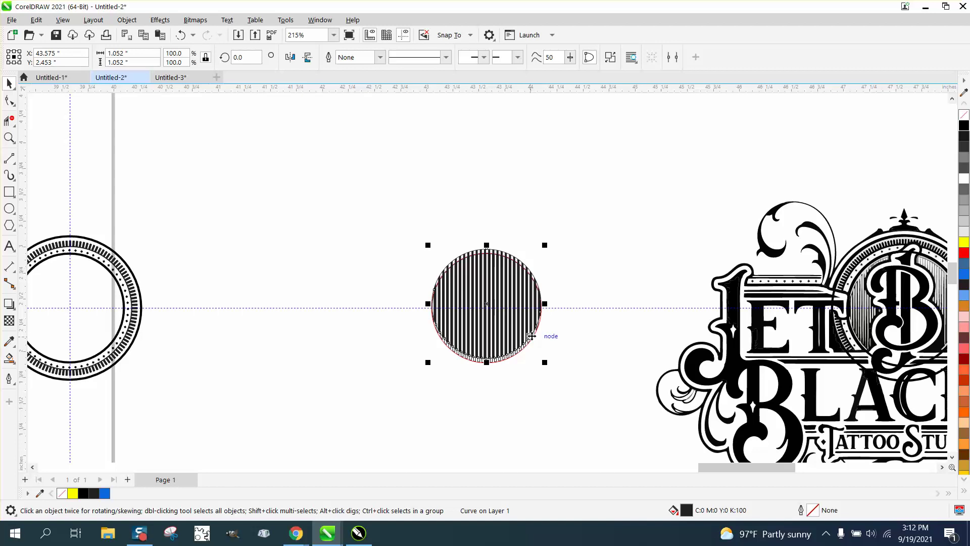
key("Down")
left_click(579, 308)
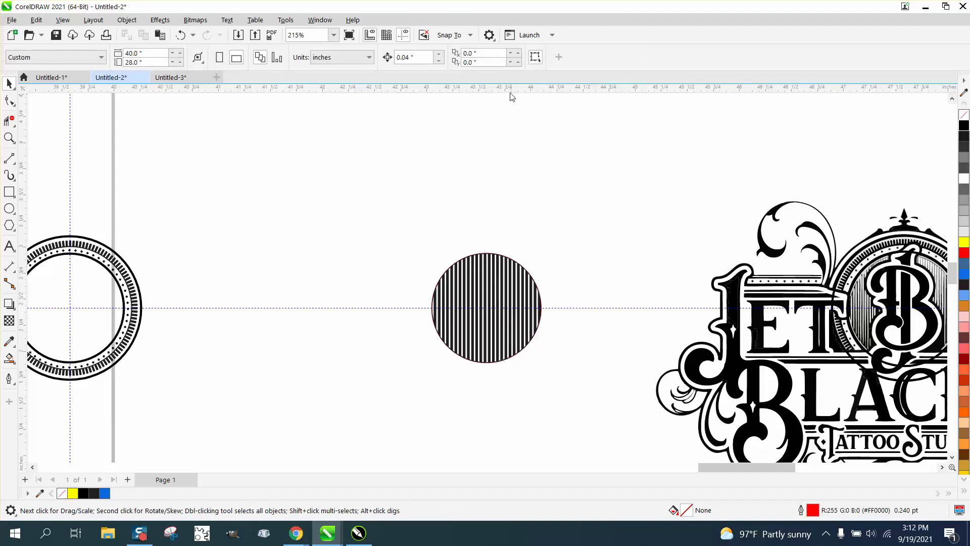
Set the nudge distance to 4 inches and move the black-filled striped shape up 4 inches.
left_click(414, 57)
type("4")
left_click(505, 273)
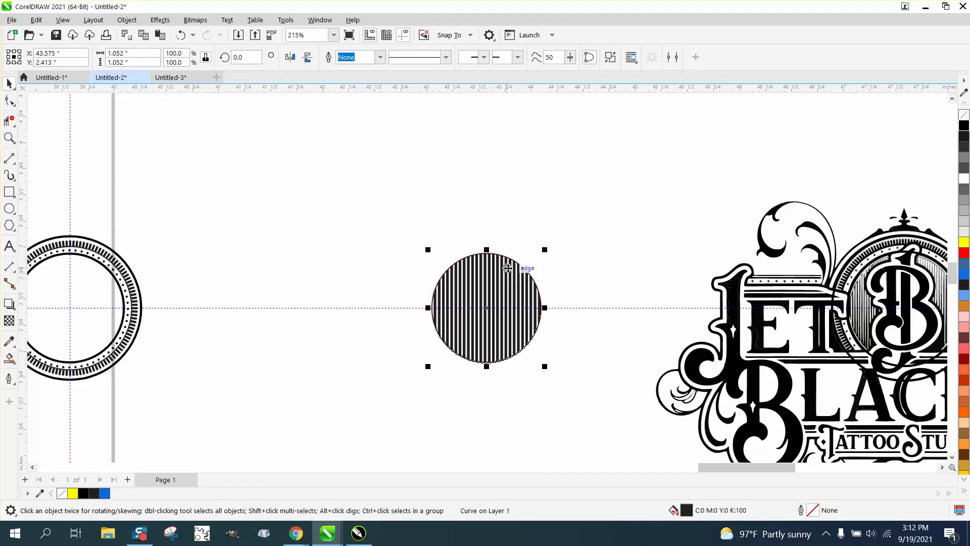
key("Up")
Move the leftover red circle and outlined strips down 4 inches, out of the way.
scroll(556, 306, "down", 4)
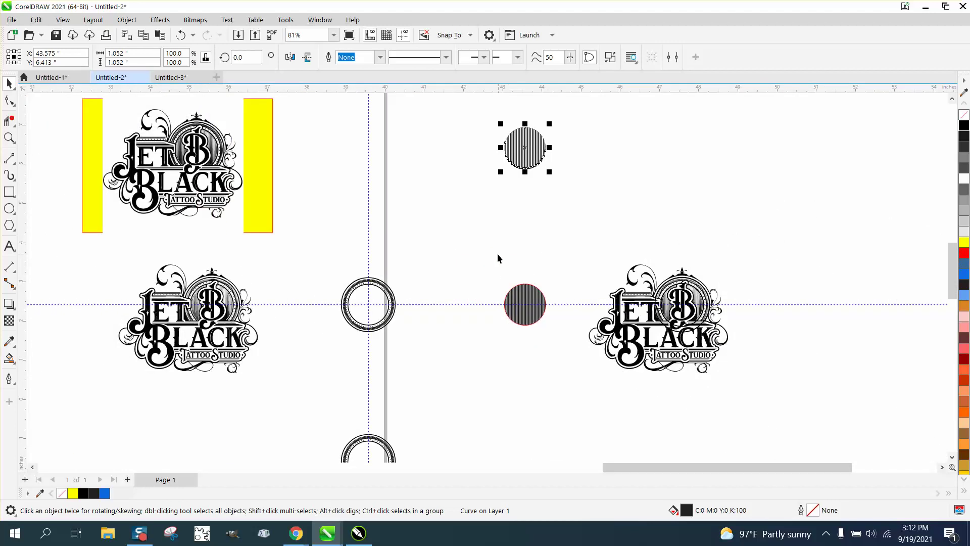
left_click_drag(497, 253, 583, 342)
key("Down")
Move the black-filled striped shape back down 4 inches and 4 inches left into the upper ring.
left_click_drag(480, 120, 543, 175)
key("Down")
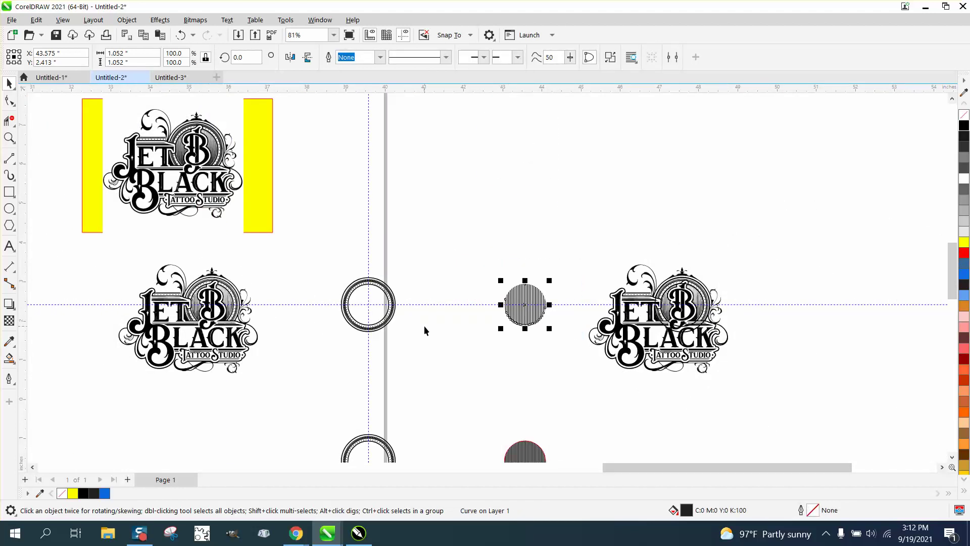
key("Left")
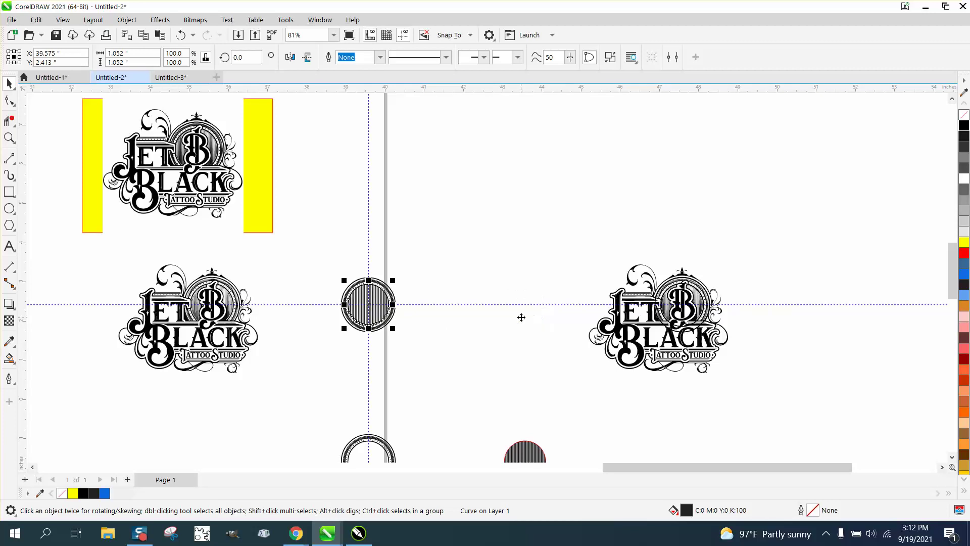
Group the ornamental ring together with the black striped shape inside it.
left_click(9, 137)
left_click_drag(333, 281, 402, 336)
left_click(290, 267)
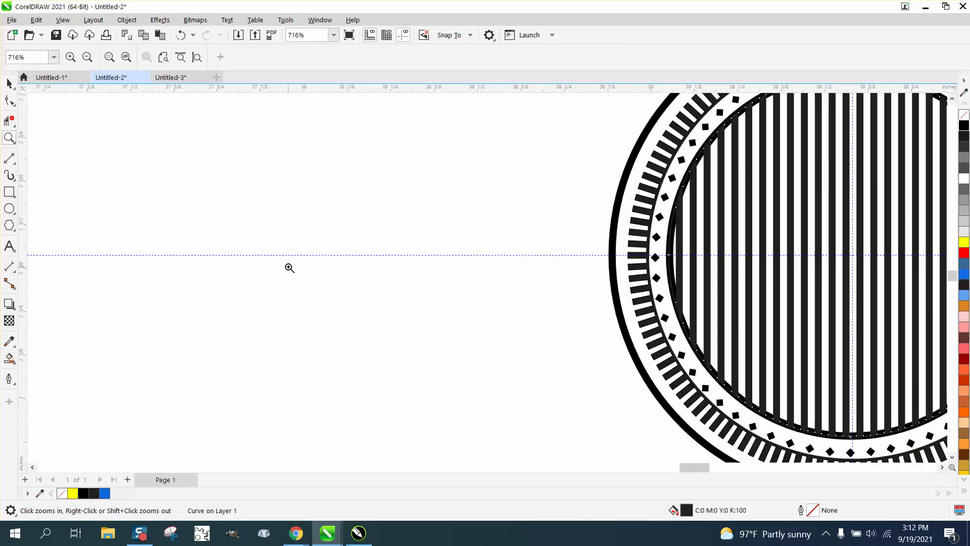
right_click(289, 268)
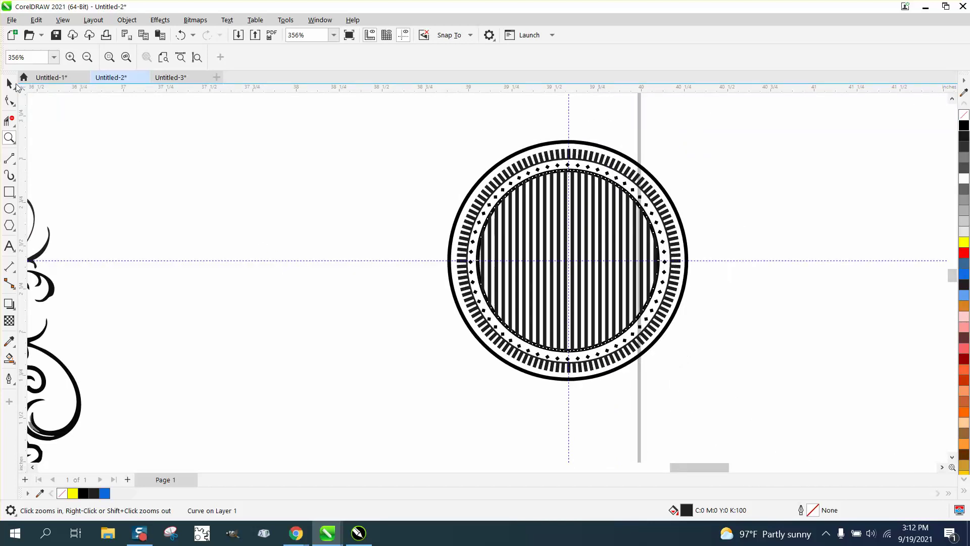
left_click(9, 83)
left_click_drag(426, 129, 784, 409)
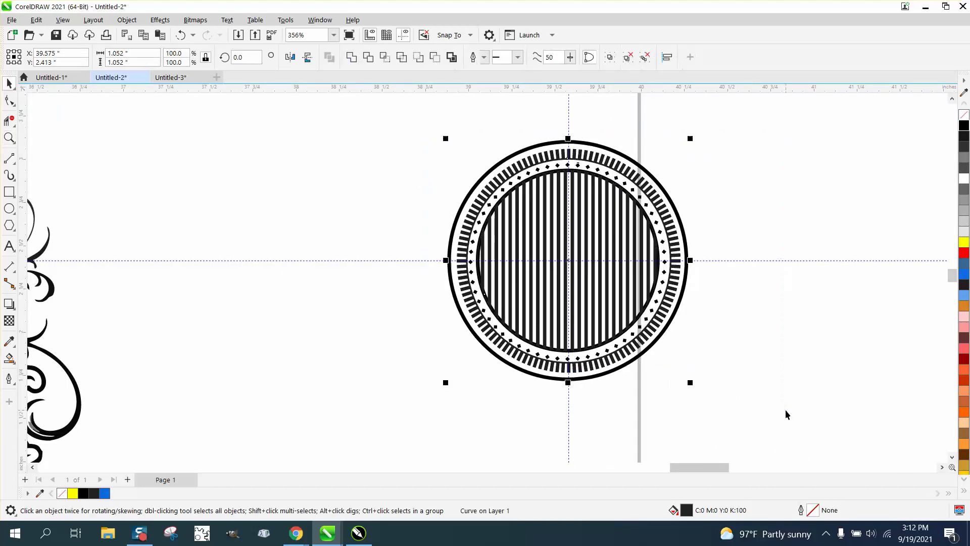
key("ctrl+g")
scroll(731, 414, "down", 2)
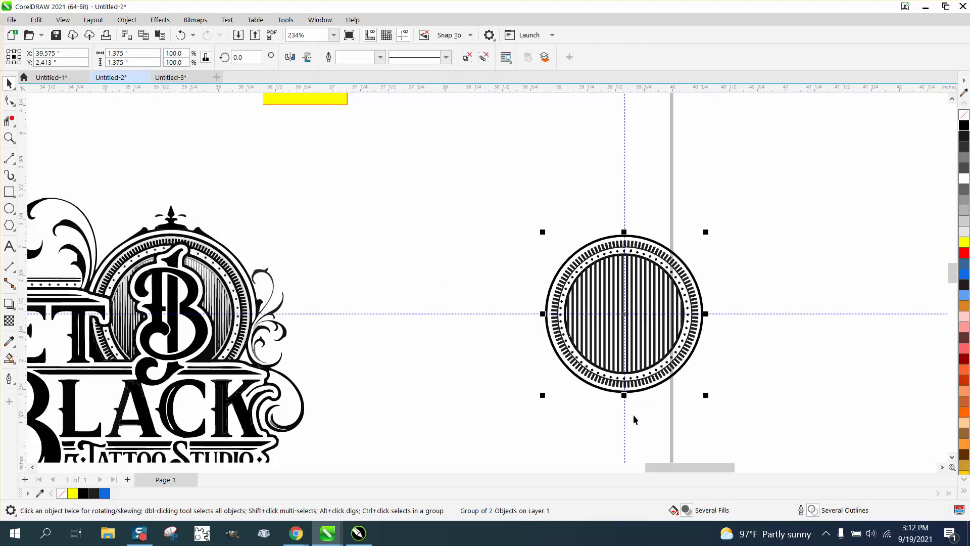
Move the yellow rectangle about 5 inches to the right, out from behind the upper logo.
scroll(502, 415, "down", 1)
scroll(350, 372, "down", 3)
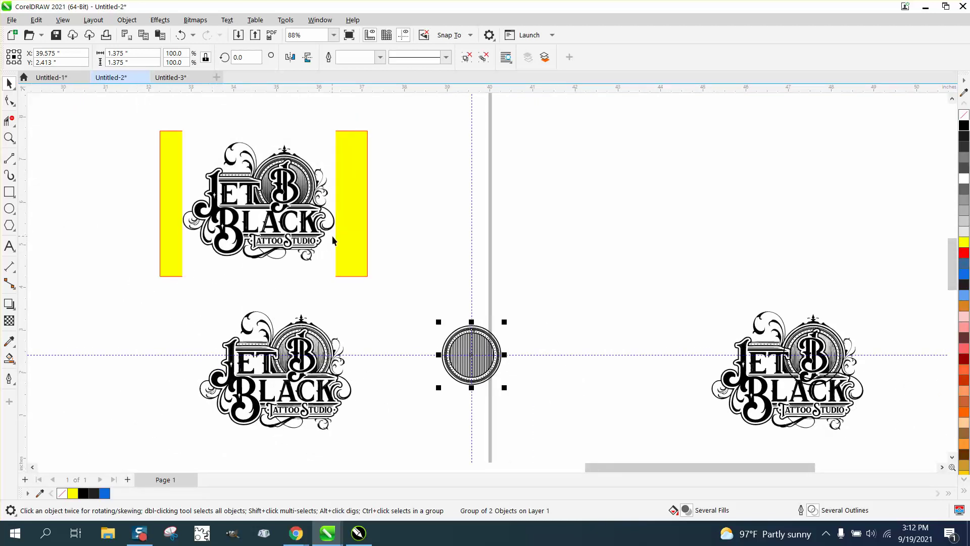
left_click_drag(351, 232, 567, 231)
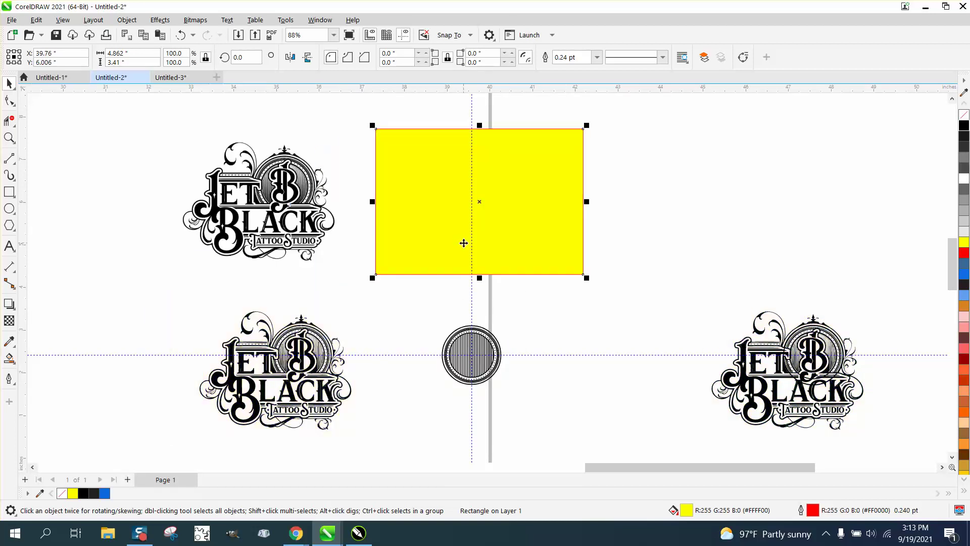
Move the pieces of the B monogram in the lower traced logo down 4 inches, out of the ring.
left_click(9, 138)
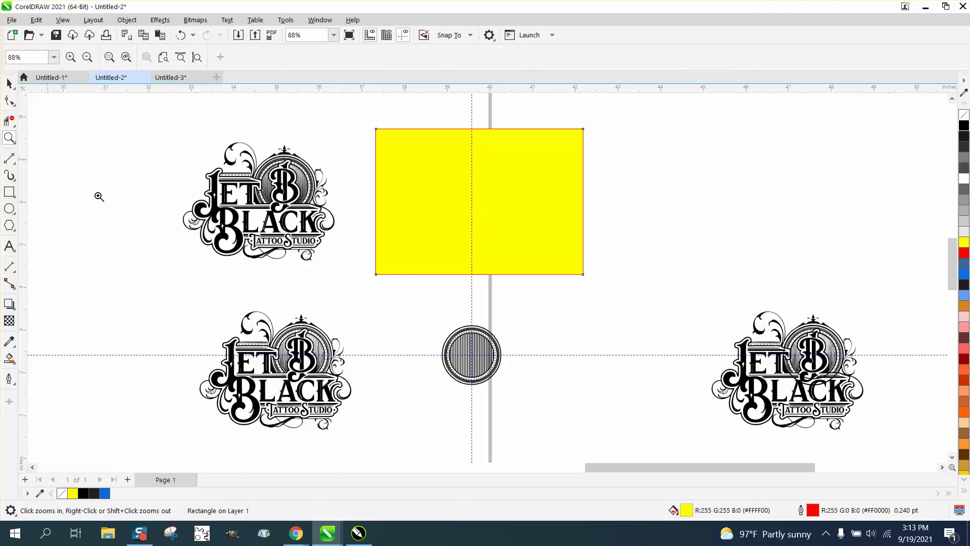
left_click(222, 369)
right_click(312, 362)
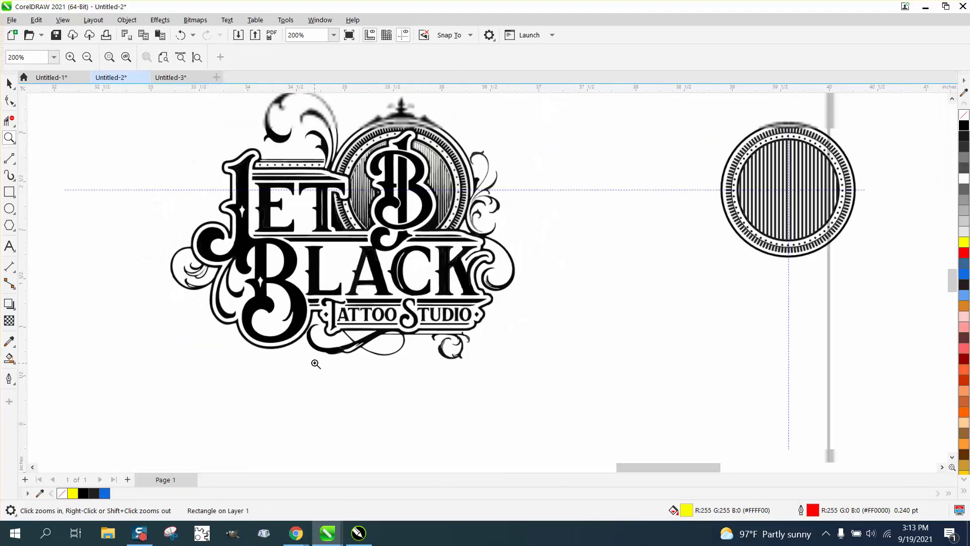
left_click(9, 84)
key("Escape")
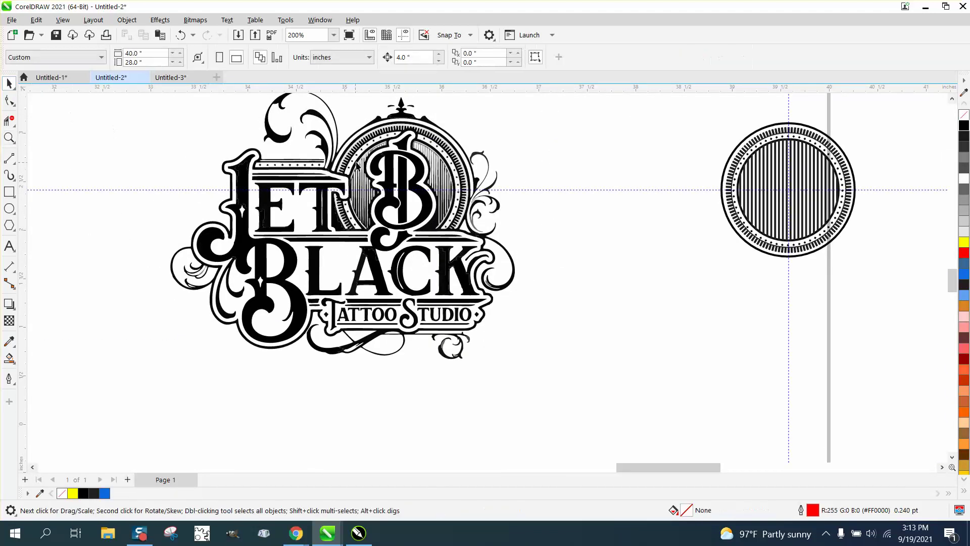
left_click(419, 165)
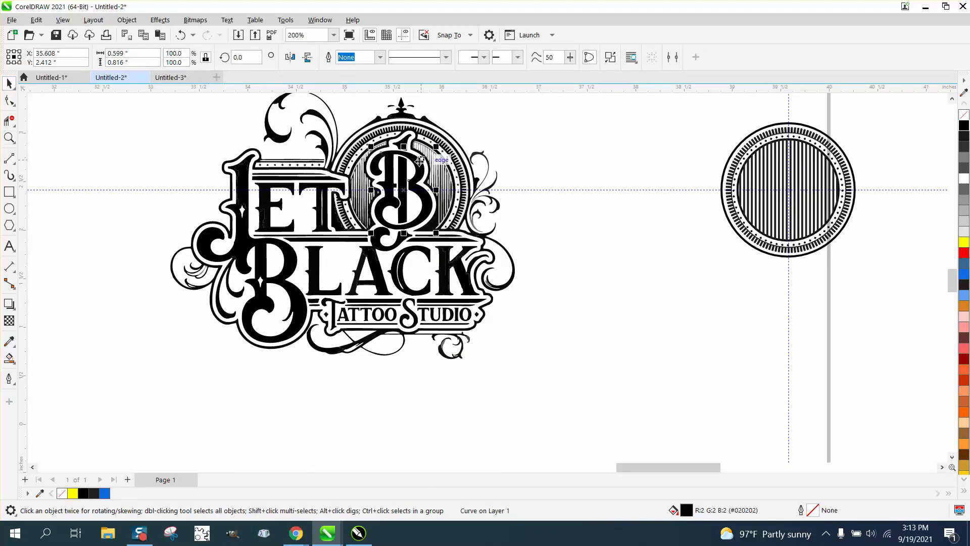
key("Delete")
left_click(412, 167)
key("Delete")
left_click(399, 151)
key("Delete")
left_click(393, 161)
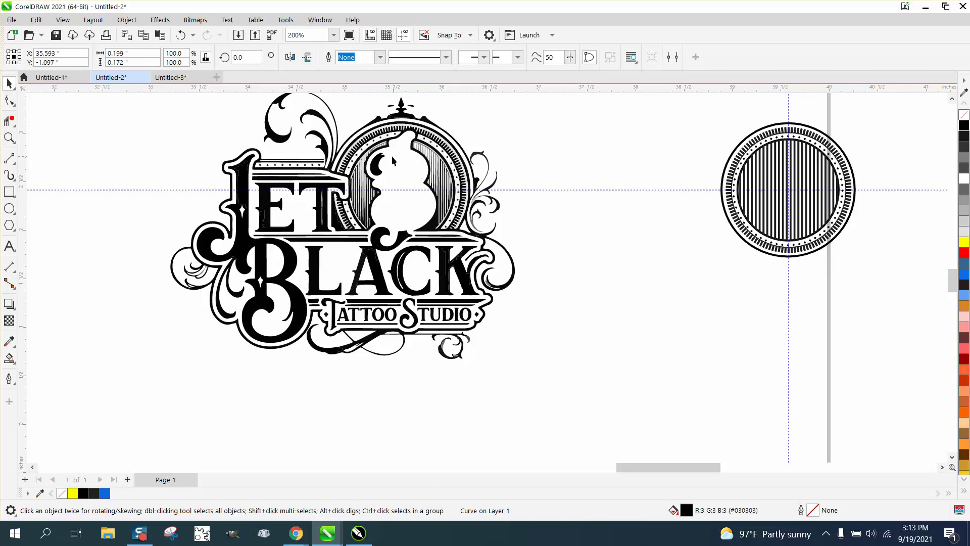
key("Delete")
left_click(380, 163)
Try moving the traced ring-and-scroll piece down 4 inches, then undo the move and clear the selection.
left_click(427, 225)
key("Delete")
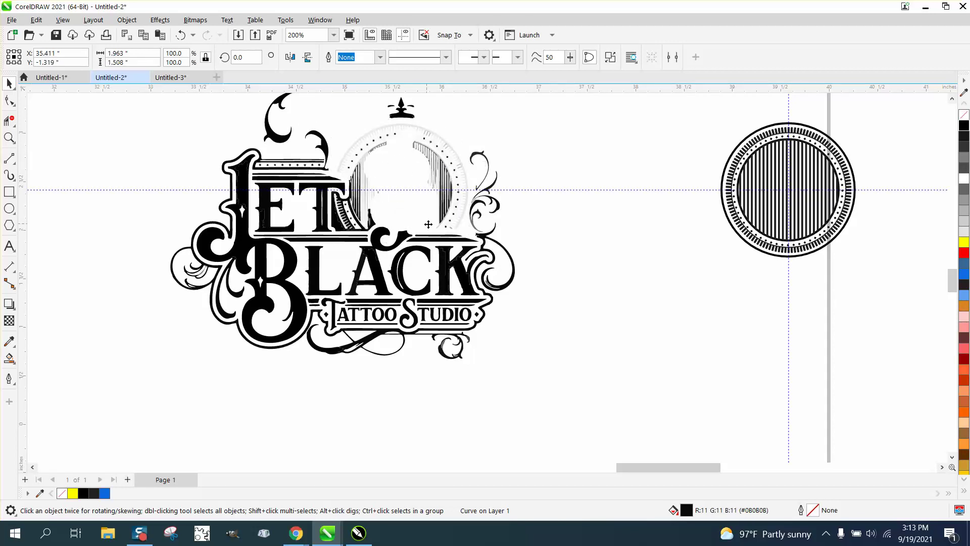
scroll(429, 225, "down", 2)
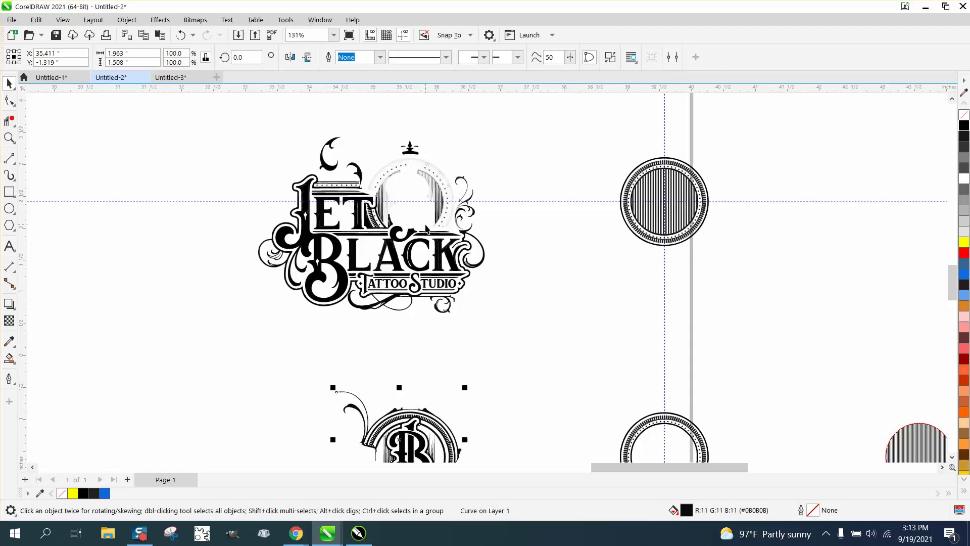
left_click(181, 35)
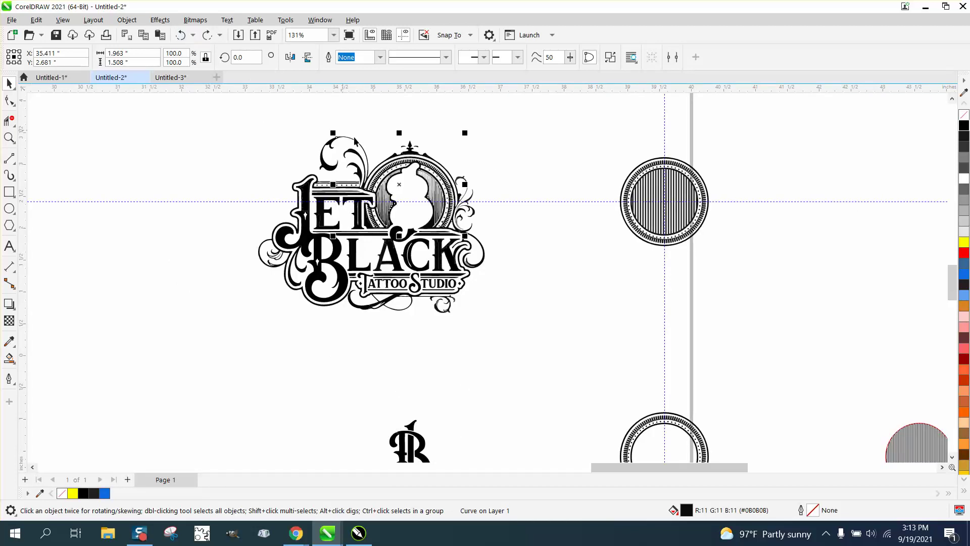
left_click(510, 216)
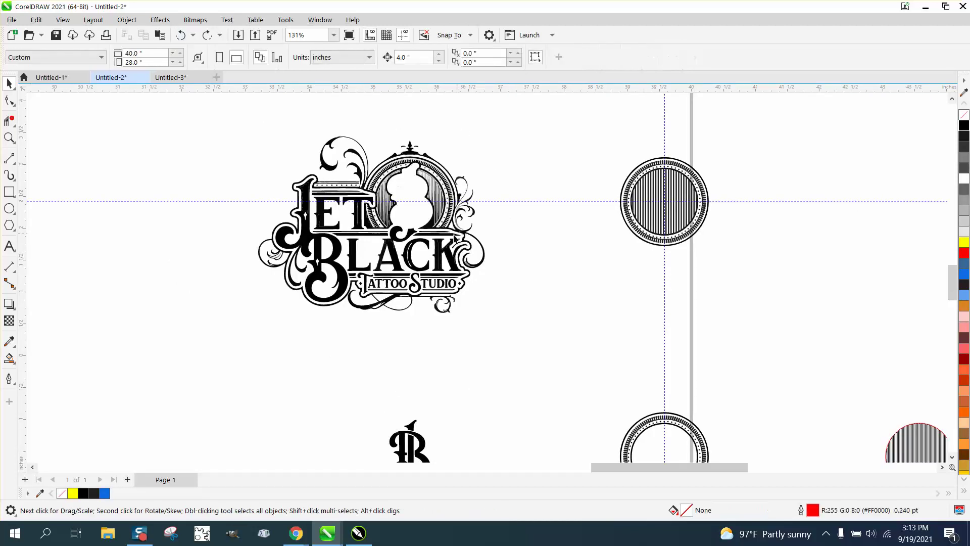
Move the K, C, A and L of BLACK and the monogram's tail down 4 inches.
left_click(433, 257)
key("shift+Page_Down")
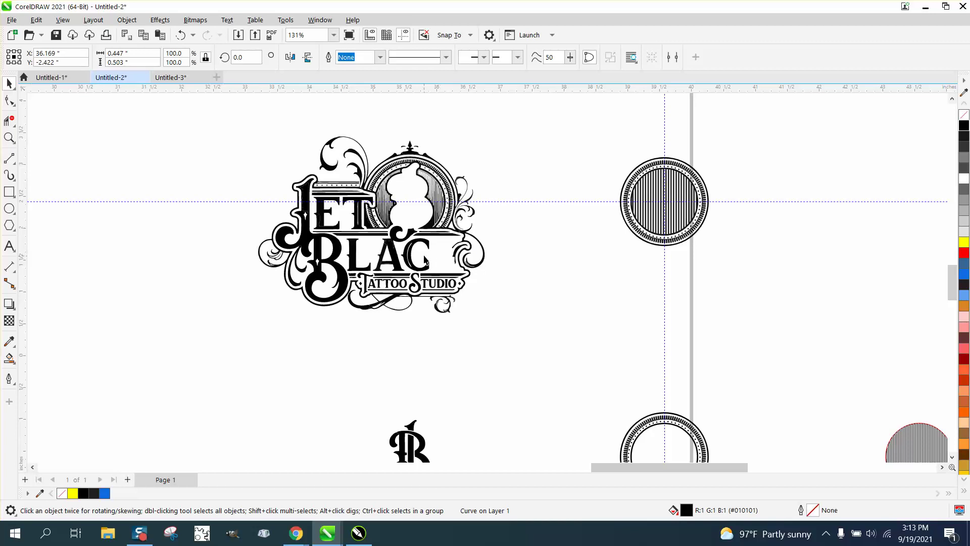
left_click(427, 255)
key("shift+Page_Down")
left_click(392, 256)
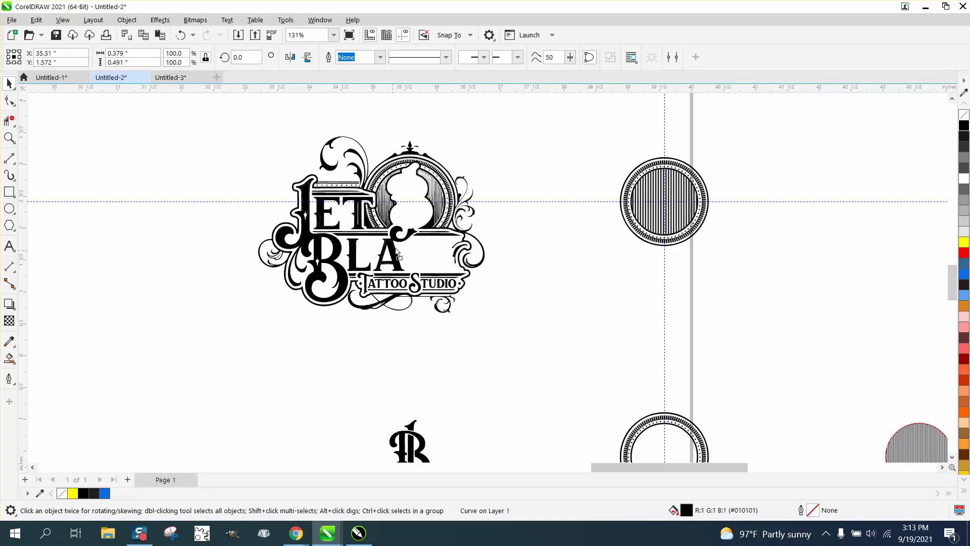
key("shift+Page_Down")
left_click(395, 247)
key("shift+Page_Down")
left_click(379, 252)
key("shift+Page_Down")
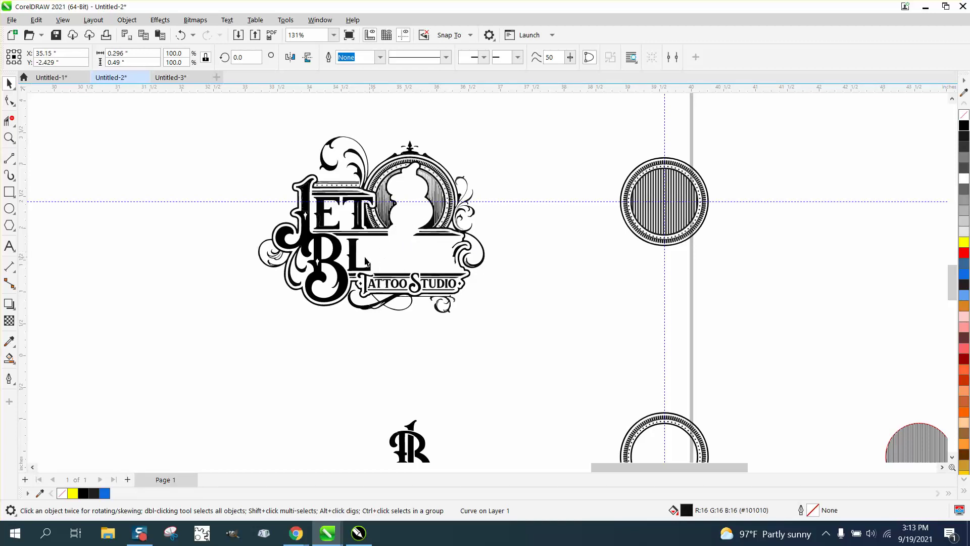
left_click(357, 258)
key("shift+Page_Down")
Move the large B of BLACK and all the pieces of the JET lettering down 4 inches.
left_click(300, 221)
key("shift+Page_Down")
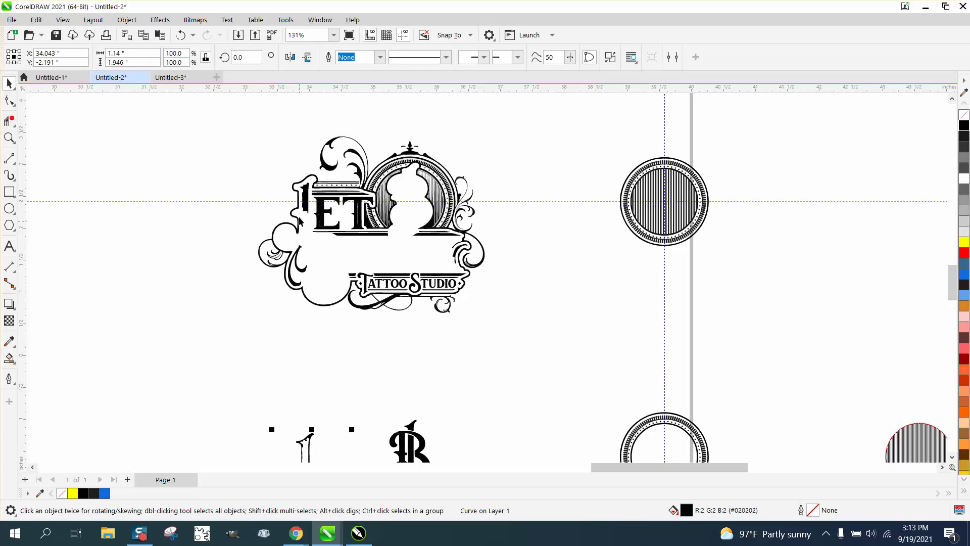
left_click(305, 204)
key("shift+Page_Down")
left_click(331, 208)
key("shift+Page_Down")
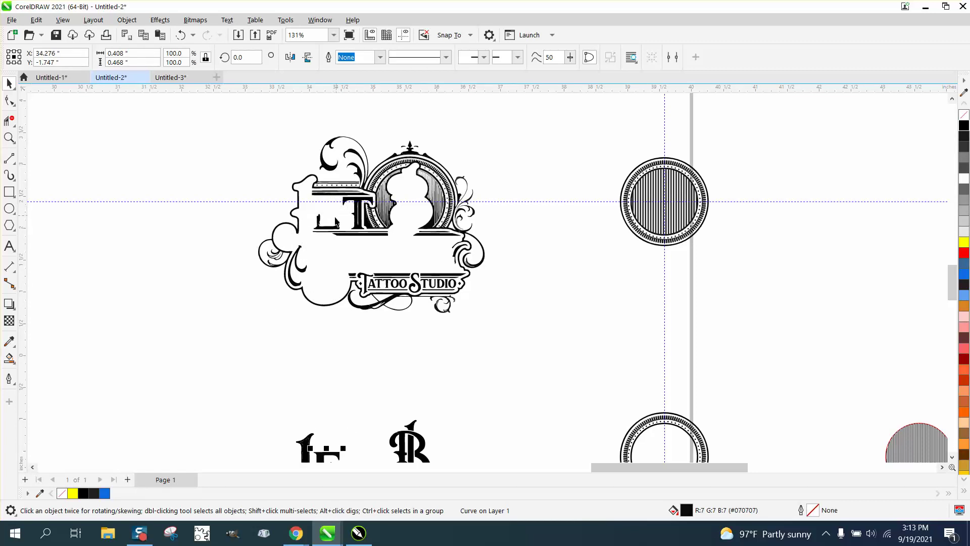
key("shift+Page_Down")
left_click(356, 203)
key("shift+Page_Down")
left_click(355, 192)
key("shift+Page_Down")
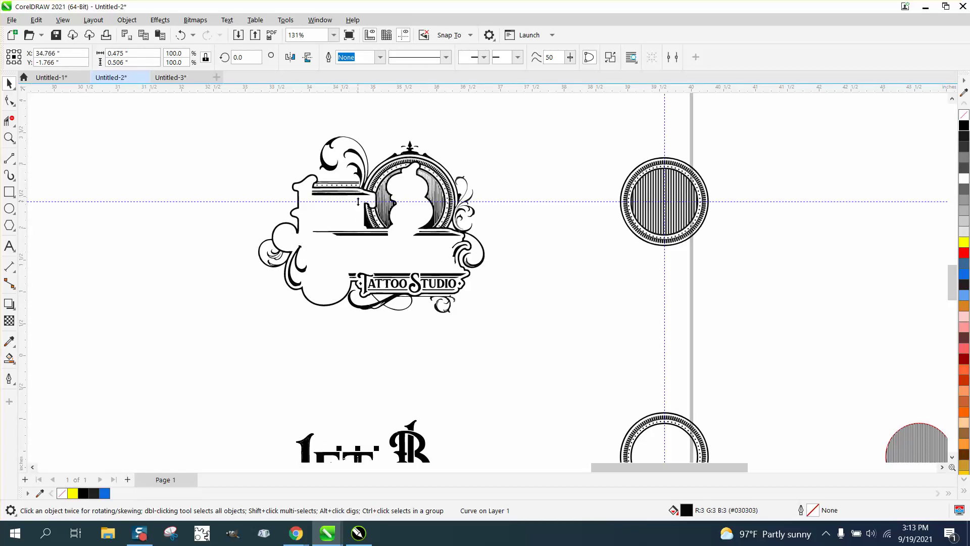
Move the logo's large outline piece down 4 inches and the traced ring-and-scroll piece 4 inches to the left.
left_click(360, 174)
key("Down")
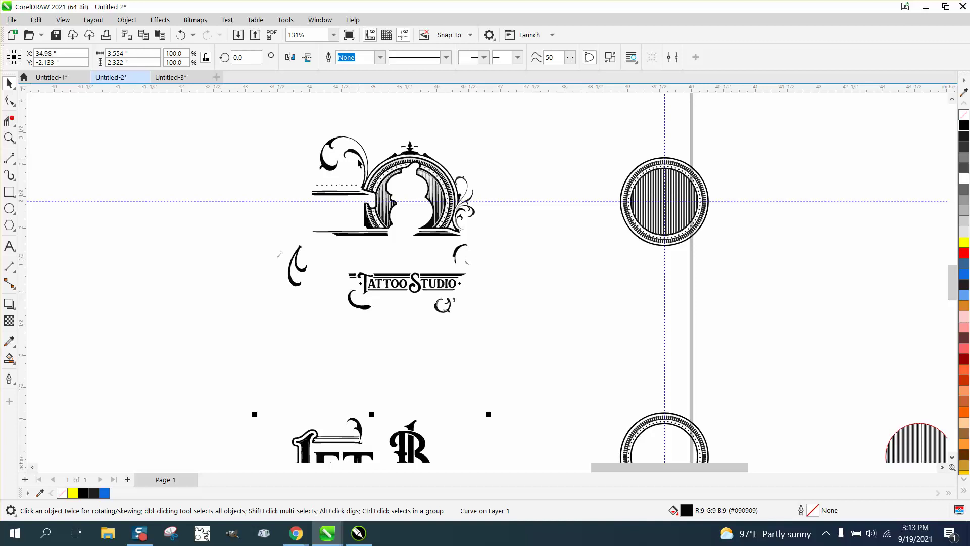
scroll(388, 213, "down", 2)
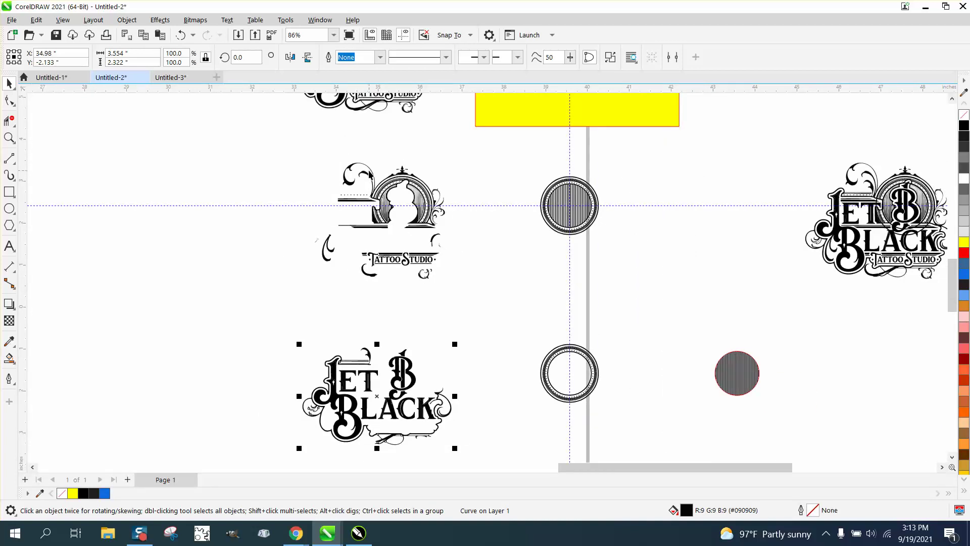
left_click(371, 171)
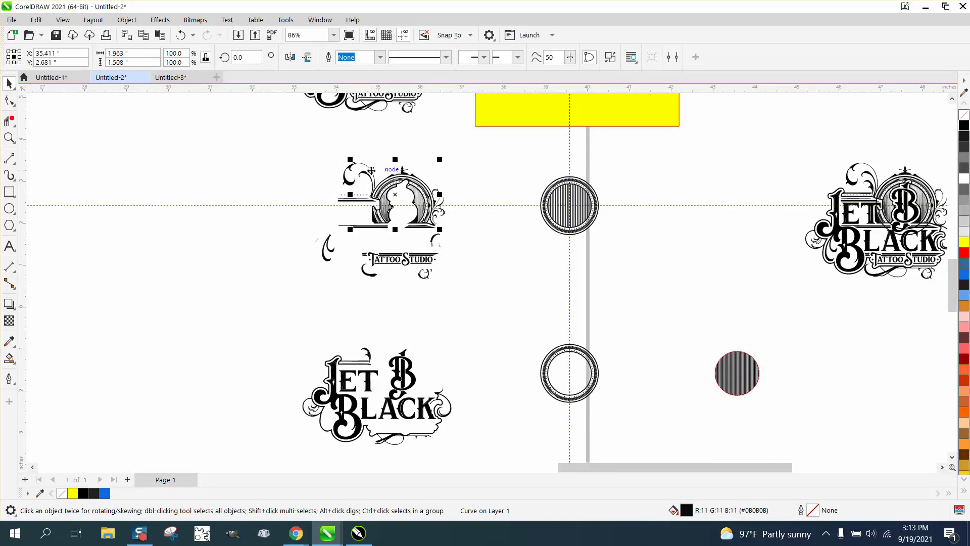
key("Left")
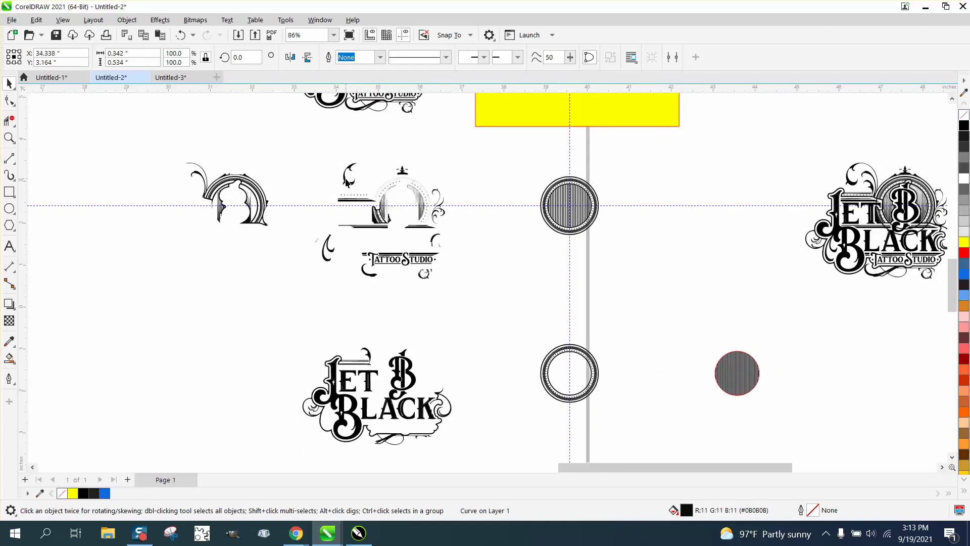
Move the upper scroll, the ornament atop the ring with its base slivers, and the bar above JET down 4 inches.
left_click(347, 177)
key("Down")
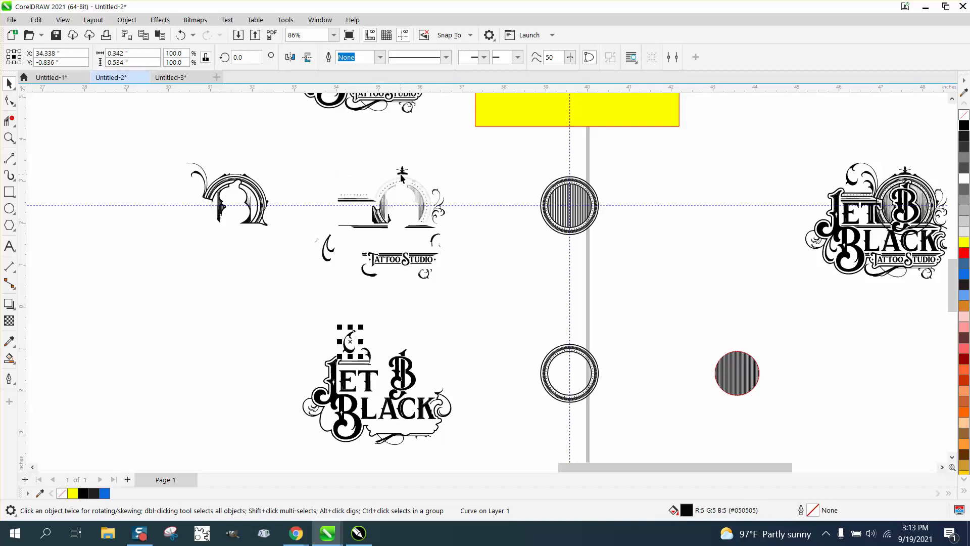
left_click(402, 175)
key("Down")
left_click_drag(389, 160, 410, 174)
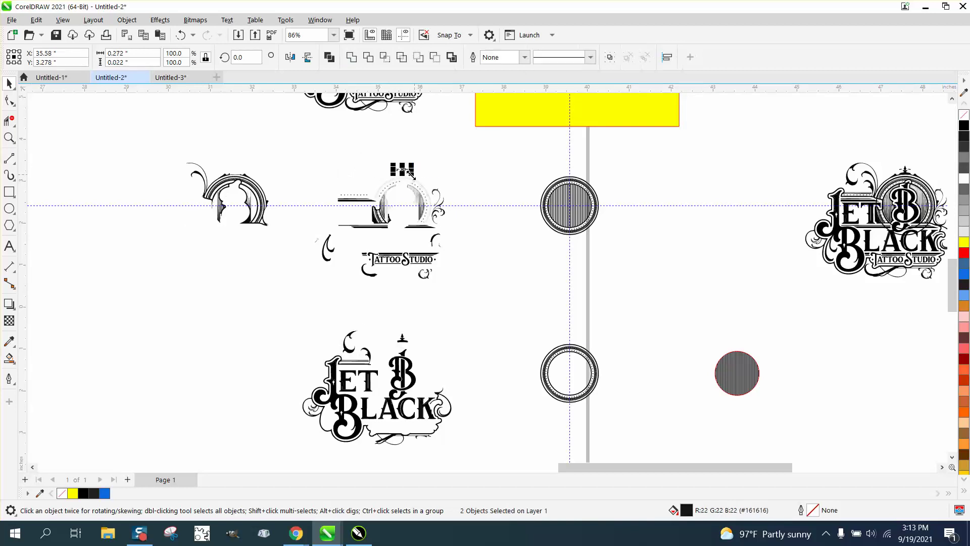
key("Down")
left_click(363, 203)
key("Down")
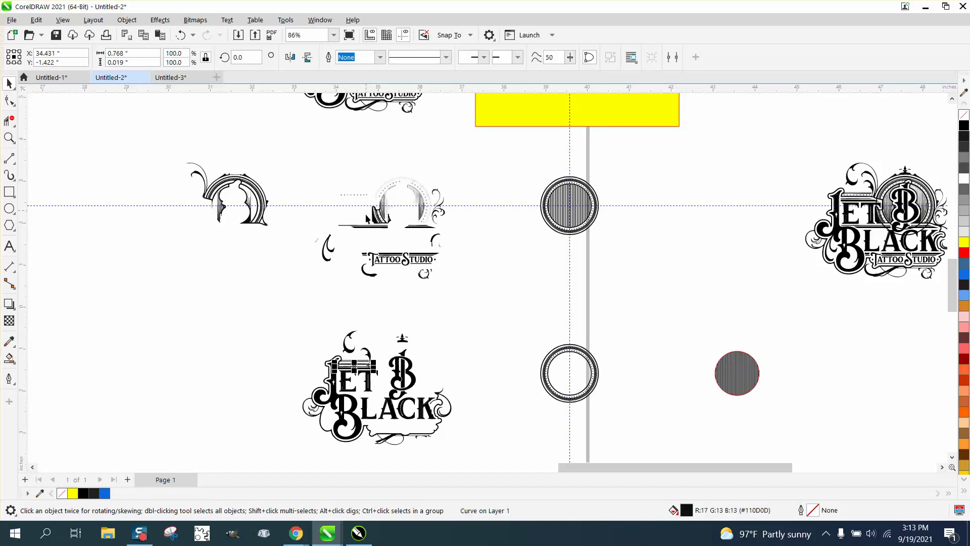
Move the dotted row above JET and the flourish beside the large B down 4 inches.
left_click_drag(334, 193, 371, 224)
left_click(332, 247)
key("Down")
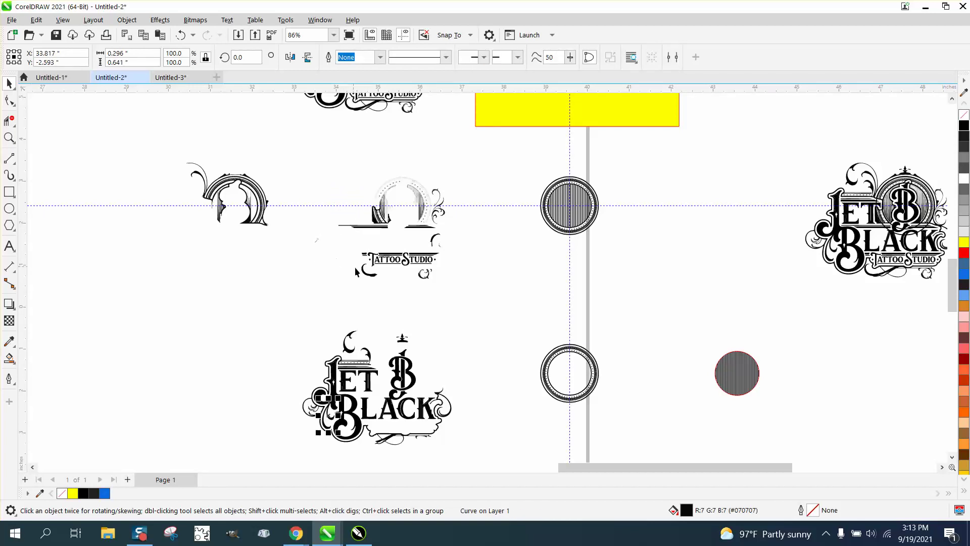
Move the flourish below the lettering, the TATTOO STUDIO text and its surrounding pieces down 4 inches.
left_click(356, 262)
left_click(362, 276)
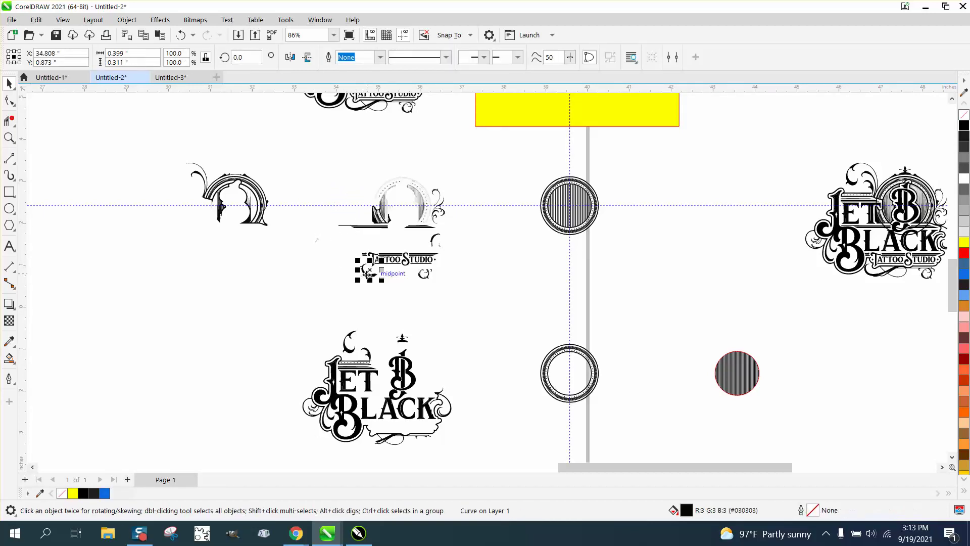
key("Down")
left_click_drag(348, 233, 473, 287)
key("Down")
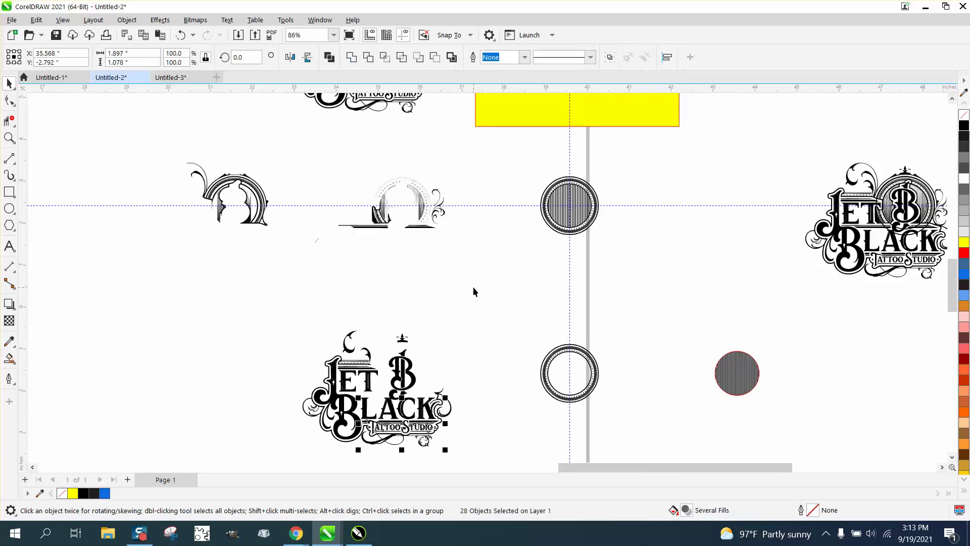
Move the horizontal bars on both sides beneath the traced ring down 4 inches.
left_click(423, 226)
key("Down")
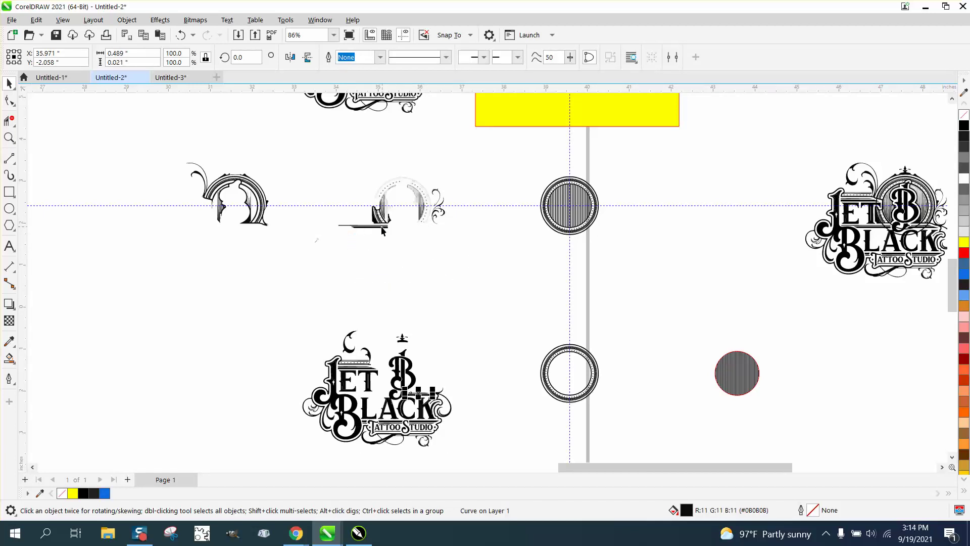
left_click(382, 228)
key("Down")
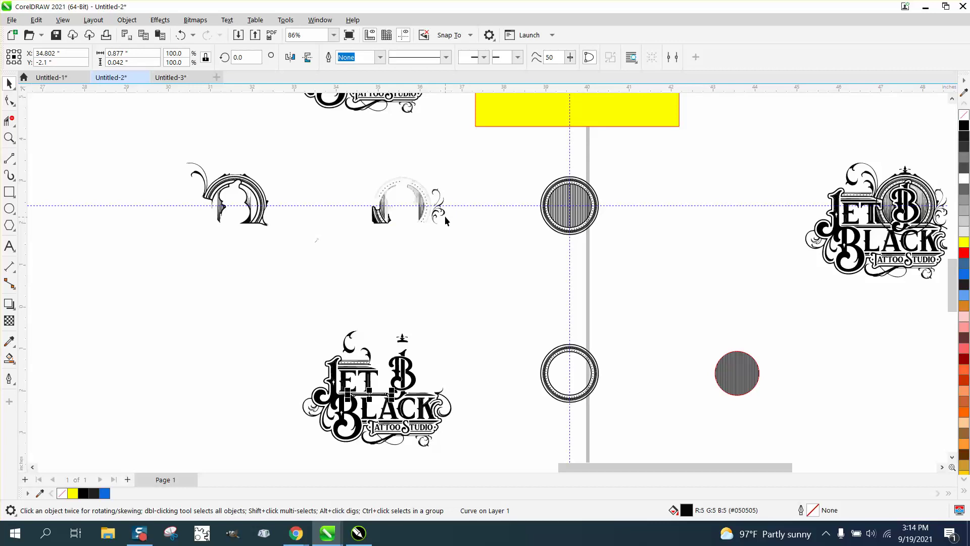
Move the small flourish piece beside the traced ring and the solid black piece behind the ring's lower-left end down 4 inches.
left_click(446, 221)
key("Down")
left_click(9, 138)
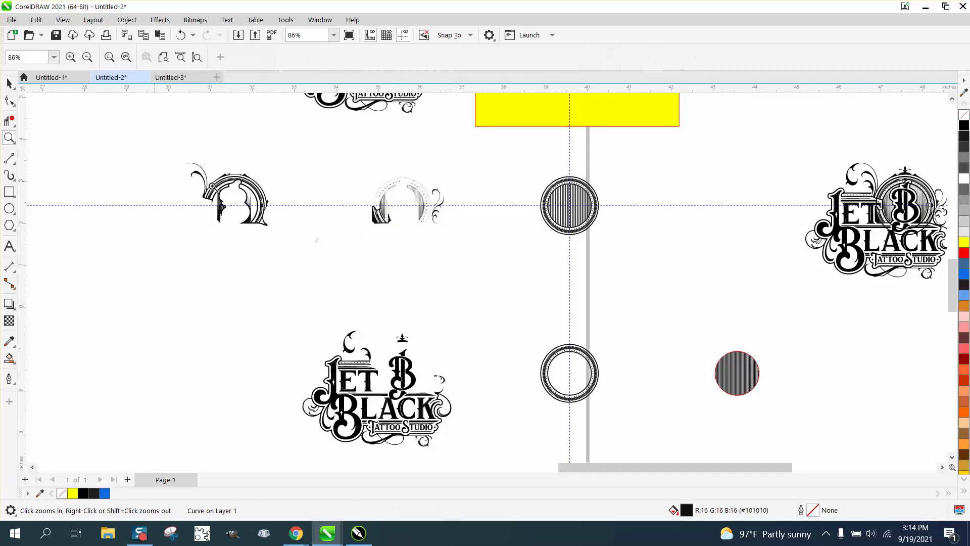
left_click_drag(414, 198, 483, 256)
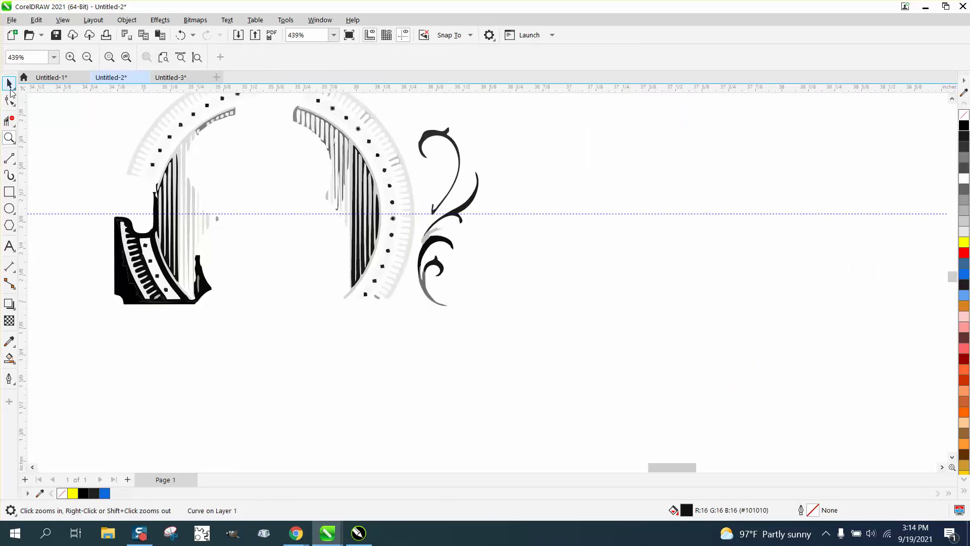
left_click(9, 85)
left_click(126, 273)
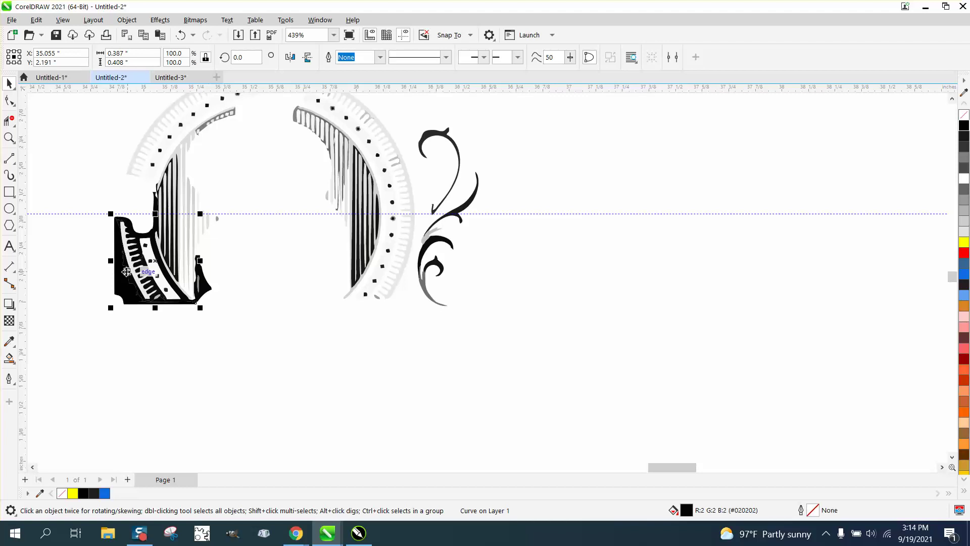
key("Down")
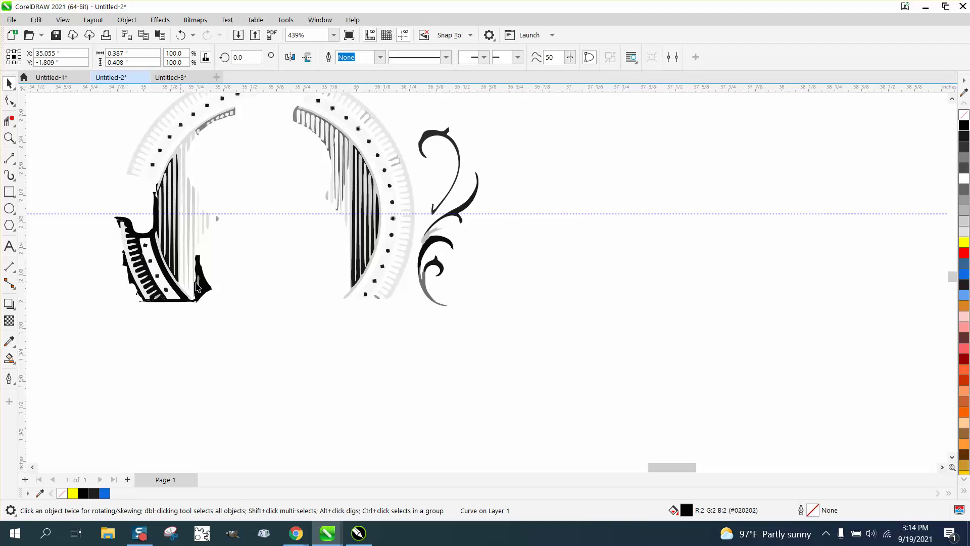
Move the upper curls of the flourish to the right of the traced ring down 4 inches.
left_click(444, 139)
key("Down")
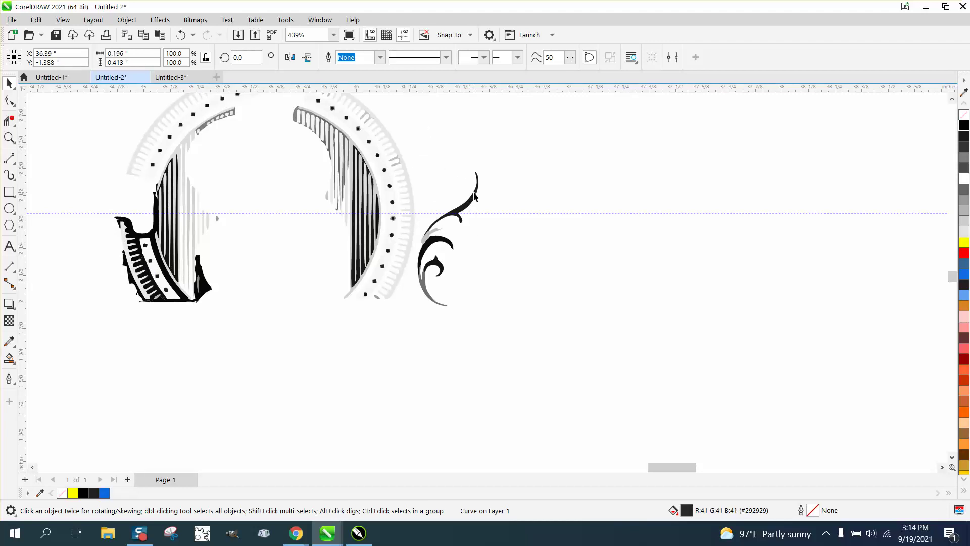
left_click(475, 194)
key("Down")
left_click(440, 242)
key("Down")
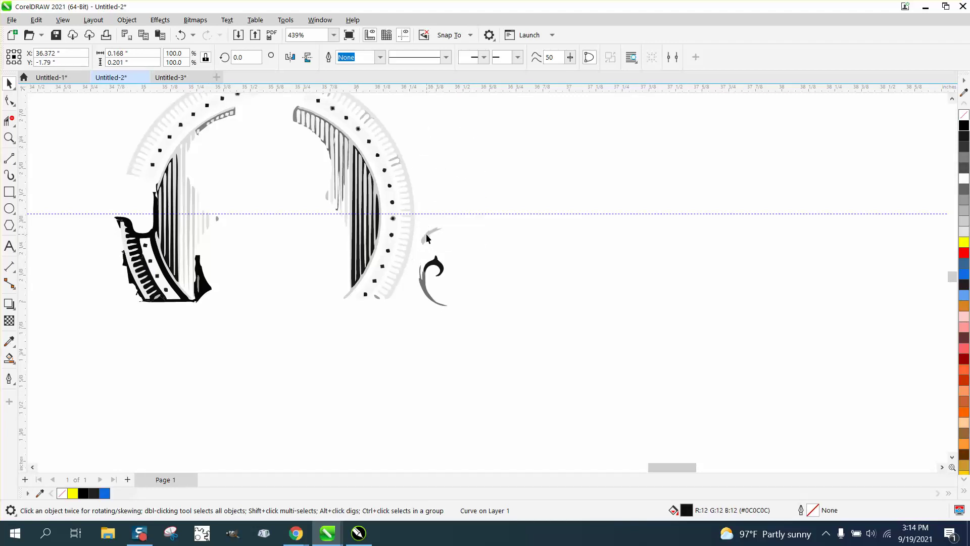
Move the grey sliver and the lower curls of the flourish beside the traced ring down 4 inches.
left_click(427, 238)
key("Down")
left_click(436, 261)
key("Down")
left_click(428, 284)
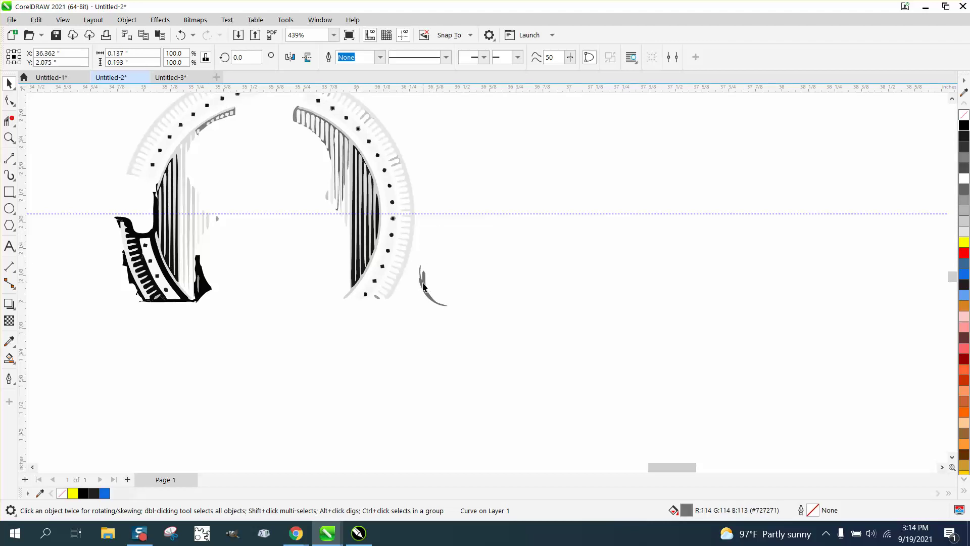
key("Down")
Select all the separated pieces of the lower Jet Black logo and fill them with solid black.
scroll(417, 277, "down", 5)
scroll(363, 262, "down", 2)
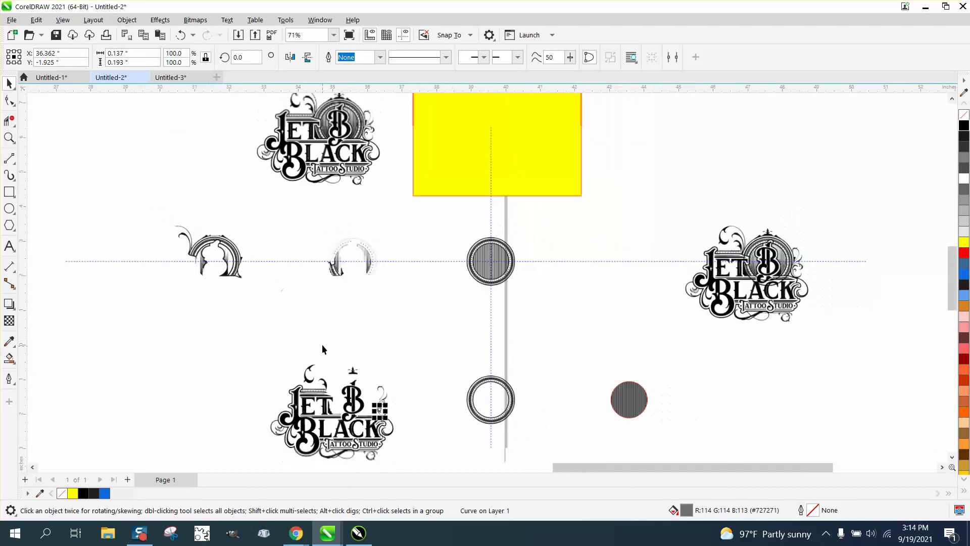
left_click_drag(412, 467, 413, 463)
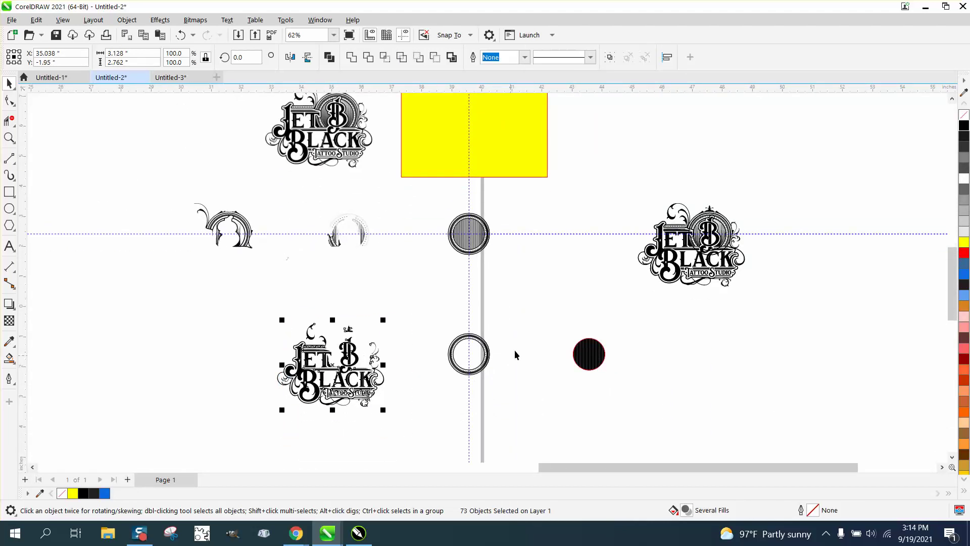
left_click(965, 129)
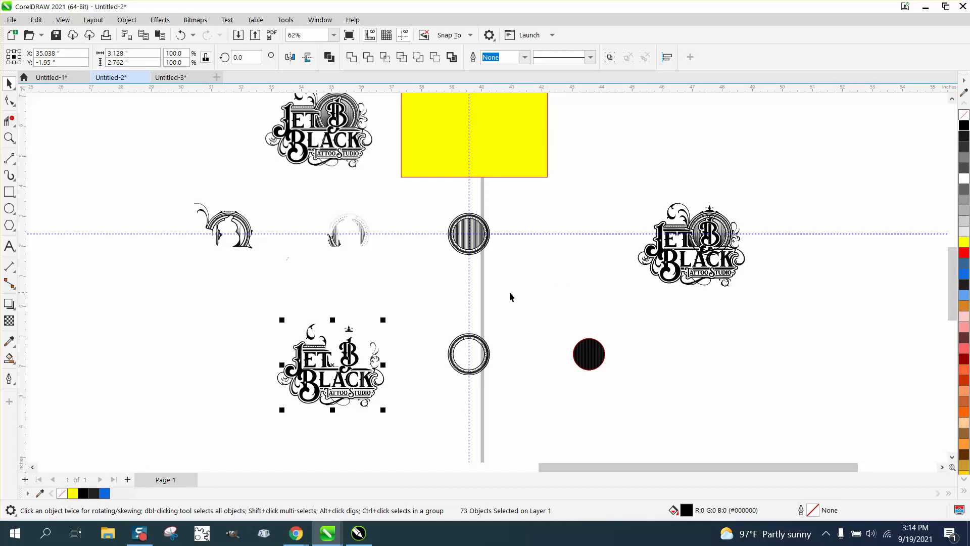
Move the black traced arch with its attached scroll down 4 inches, level with the separated logo.
left_click(10, 137)
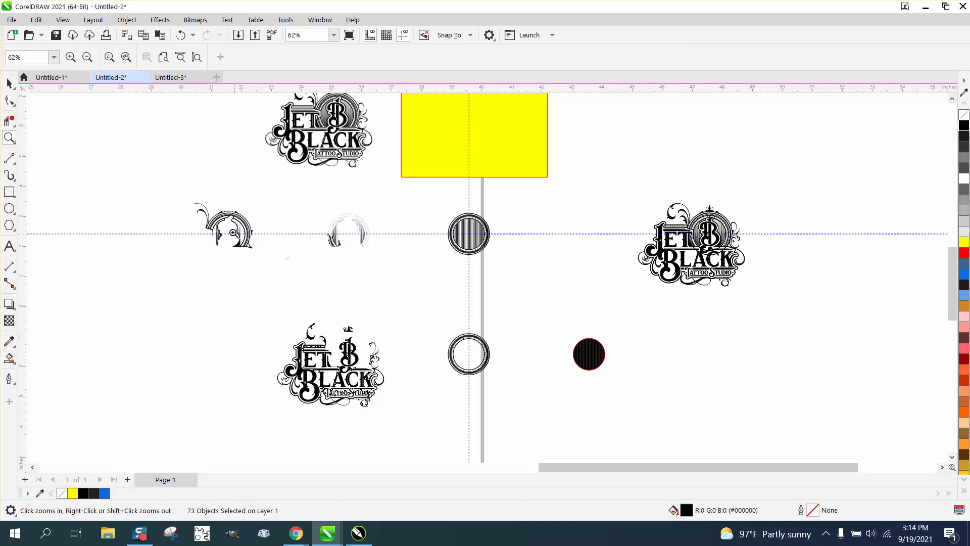
left_click(9, 84)
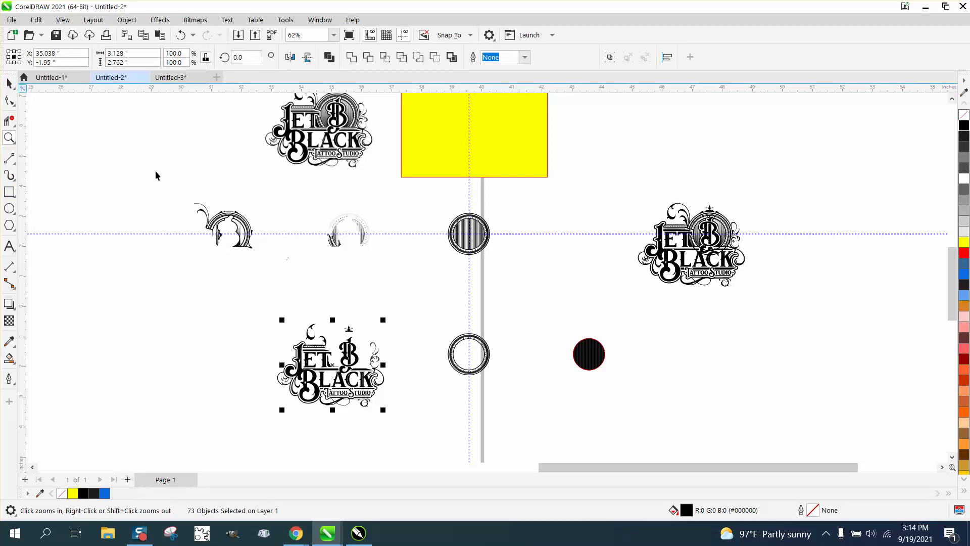
left_click_drag(185, 189, 280, 267)
key("Down")
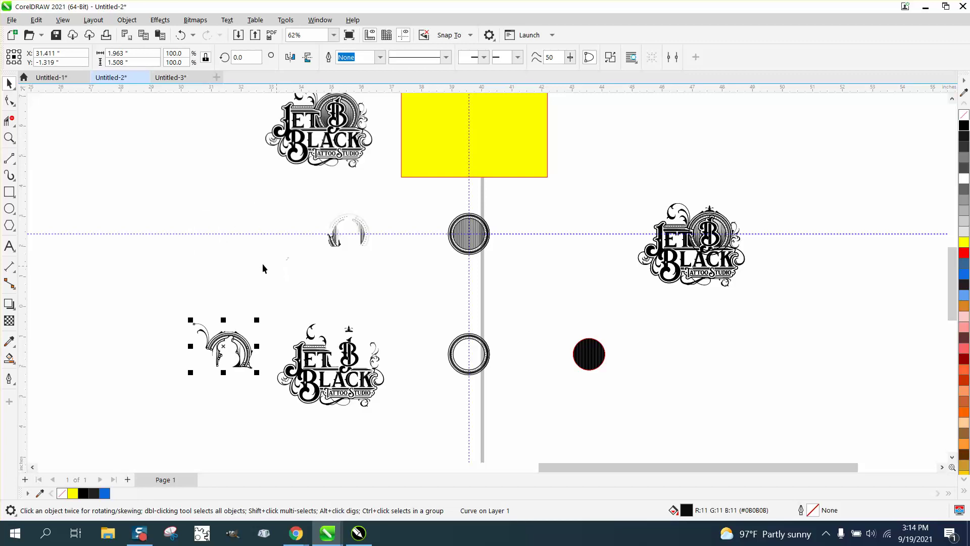
Remove the fill from the traced arch with its attached scroll and give it a black outline.
left_click(9, 138)
left_click_drag(162, 309, 429, 422)
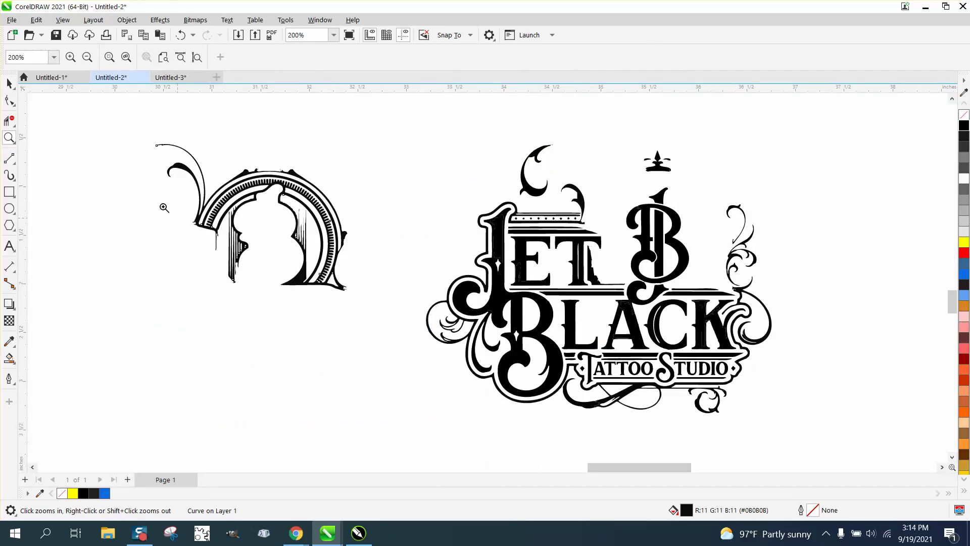
left_click(9, 83)
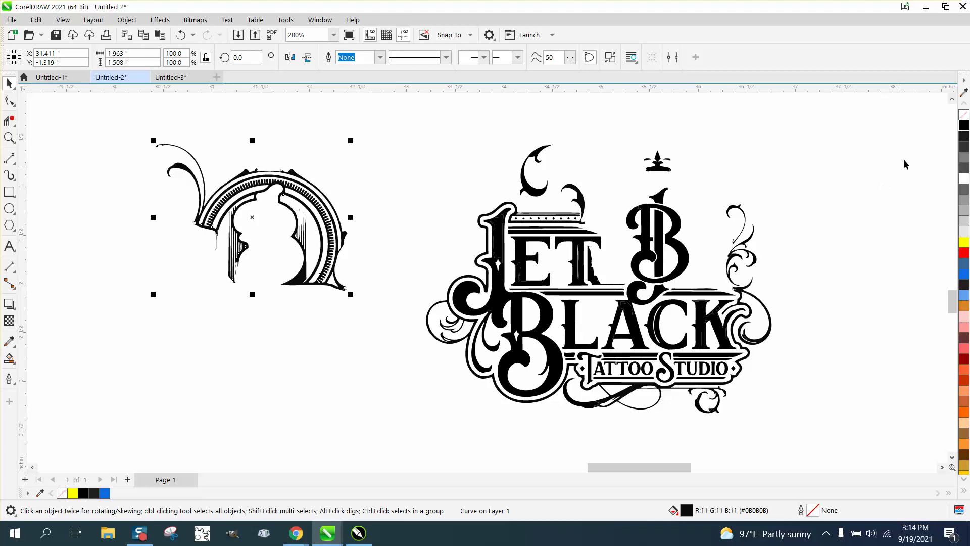
left_click(964, 115)
right_click(964, 126)
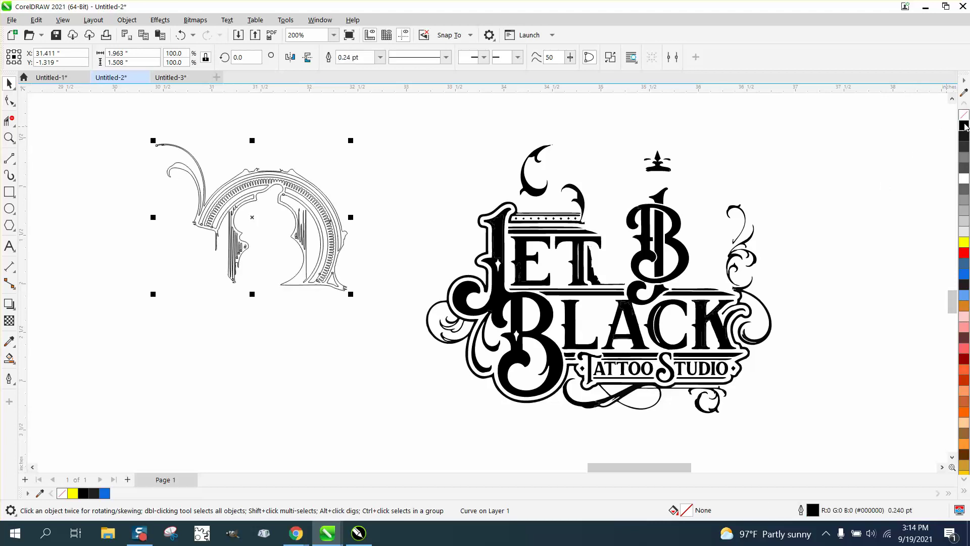
Draw short red cut lines across the arch's outer band at its lower-left end and lower-right end.
left_click(9, 137)
left_click_drag(177, 163, 341, 256)
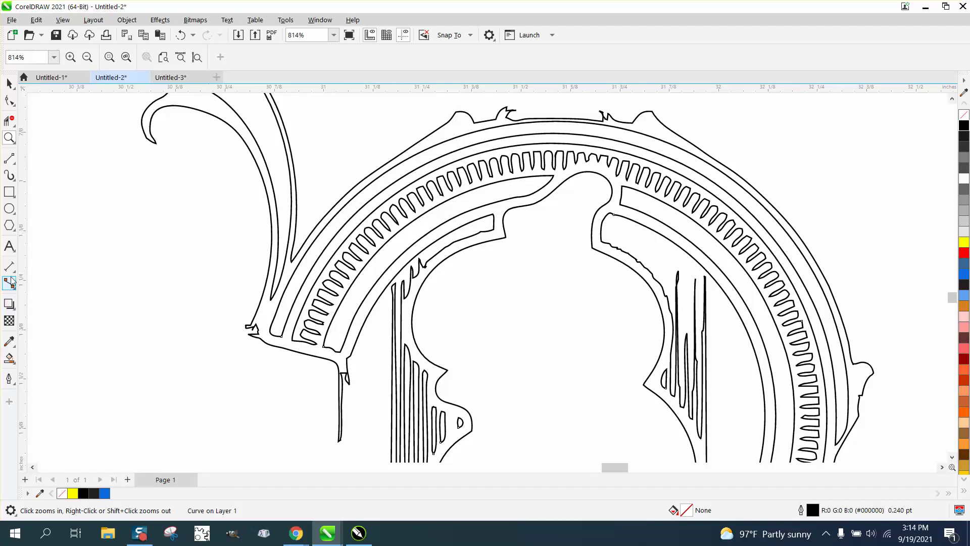
left_click(16, 164)
left_click(45, 173)
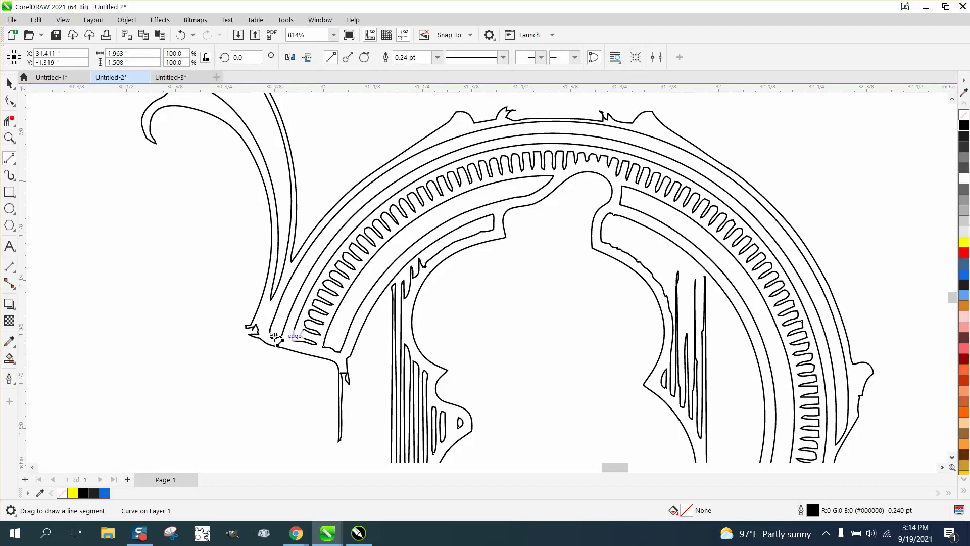
left_click_drag(278, 328, 270, 350)
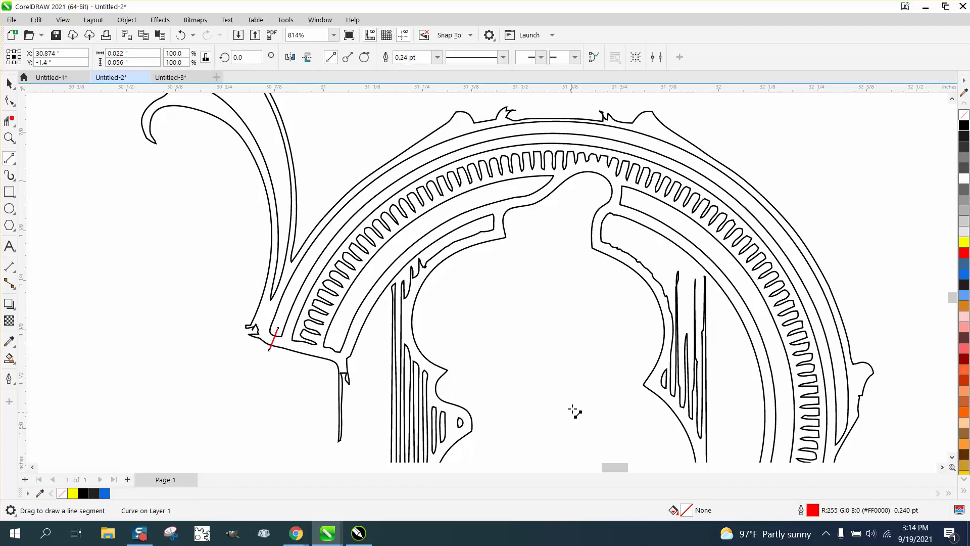
left_click_drag(848, 430, 884, 448)
key("ctrl+z")
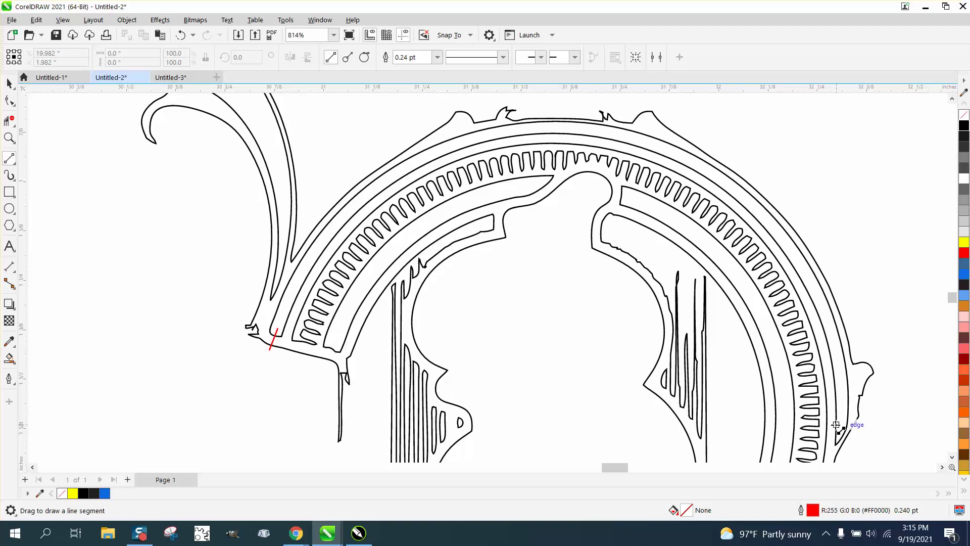
left_click_drag(837, 425, 853, 440)
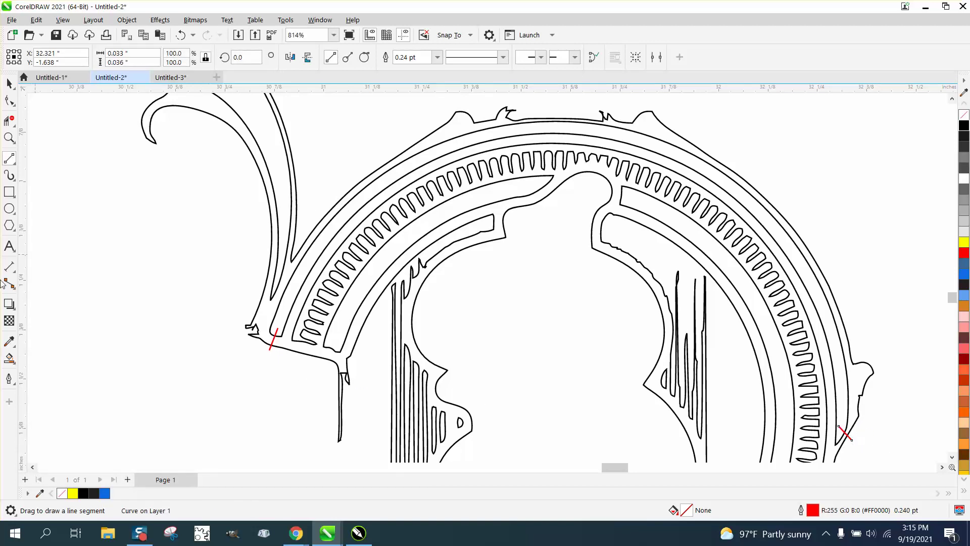
Smart-fill the scroll and outer arch band between the red cut lines in black and move that shape 4 inches right onto the logo.
left_click(9, 358)
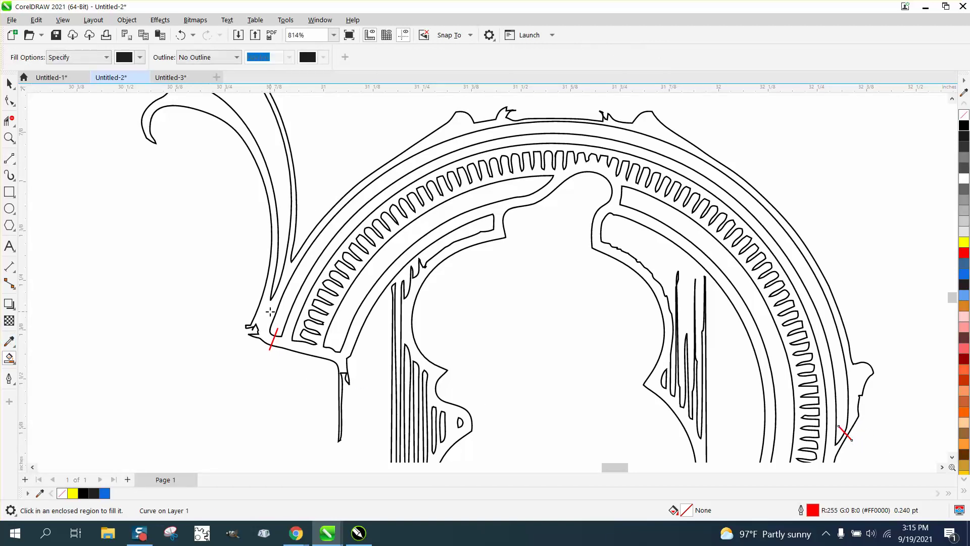
left_click(270, 312)
key("ctrl+z")
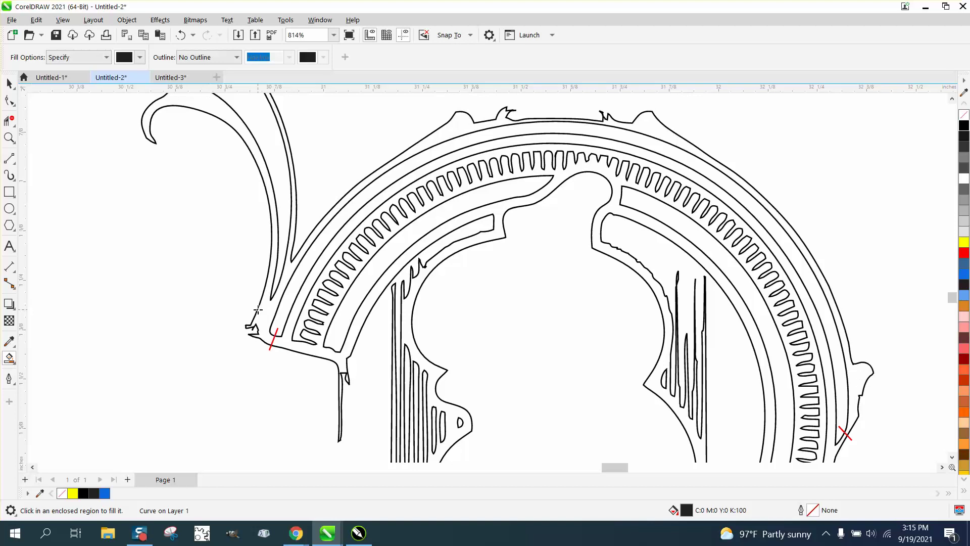
scroll(203, 305, "down", 1)
scroll(203, 305, "down", 3)
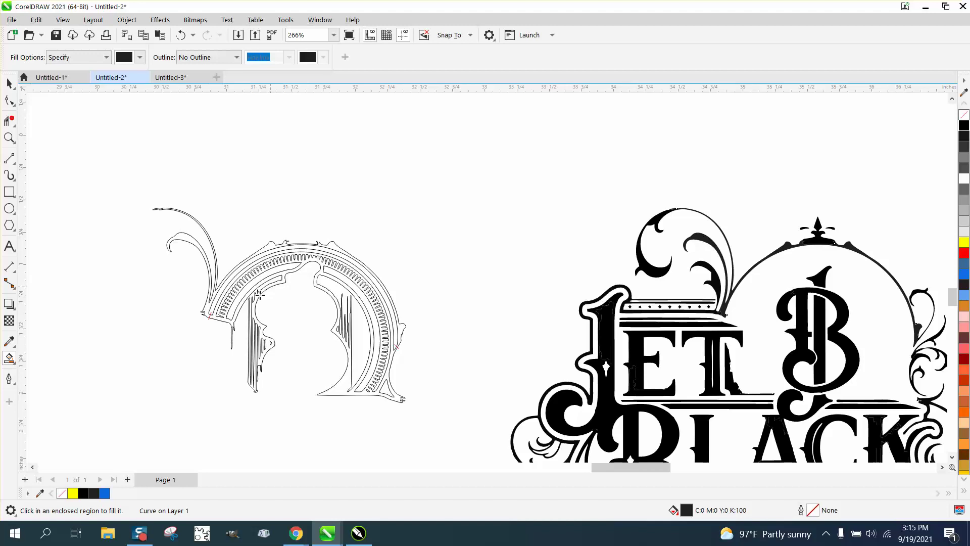
Smart-fill the arch's left and right inner bands in black and repeat the 4-inch move right onto the logo for each.
left_click(239, 298)
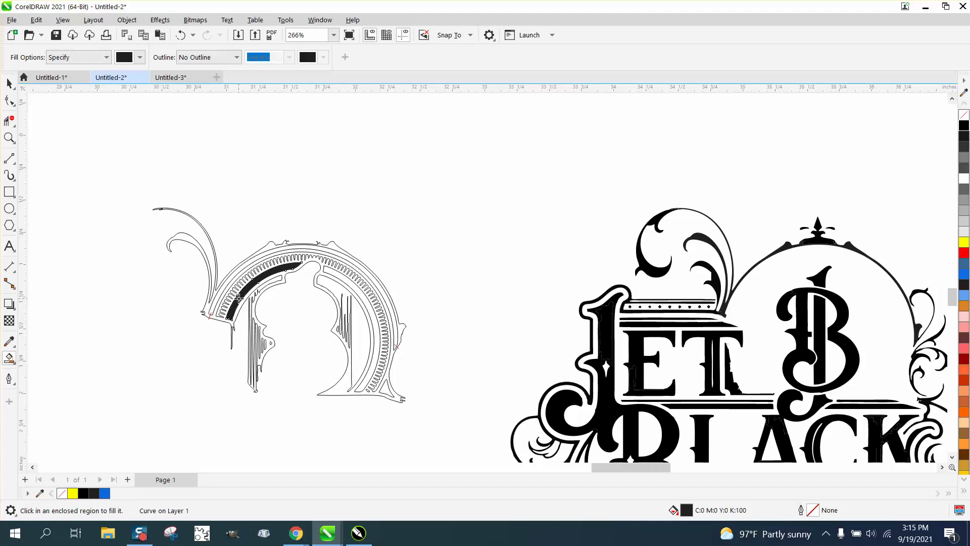
key("ctrl+r")
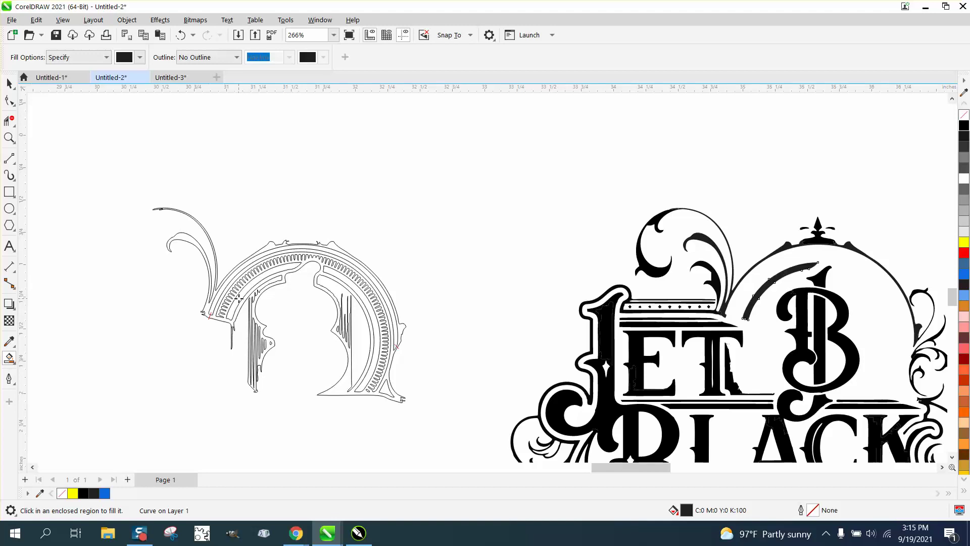
left_click(342, 279)
key("ctrl+r")
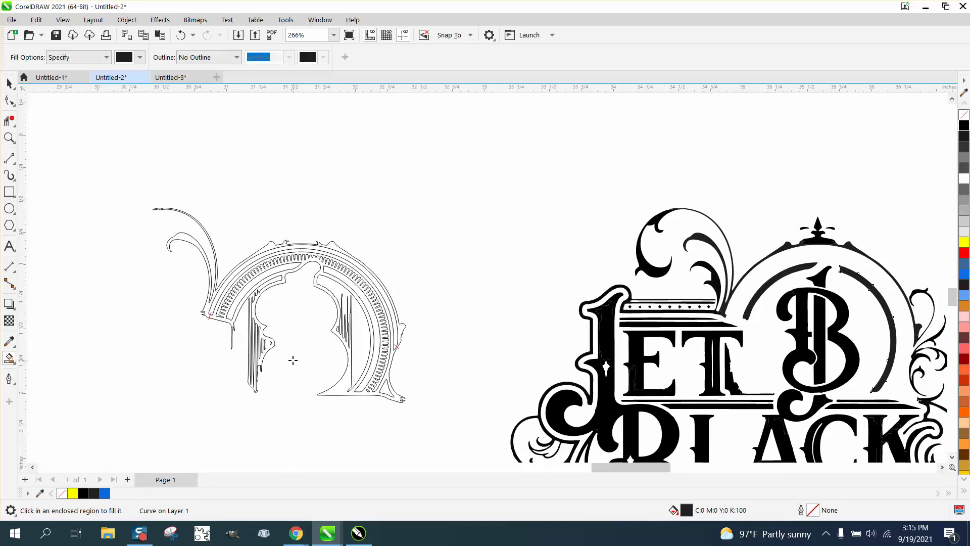
Move the body, top tip, curl and stem of the letter B inside the arch up 4 inches, off the logo.
scroll(293, 357, "down", 2)
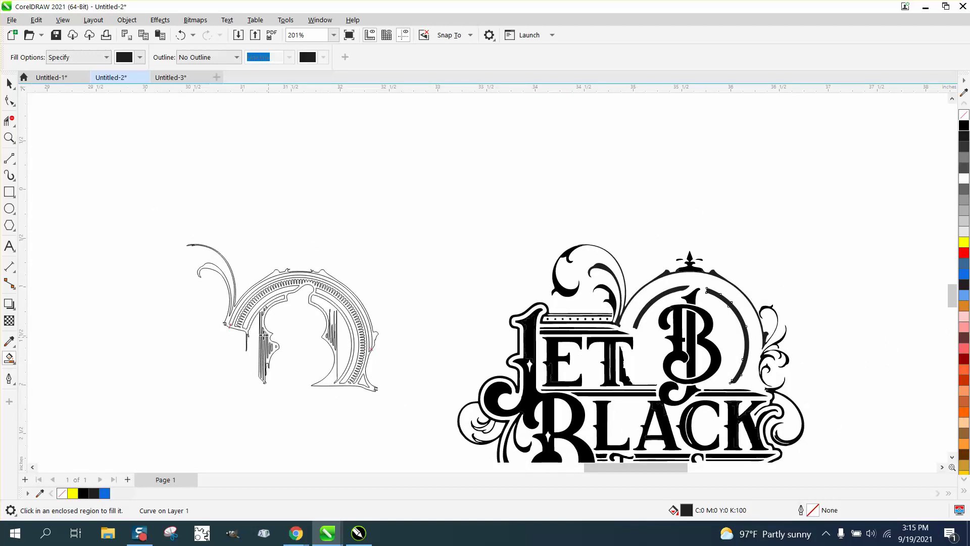
left_click(10, 84)
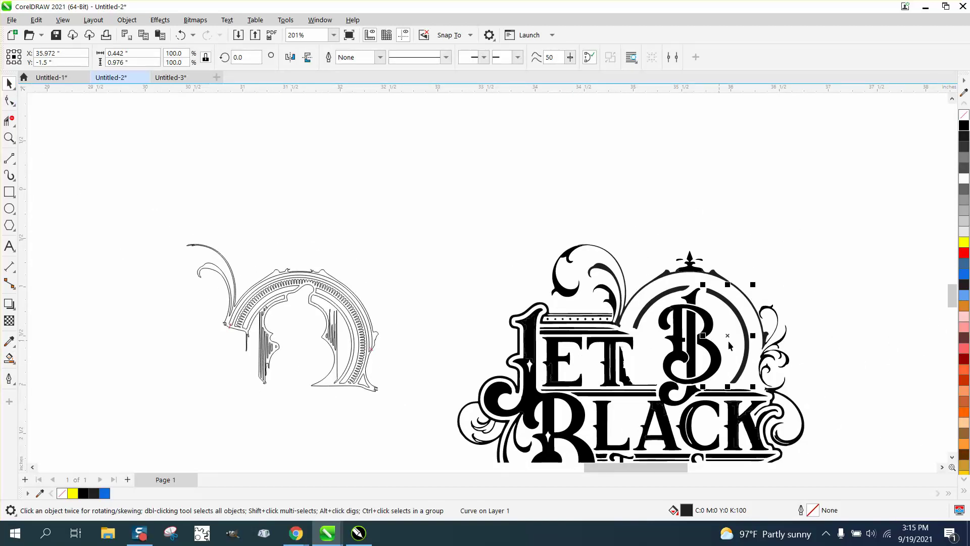
left_click(706, 325)
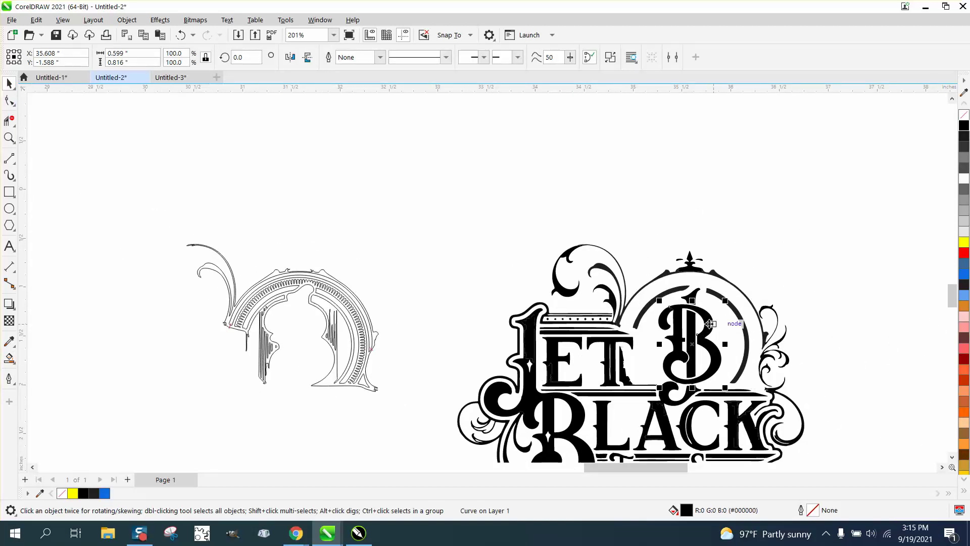
key("Delete")
left_click(693, 303)
key("Delete")
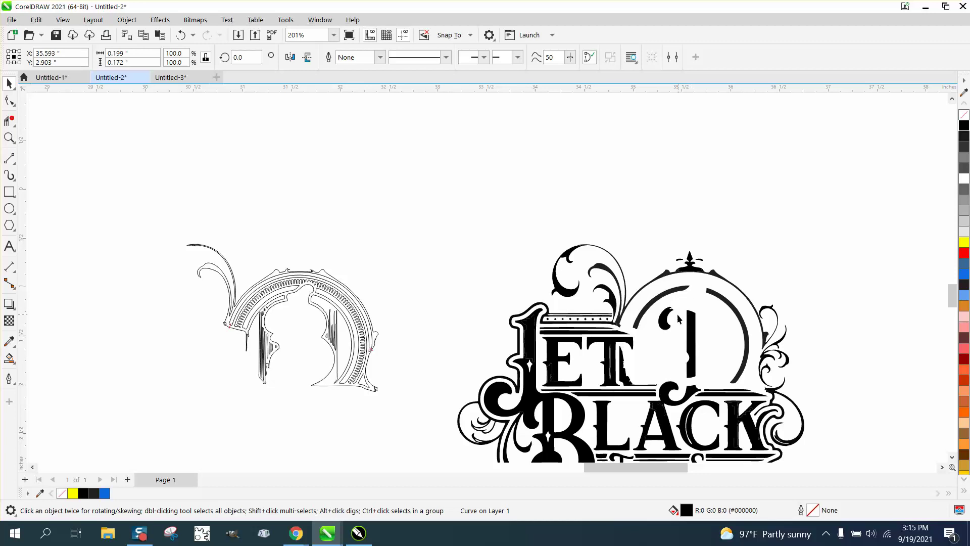
left_click(669, 314)
key("Delete")
left_click(690, 330)
key("Delete")
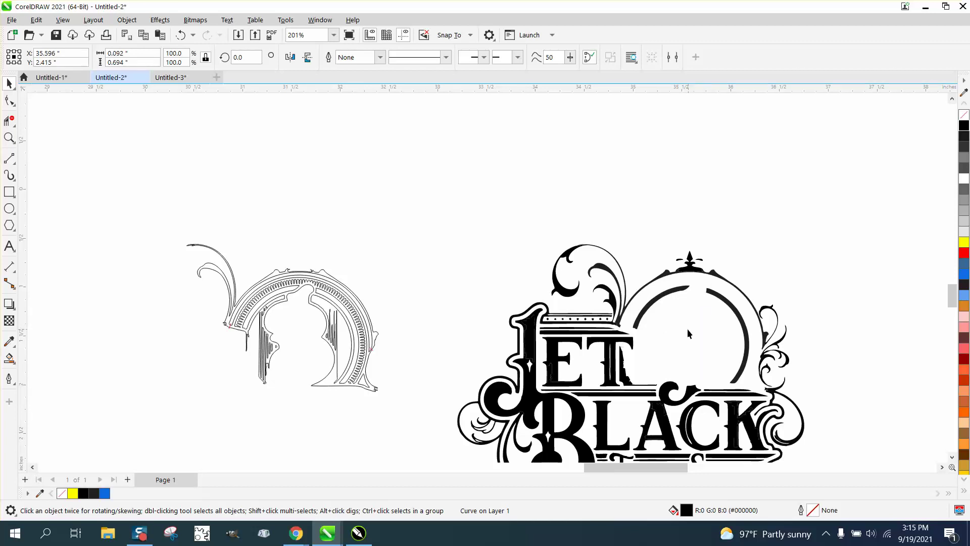
Move the stem, body, curl and top tip of the letter B 4 inches left, away from the arch remnants.
scroll(655, 334, "down", 2)
scroll(648, 331, "down", 1)
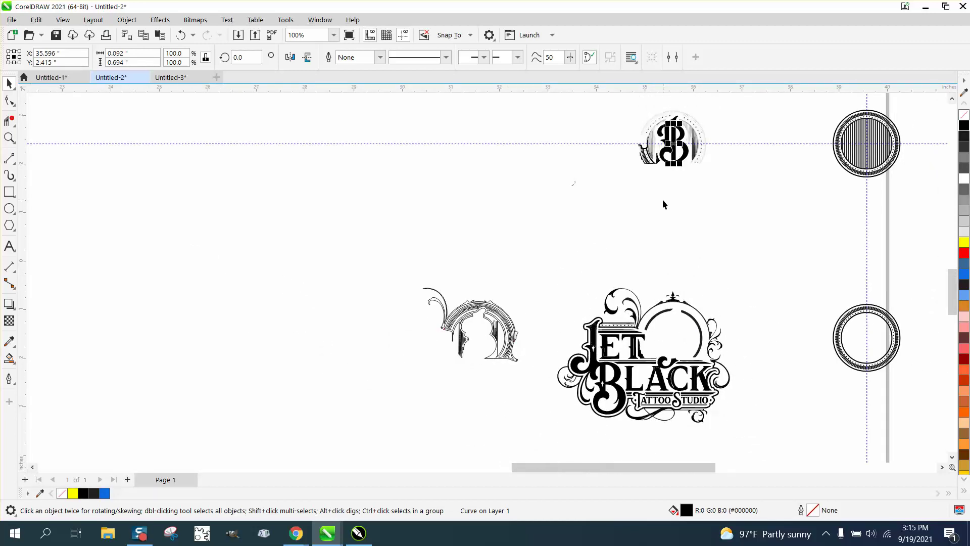
key("Left")
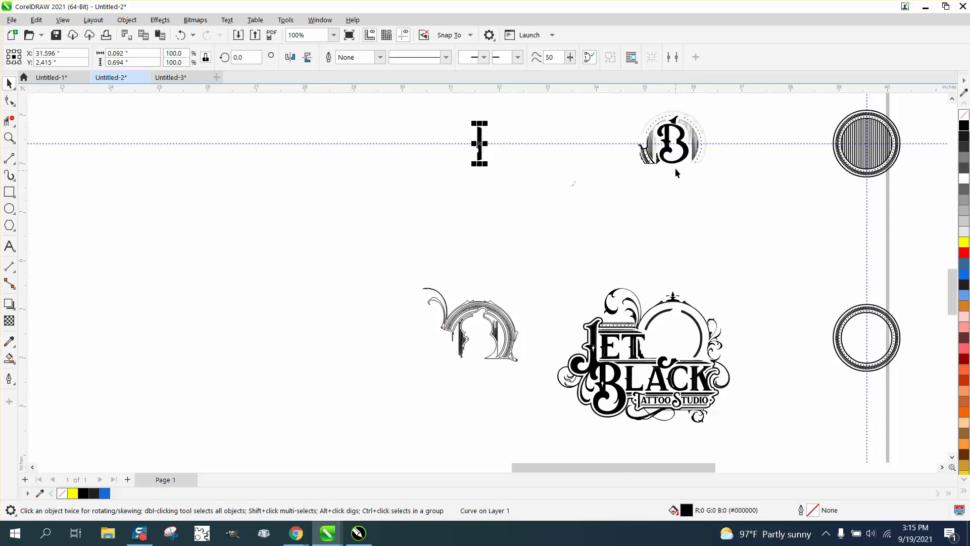
left_click(675, 164)
key("Left")
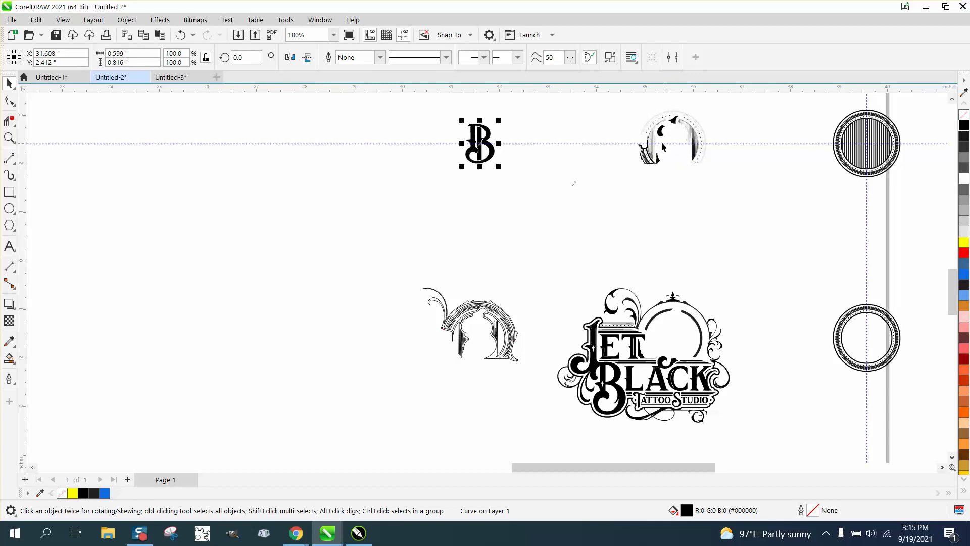
left_click(660, 140)
key("Left")
left_click(674, 125)
key("Left")
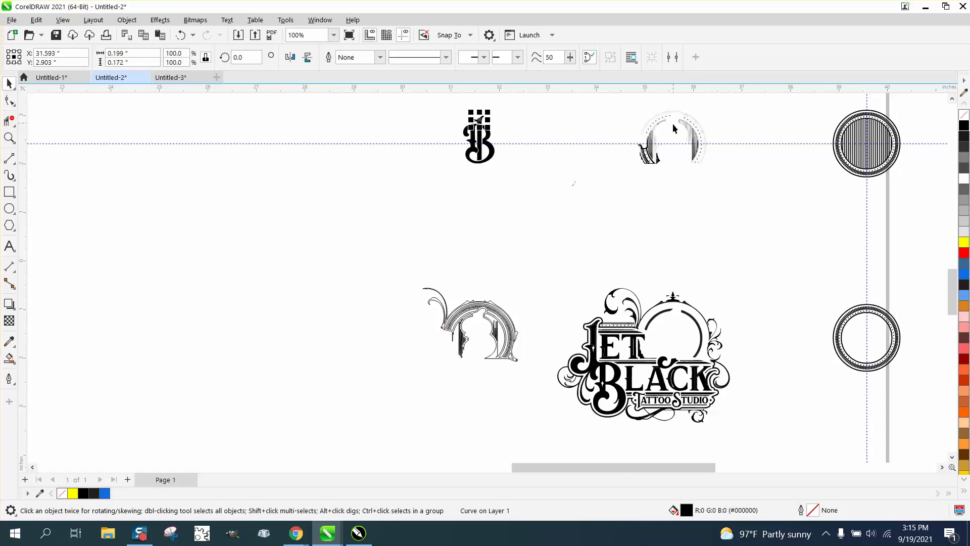
Combine the four pieces of the separated letter B into one curve.
left_click(544, 183)
left_click_drag(447, 106, 517, 166)
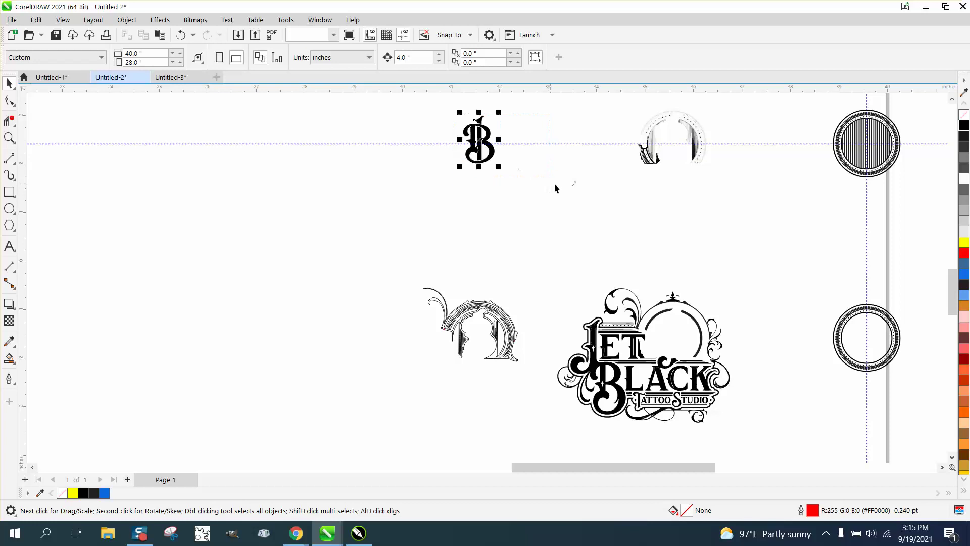
left_click(9, 137)
left_click_drag(429, 107, 543, 199)
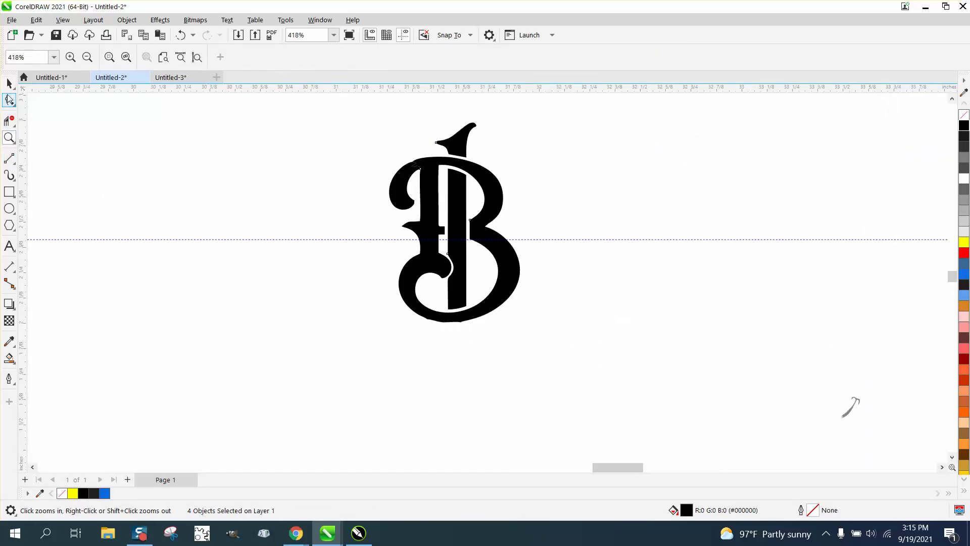
left_click(9, 84)
left_click(127, 20)
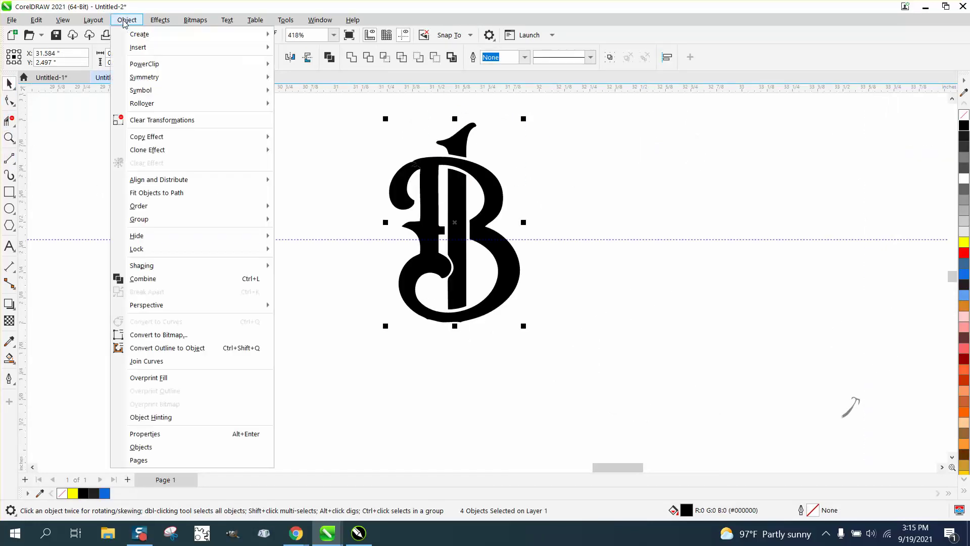
left_click(152, 278)
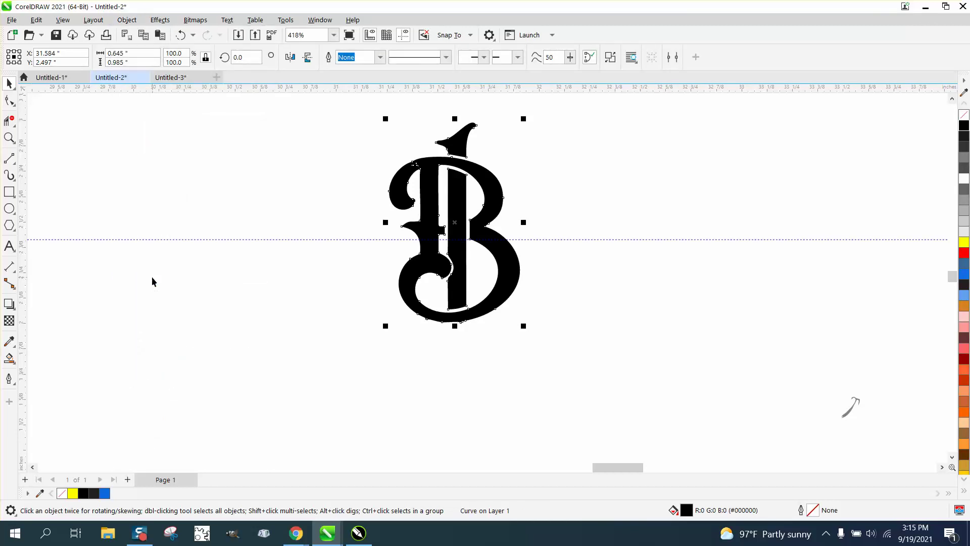
left_click(211, 278)
Try a two-step outside contour with a 0.1 inch offset on the black letter B, and undo it.
scroll(211, 276, "down", 2)
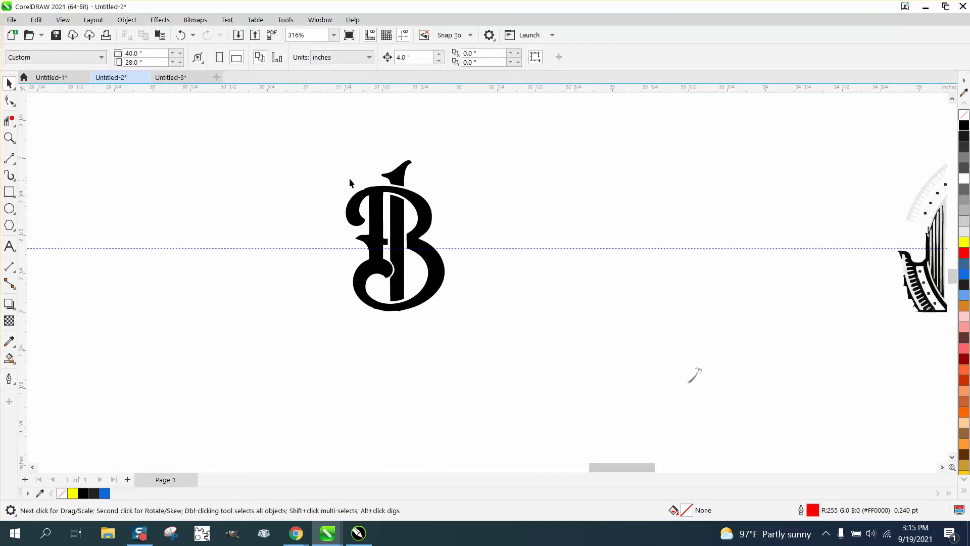
left_click_drag(380, 268, 491, 344)
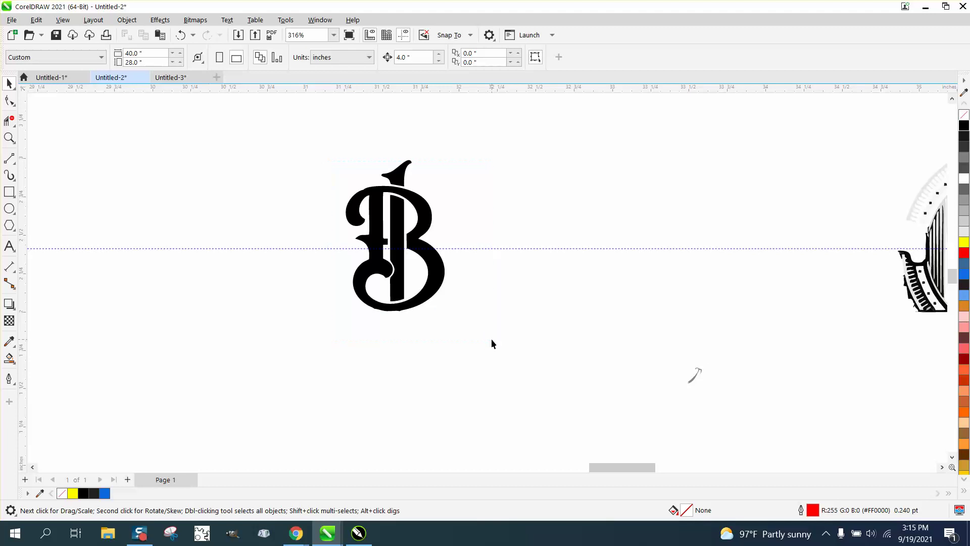
left_click(409, 212)
left_click(160, 20)
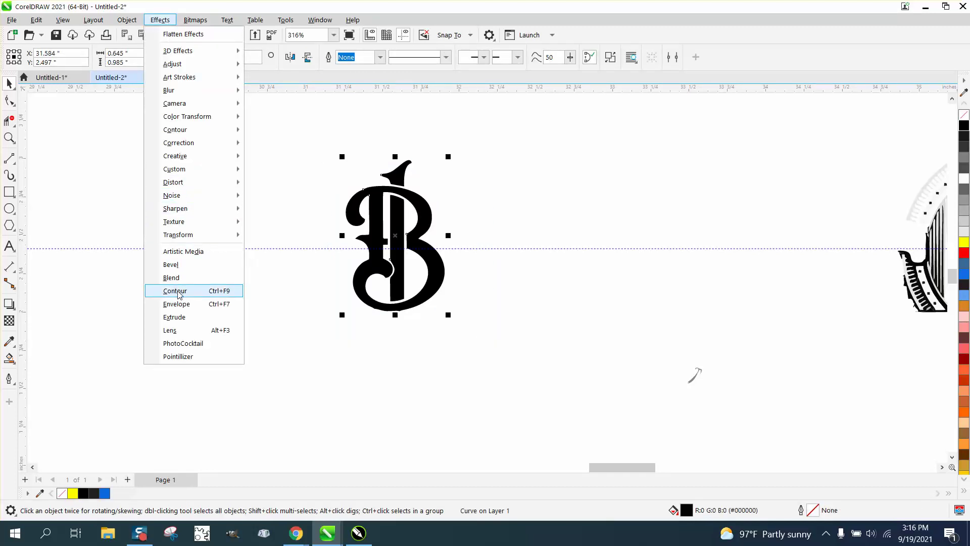
left_click(177, 291)
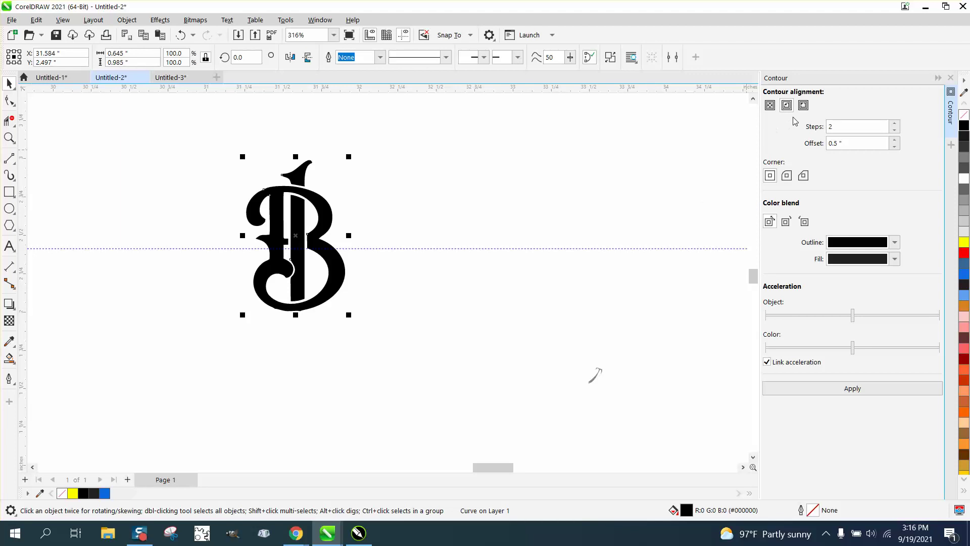
left_click(804, 105)
left_click_drag(859, 143, 821, 147)
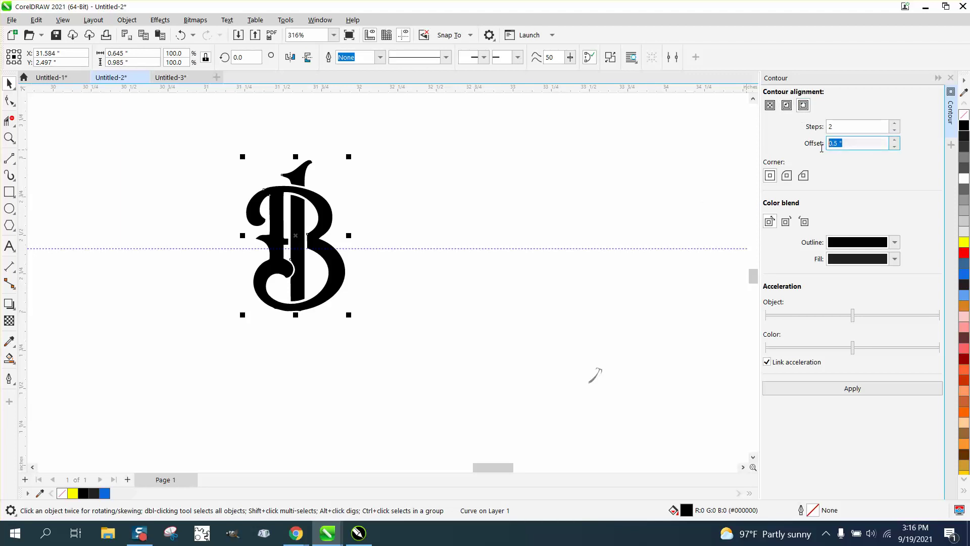
type(".1")
left_click(853, 388)
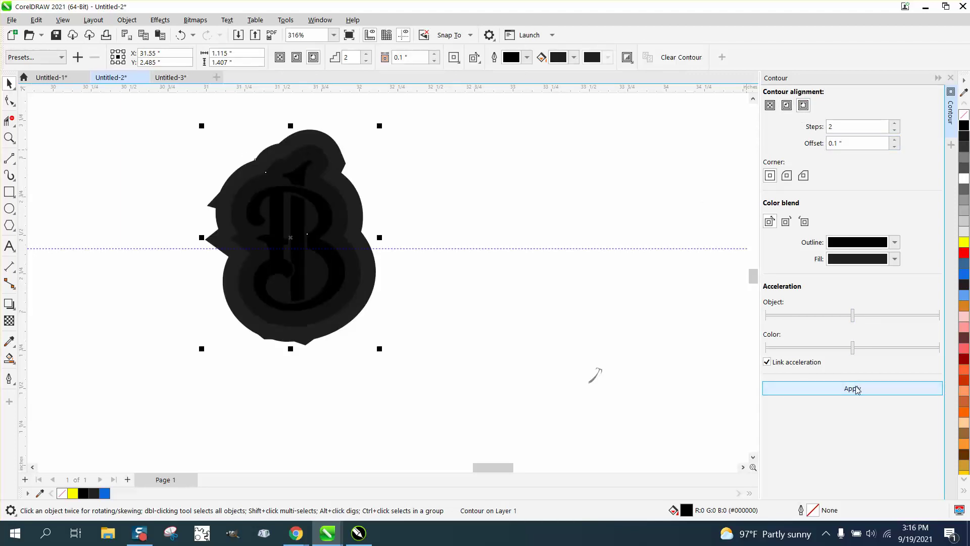
left_click(181, 35)
Remove the fill from the letter B and give it a black outline.
left_click(851, 142)
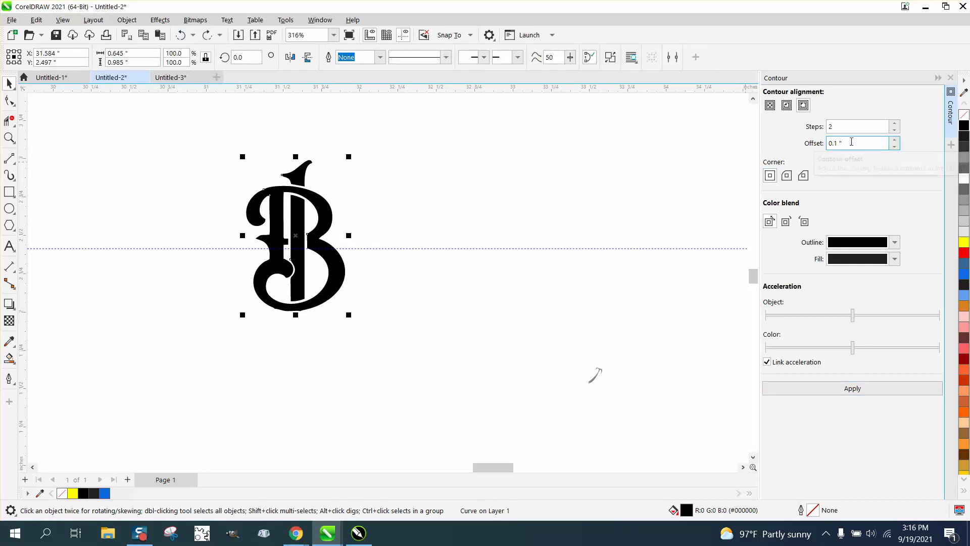
left_click_drag(851, 142, 824, 145)
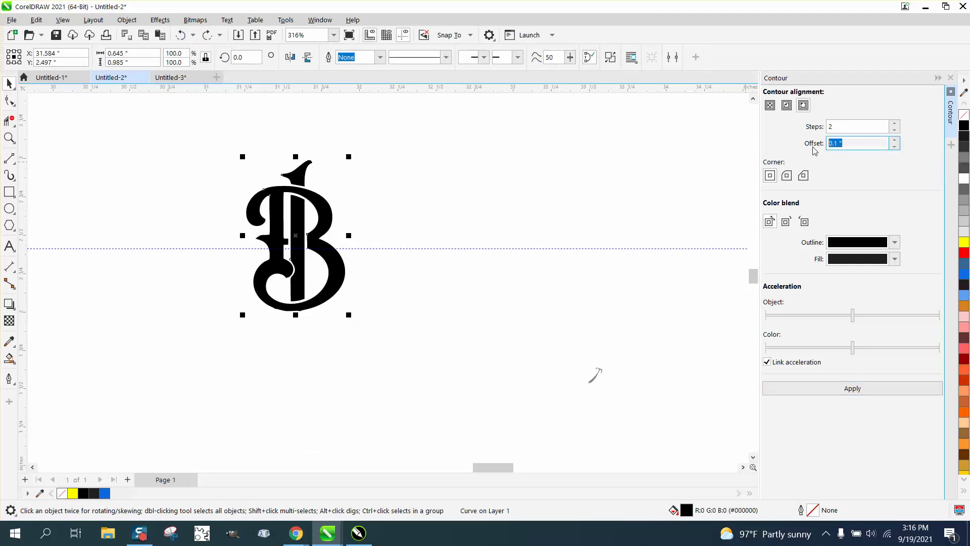
left_click_drag(215, 141, 400, 317)
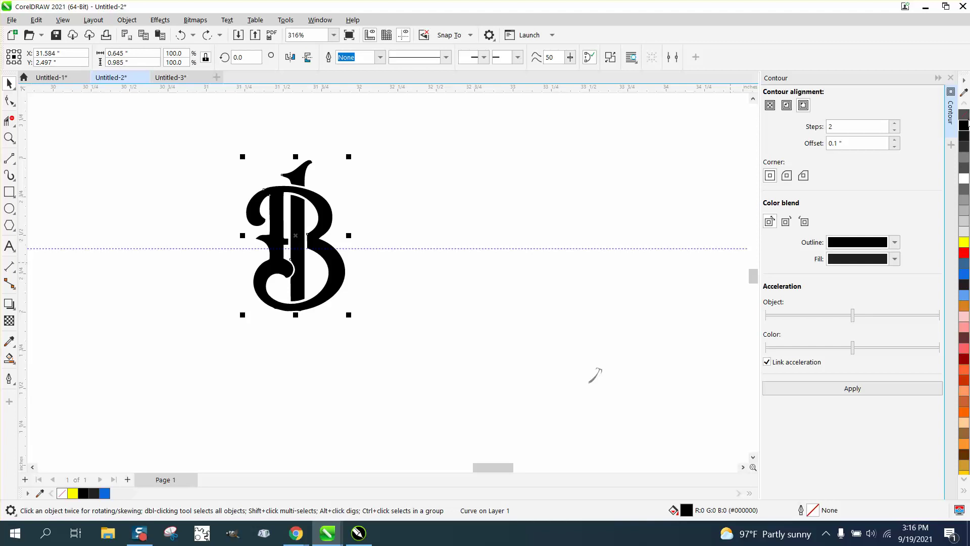
left_click(964, 115)
right_click(964, 126)
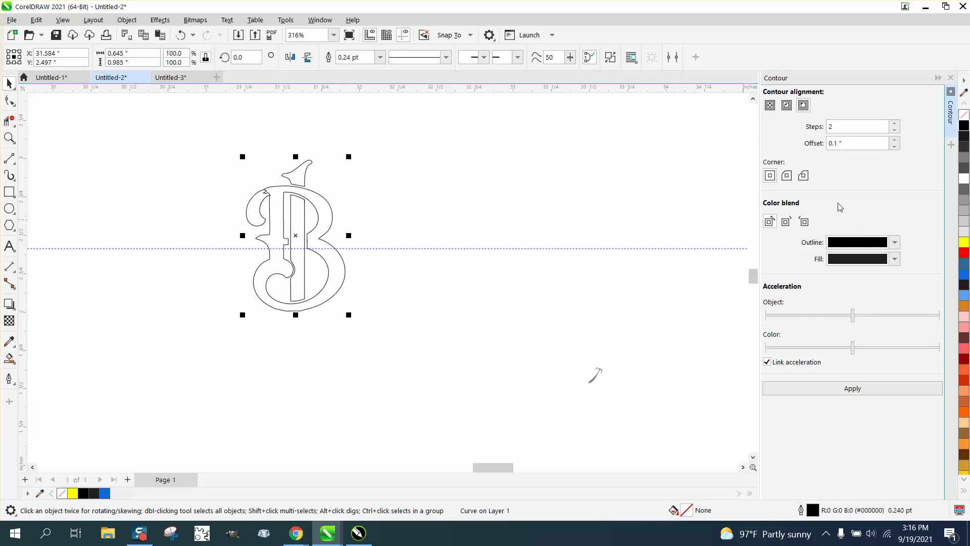
Apply a two-step outside contour with a 0.01 inch offset to the outlined letter B.
left_click_drag(849, 145, 821, 163)
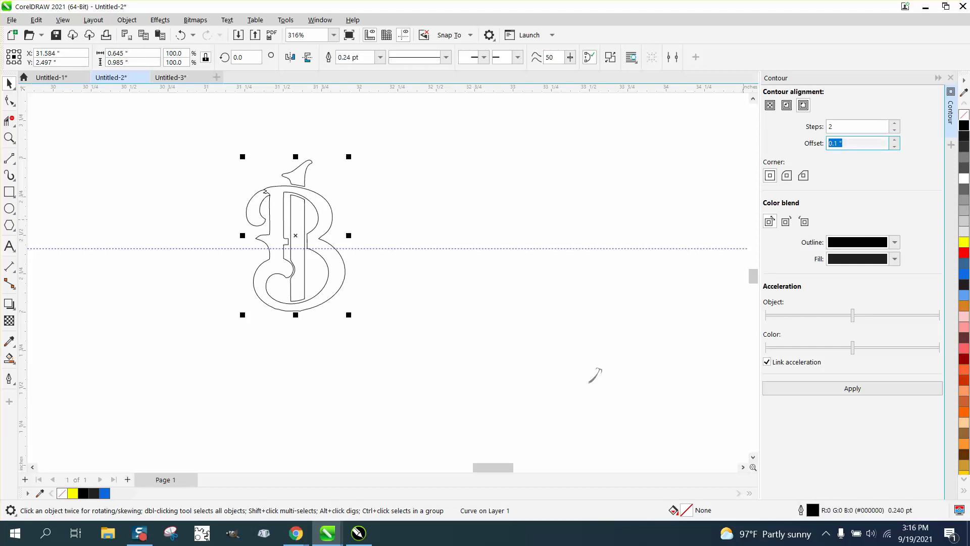
type(".01")
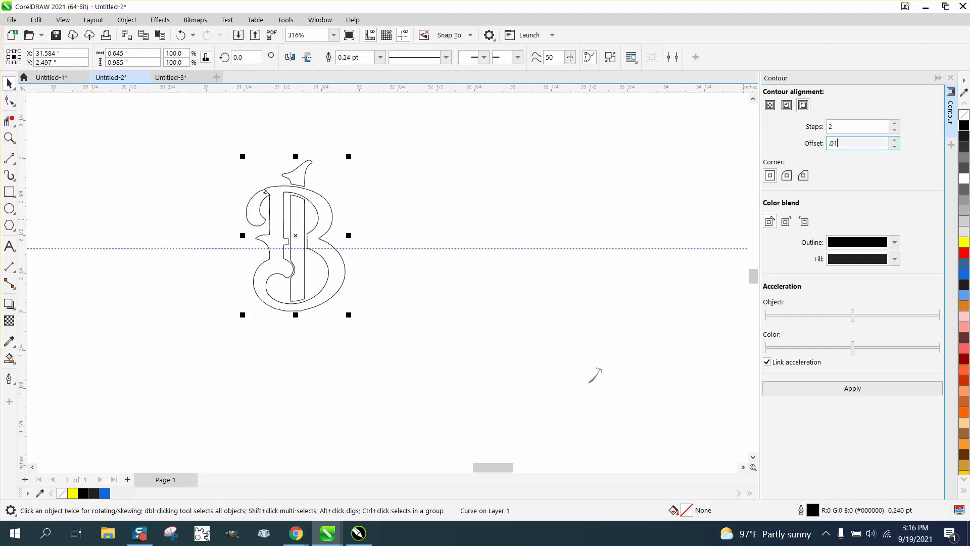
left_click(860, 391)
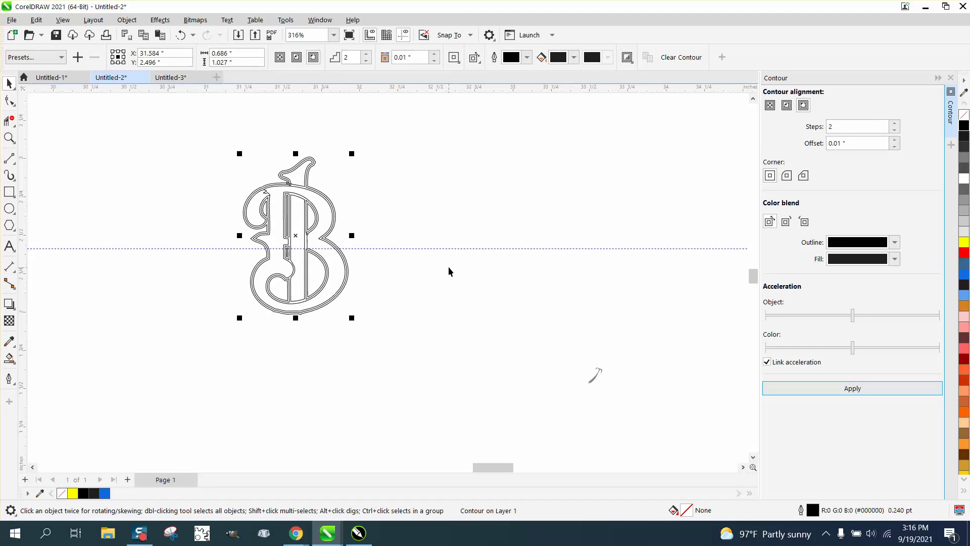
left_click(9, 138)
left_click_drag(228, 135, 398, 252)
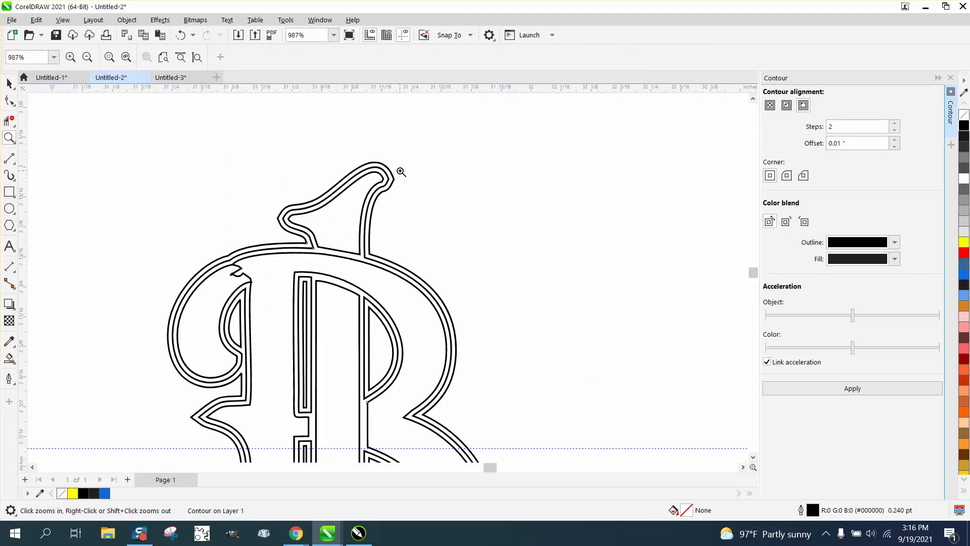
left_click(9, 84)
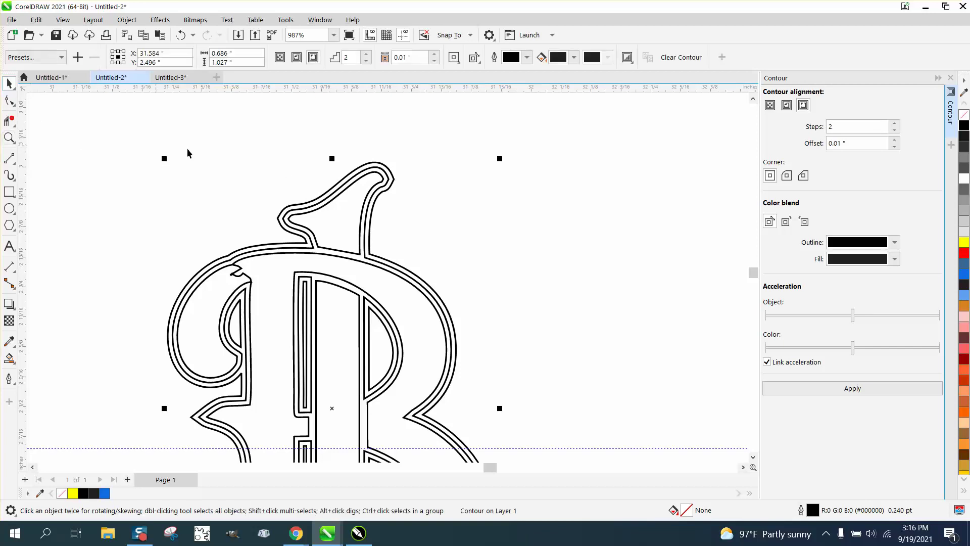
scroll(207, 156, "down", 1)
scroll(217, 159, "down", 1)
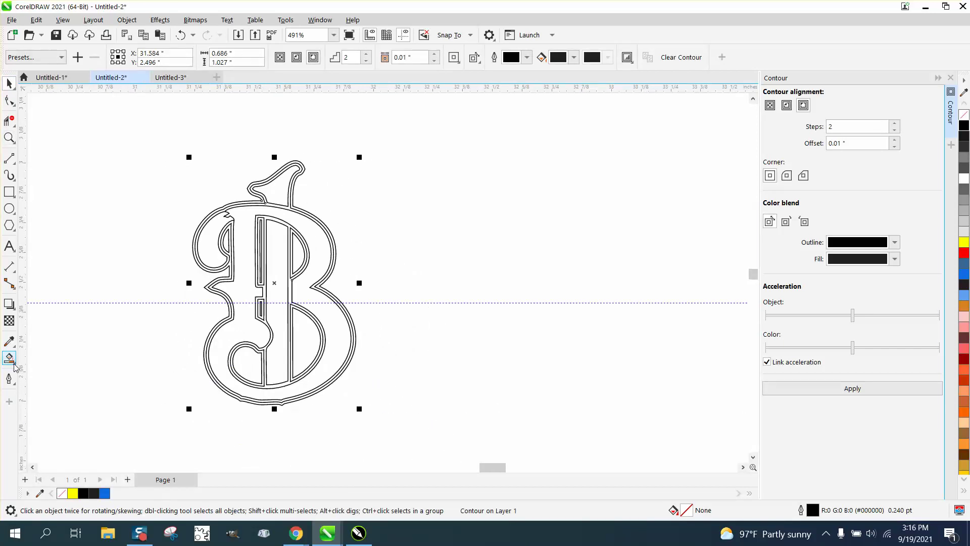
Smart-fill the outer contour band around the letter B in black, and undo both that fill and the contour.
left_click(15, 367)
left_click(48, 374)
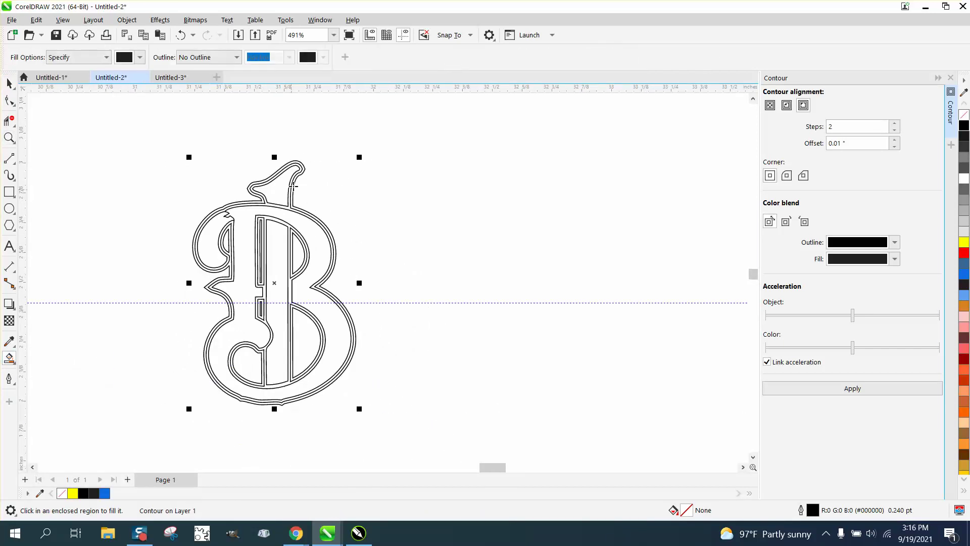
left_click(301, 164)
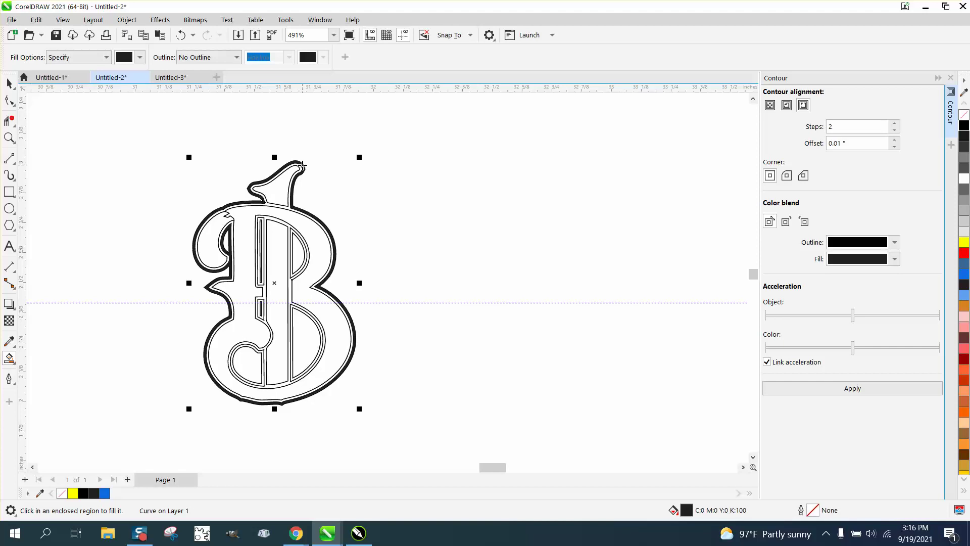
key("ctrl+z")
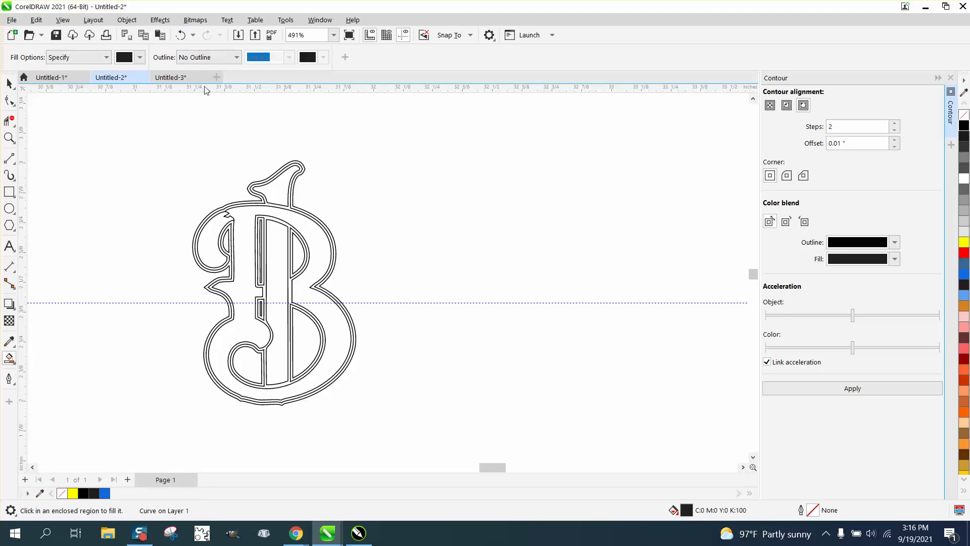
key("ctrl+z")
scroll(226, 98, "down", 2)
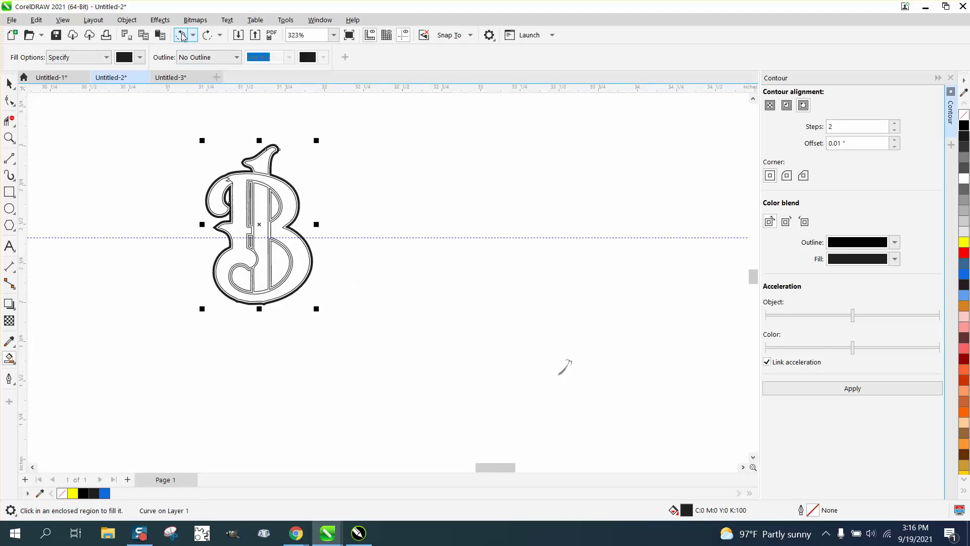
left_click(180, 35)
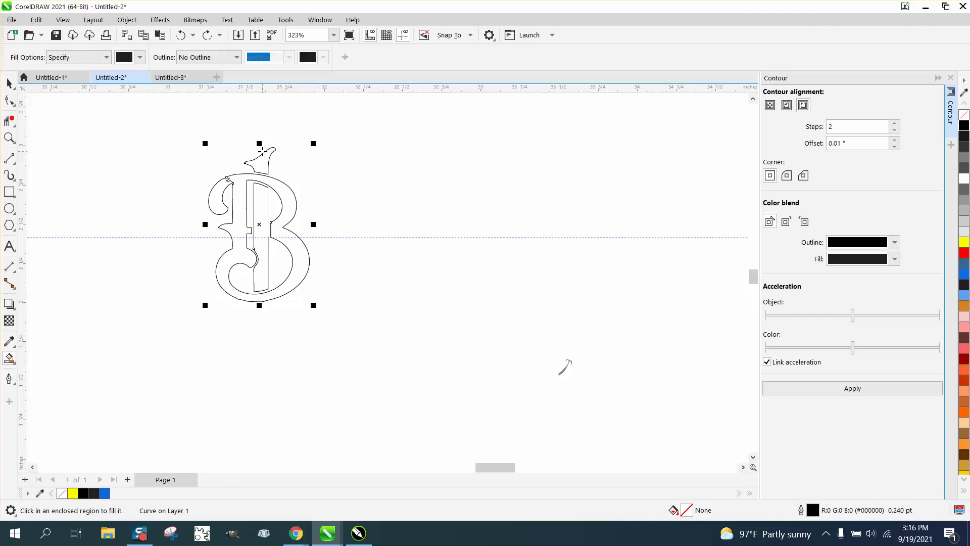
Delete the outlined letter B and undo the deletion.
key("Delete")
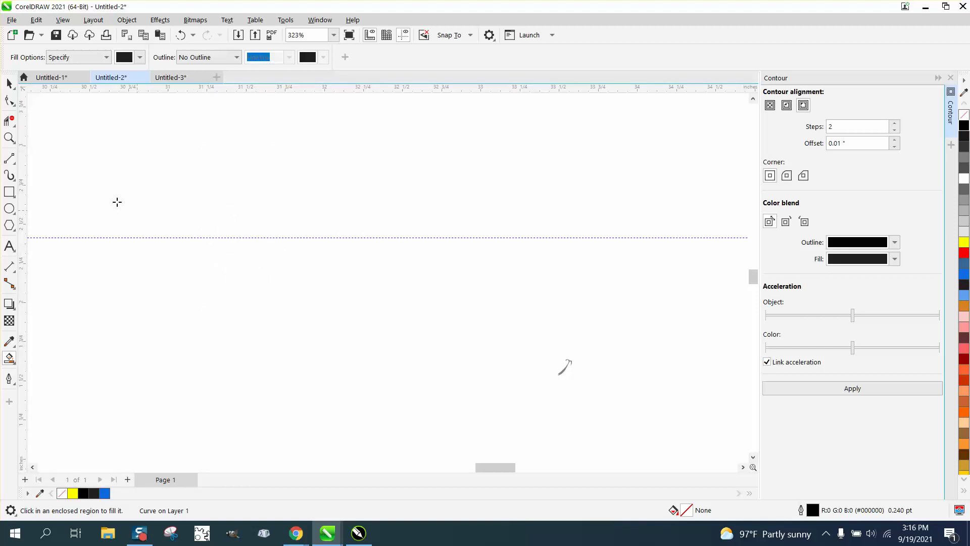
left_click(180, 35)
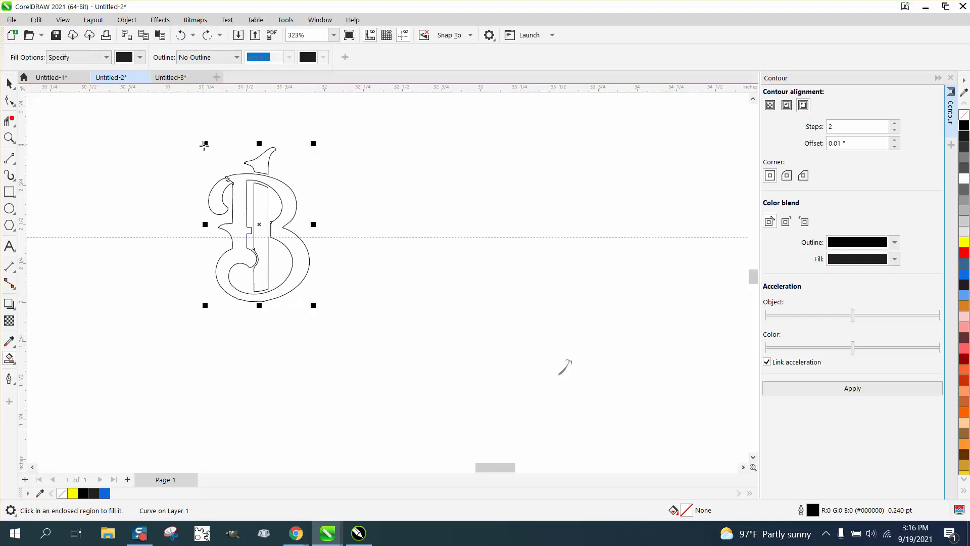
Duplicate the outlined letter B and place the copy 4 inches left of the original.
left_click(209, 147)
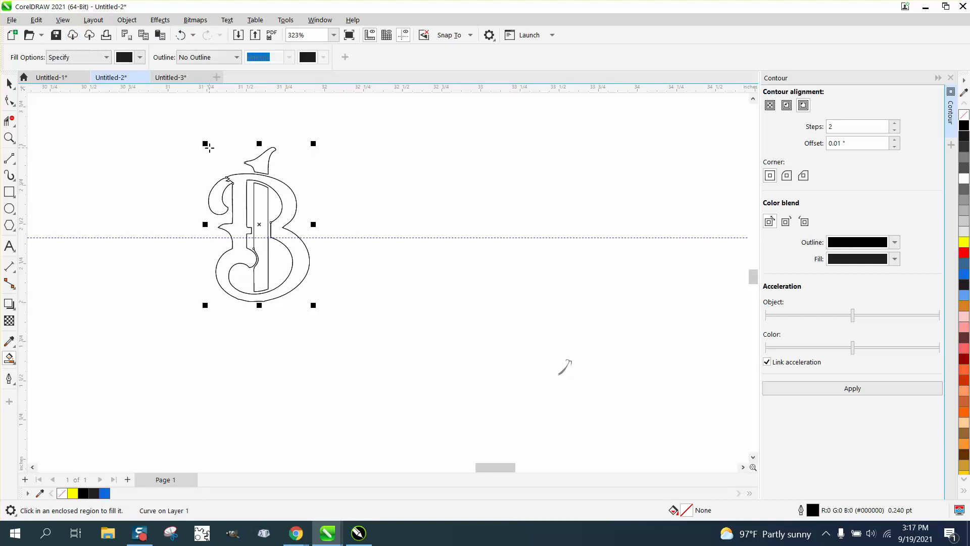
scroll(210, 148, "down", 6)
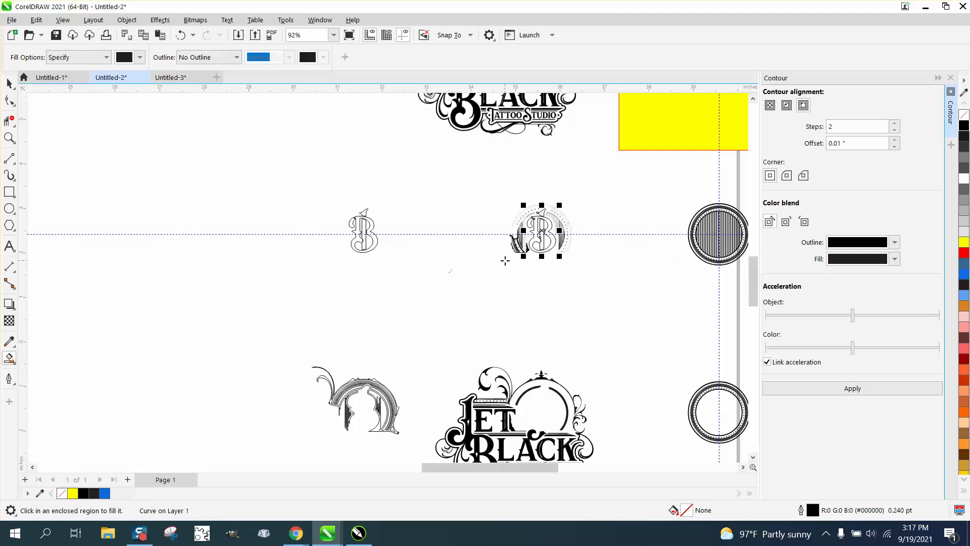
key("Left")
key("Left")
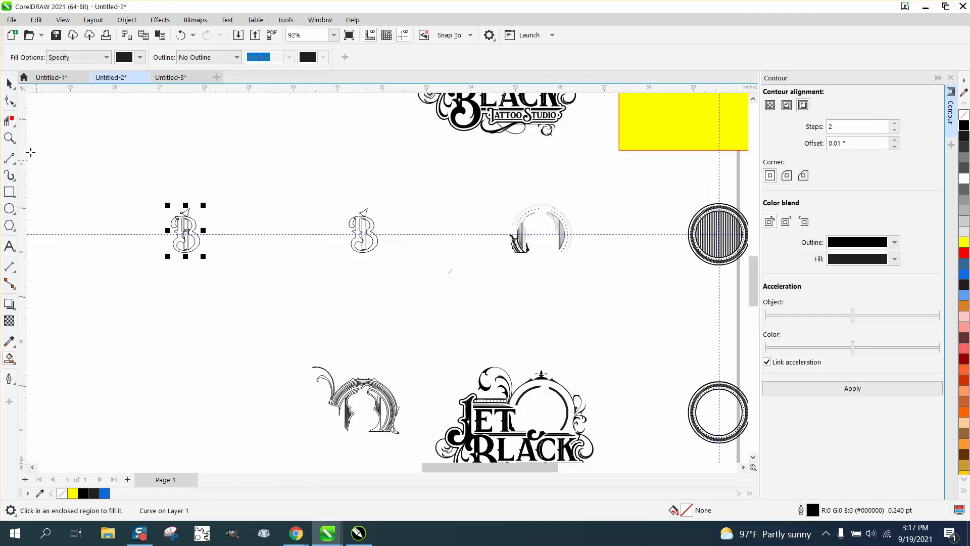
left_click(9, 138)
left_click_drag(315, 185, 389, 254)
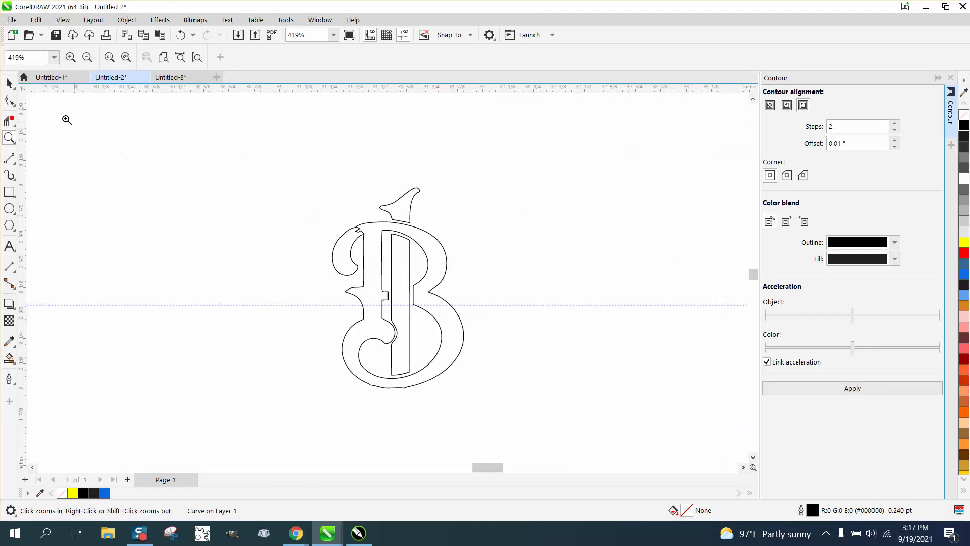
Remove the stray jagged line segments at the upper-left swash of the outlined letter B with Virtual Segment Delete.
key("space")
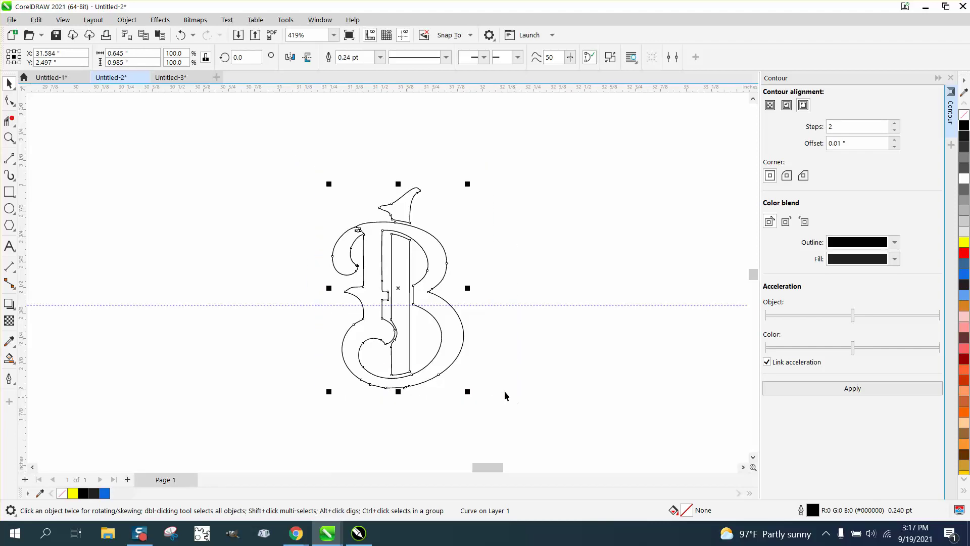
left_click(11, 136)
left_click_drag(324, 220, 445, 277)
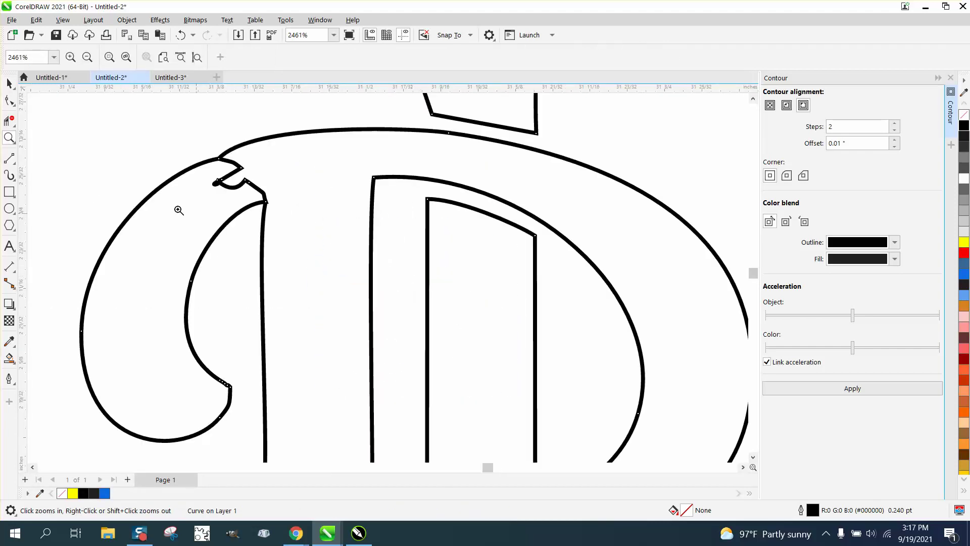
left_click(9, 121)
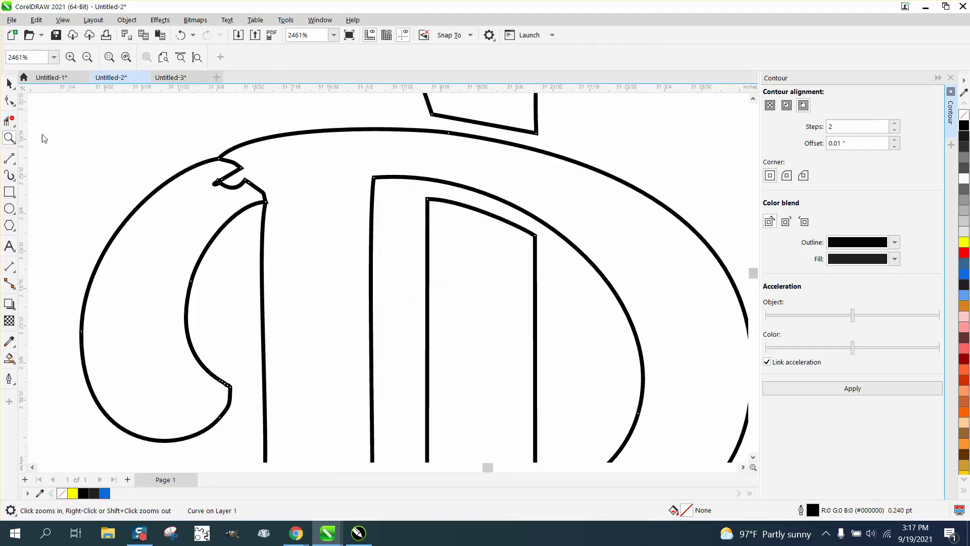
left_click(236, 171)
left_click(231, 162)
left_click(258, 188)
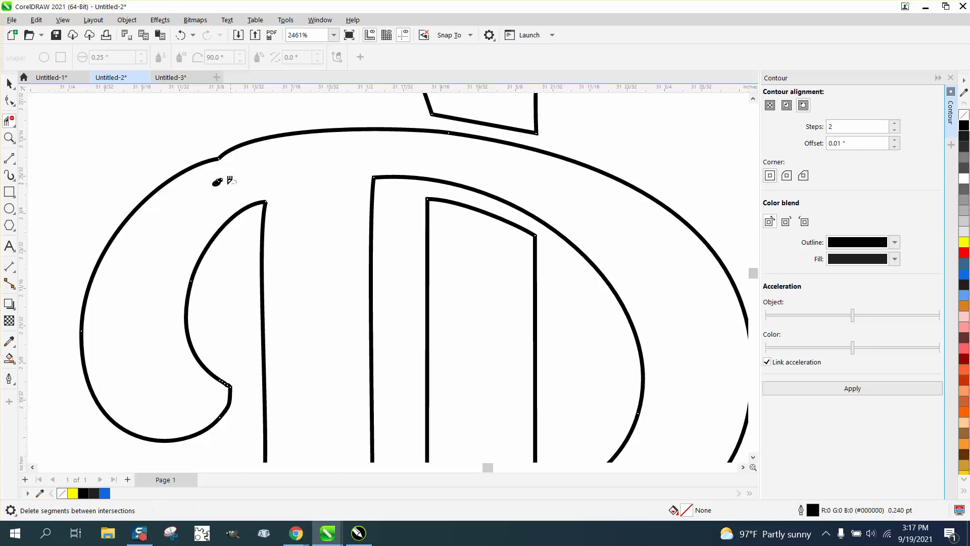
left_click(217, 180)
Smart-fill the parts of the outlined letter B in black and move each filled part 4 inches right.
scroll(221, 172, "down", 1)
scroll(221, 172, "down", 2)
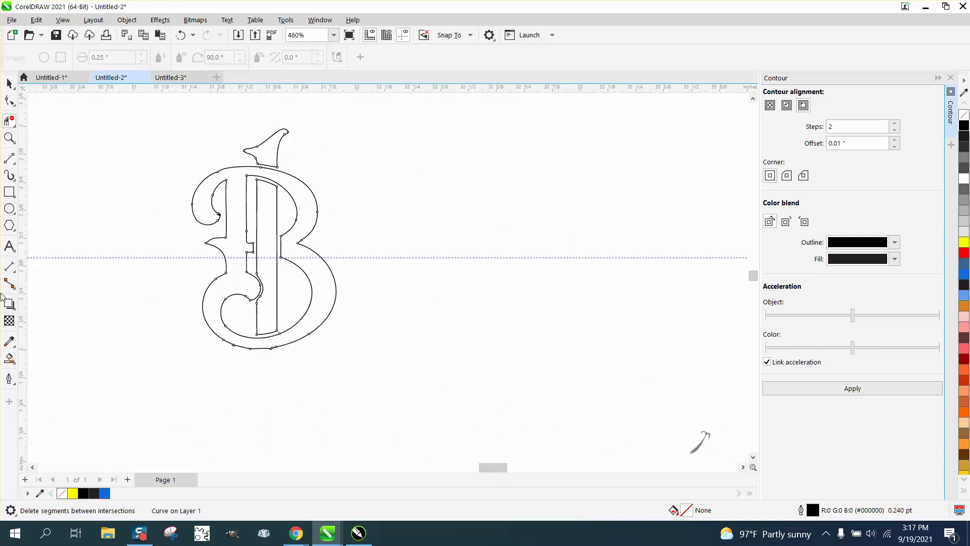
left_click(10, 358)
left_click(223, 290)
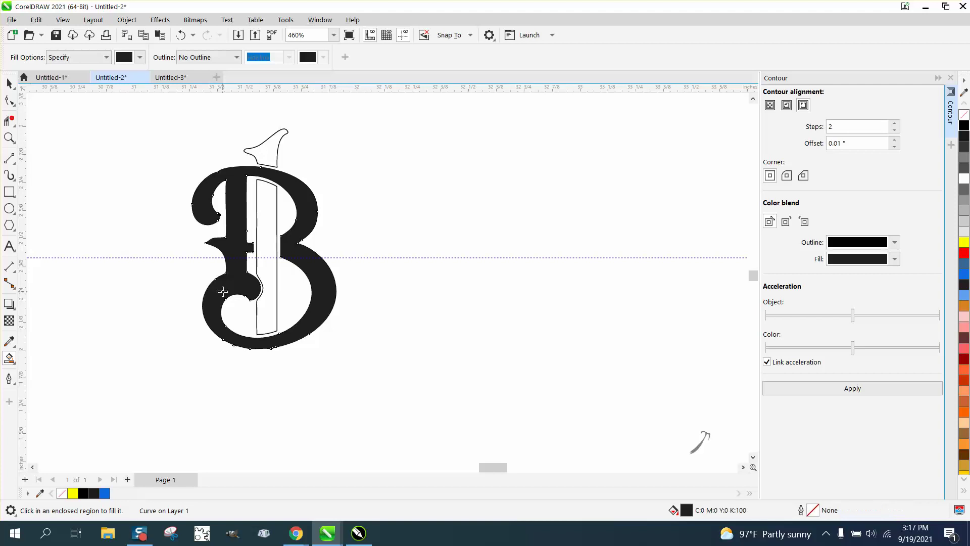
key("ctrl+z")
left_click(268, 256)
key("ctrl+z")
Delete the middle outlined letter B from which the filled parts were made.
scroll(329, 268, "down", 5)
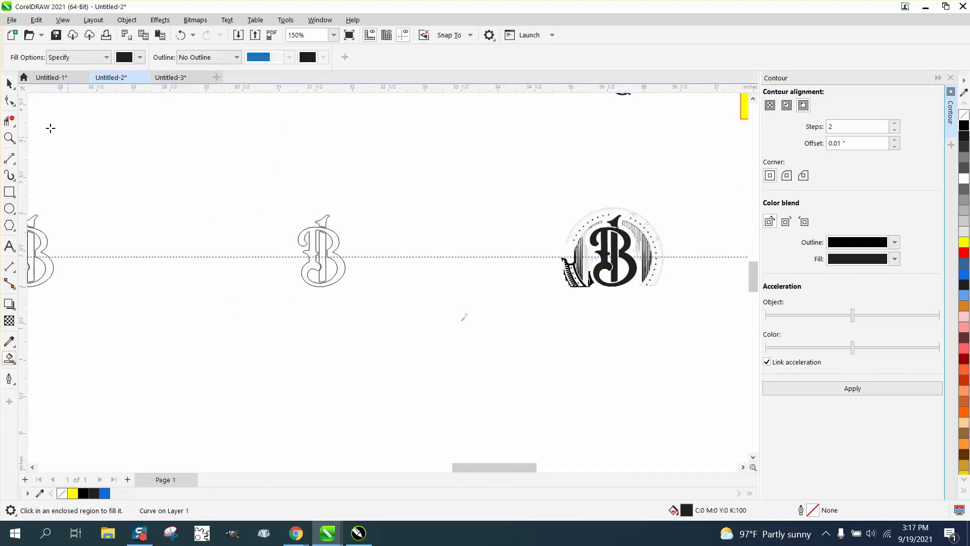
left_click(9, 83)
left_click_drag(238, 179, 410, 311)
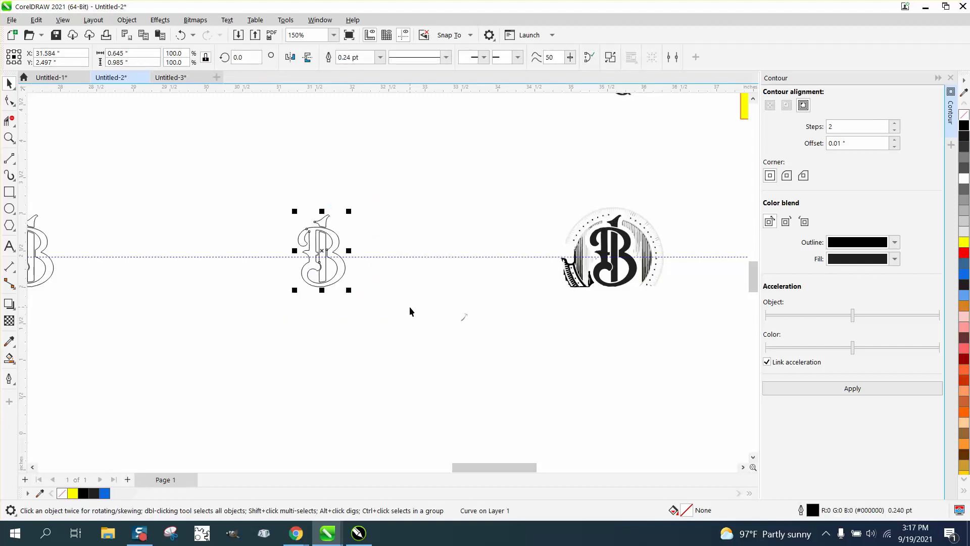
key("Delete")
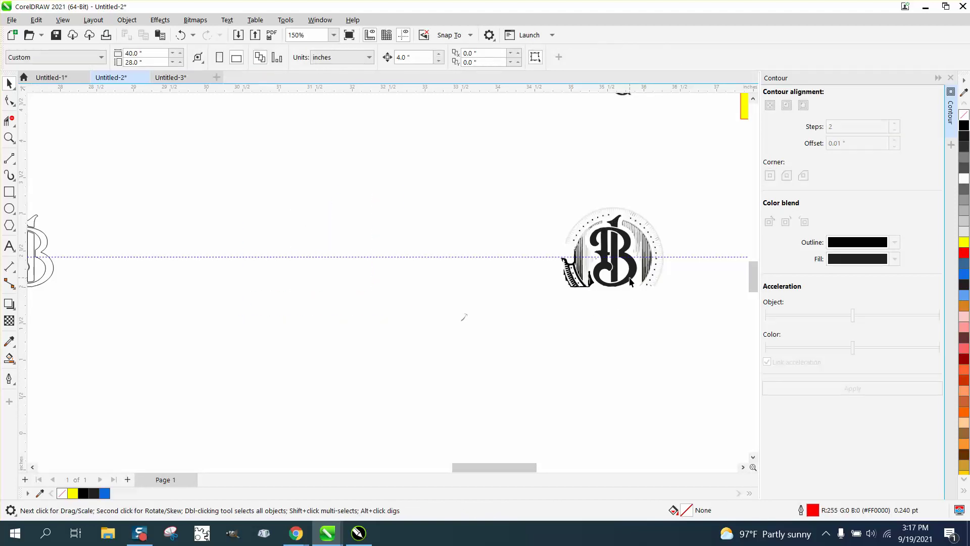
Move the filled B body, its vertical bar and its top flag 4 inches left, out of the traced ring.
left_click(631, 278)
key("p")
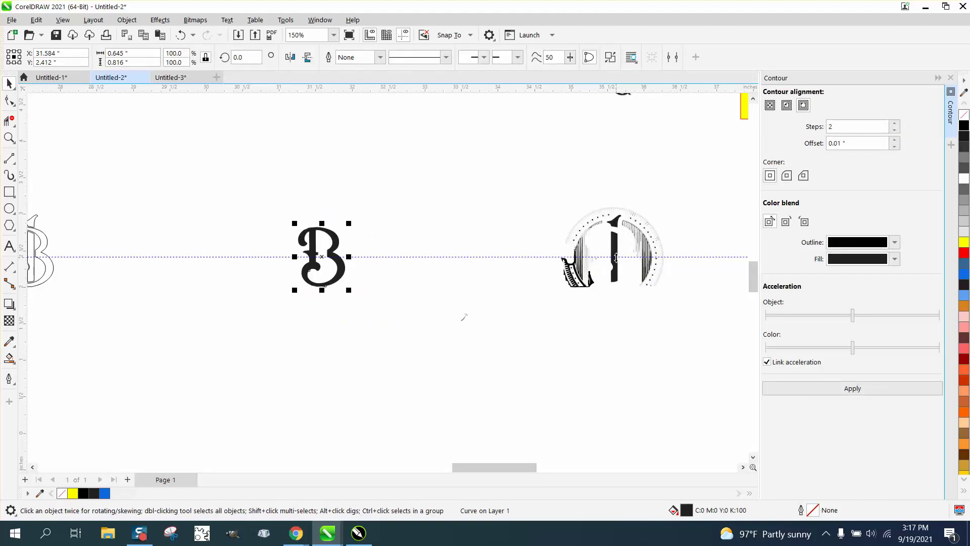
left_click(615, 258)
key("p")
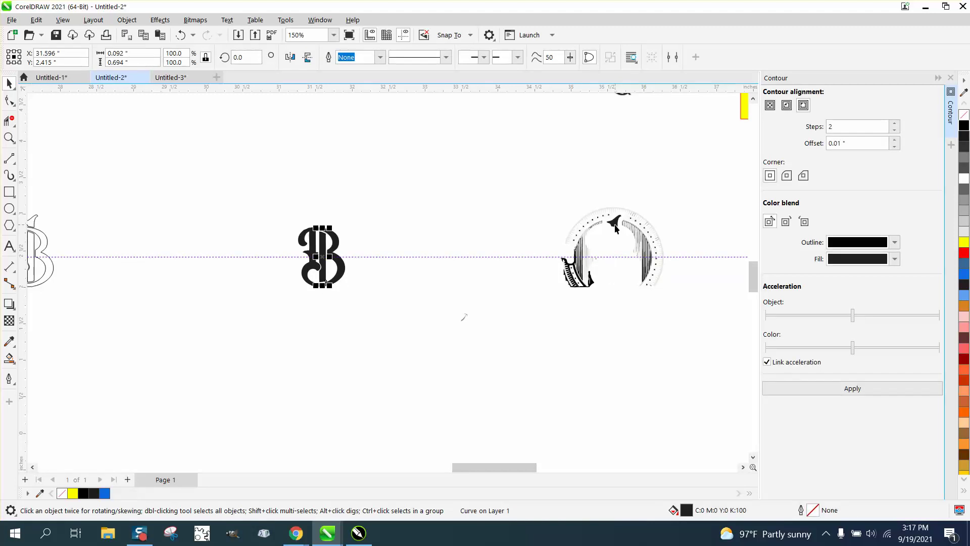
left_click(615, 225)
key("c")
left_click_drag(276, 190, 413, 322)
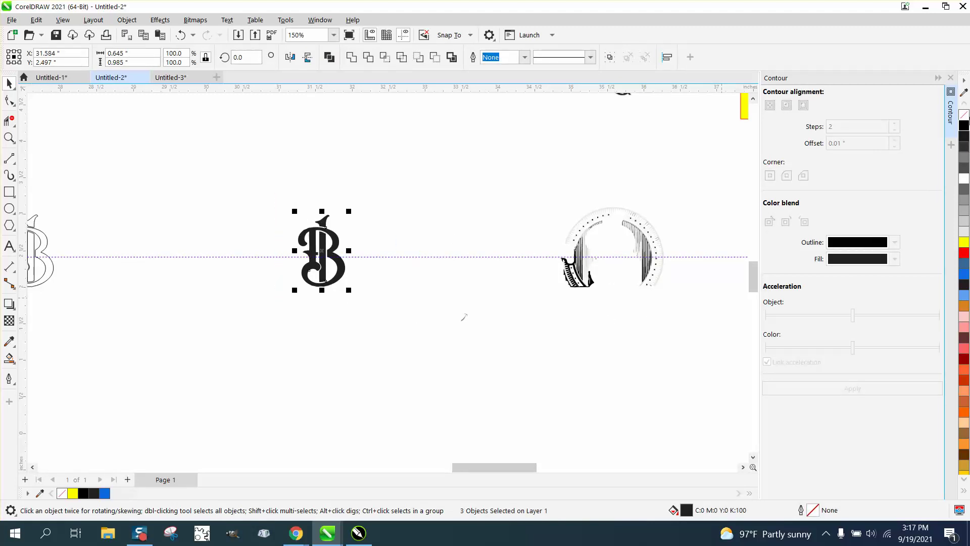
Delete the leftover traced ring pieces and the small stray stroke near the letter B.
left_click_drag(513, 200, 690, 306)
key("Delete")
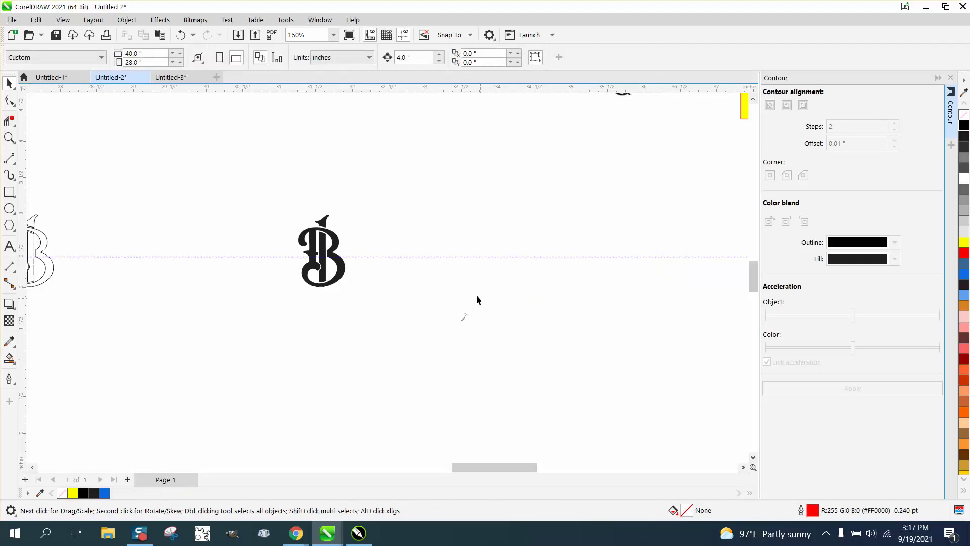
left_click_drag(540, 368, 541, 367)
key("Delete")
Remove the fill from the three letter B pieces and give them a black outline.
left_click(965, 127)
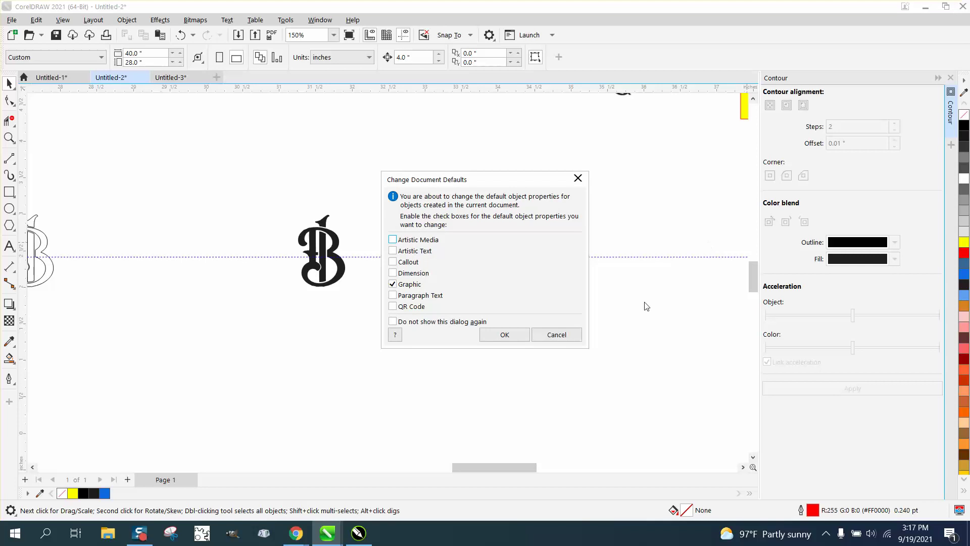
left_click(557, 335)
left_click_drag(283, 208, 465, 325)
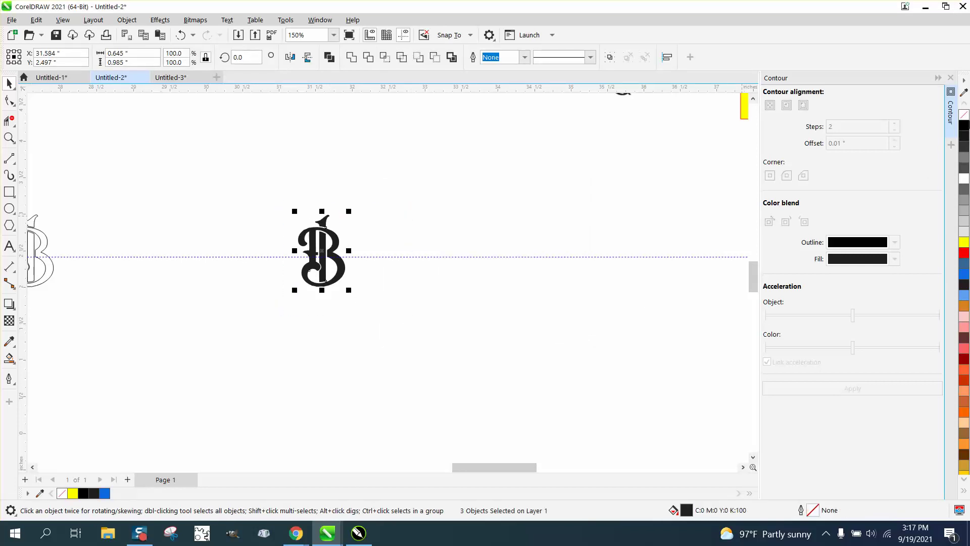
left_click(965, 115)
right_click(965, 125)
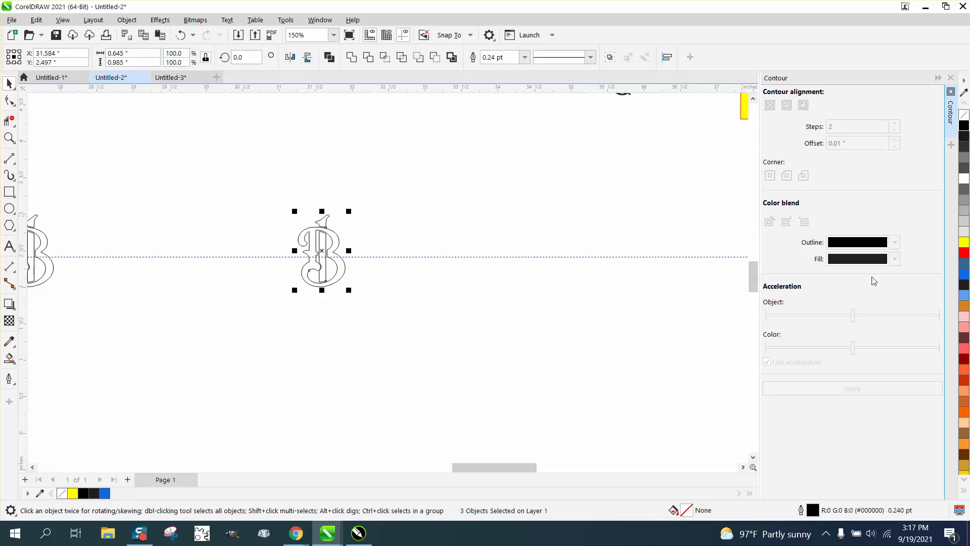
Group the three outlined B pieces and apply a two-step outside contour with a 0.01 inch offset.
left_click_drag(261, 181, 382, 305)
left_click(127, 20)
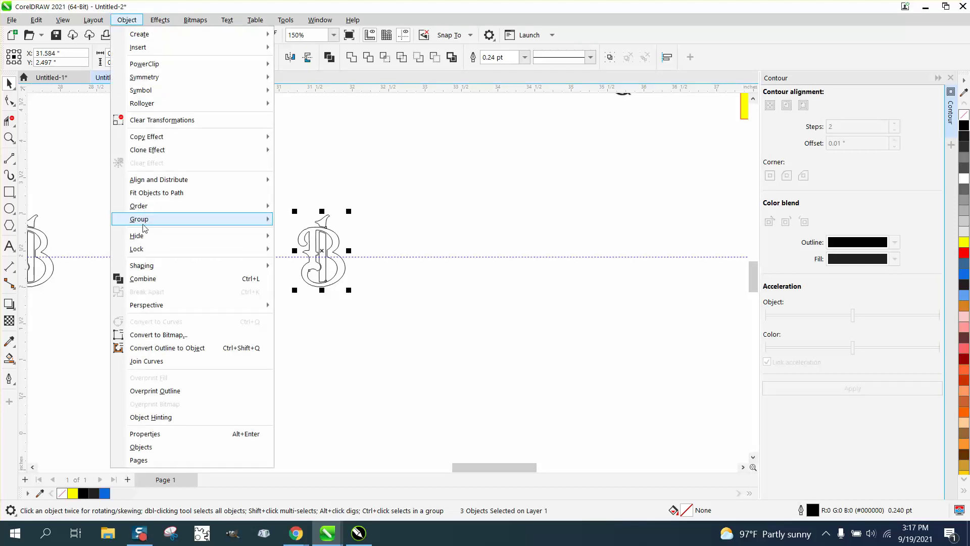
mouse_move(170, 223)
left_click(303, 221)
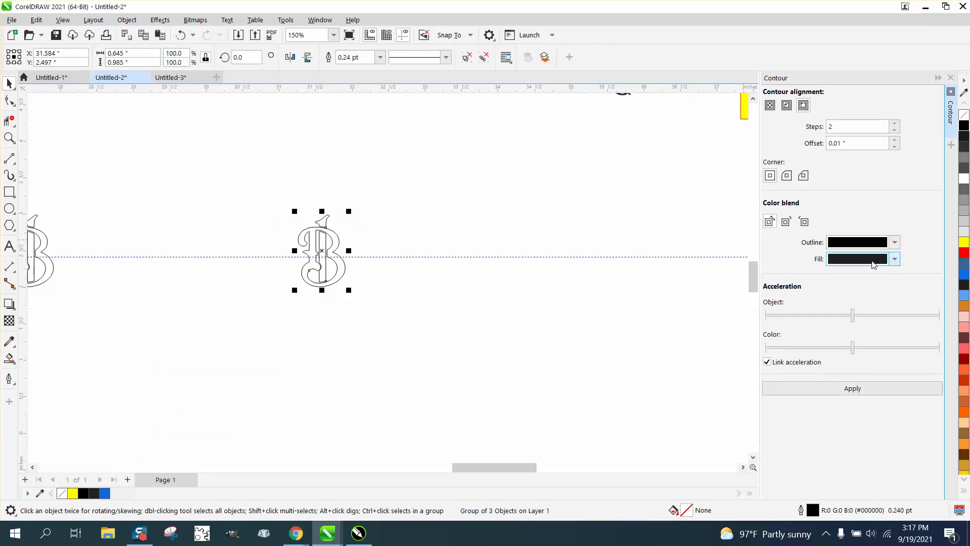
left_click(853, 387)
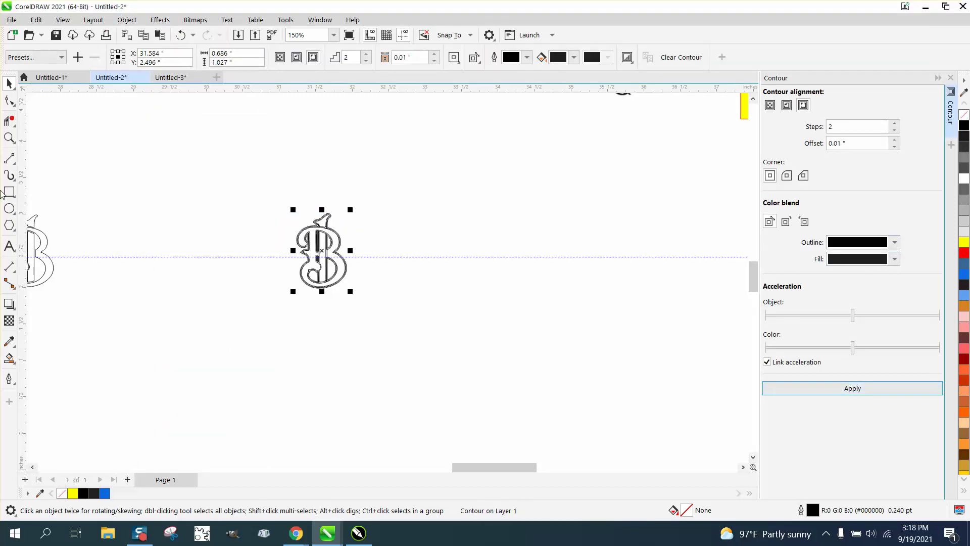
Smart-fill the outer contour band around the letter B in black and move it 4 inches right.
left_click_drag(277, 192, 381, 281)
left_click_drag(292, 206, 395, 252)
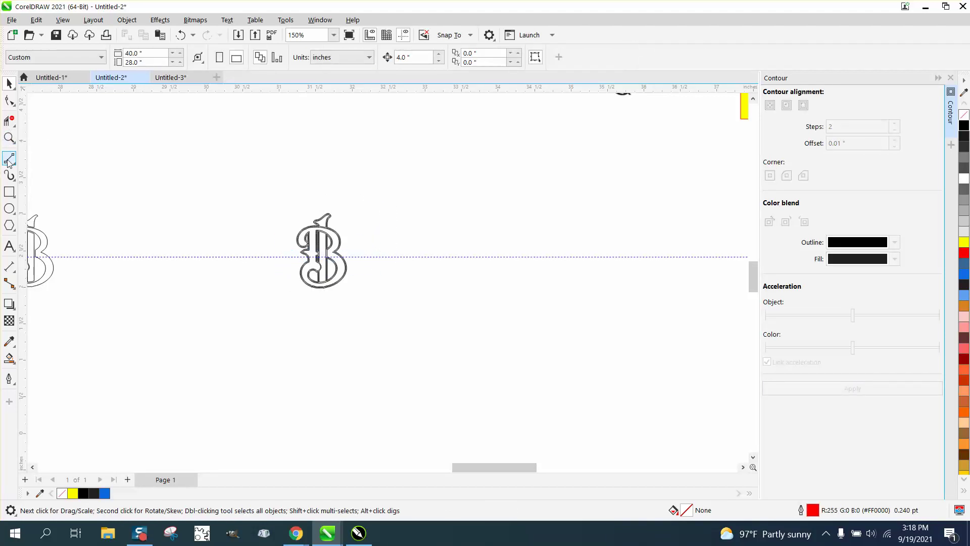
left_click(9, 137)
left_click_drag(292, 207, 349, 240)
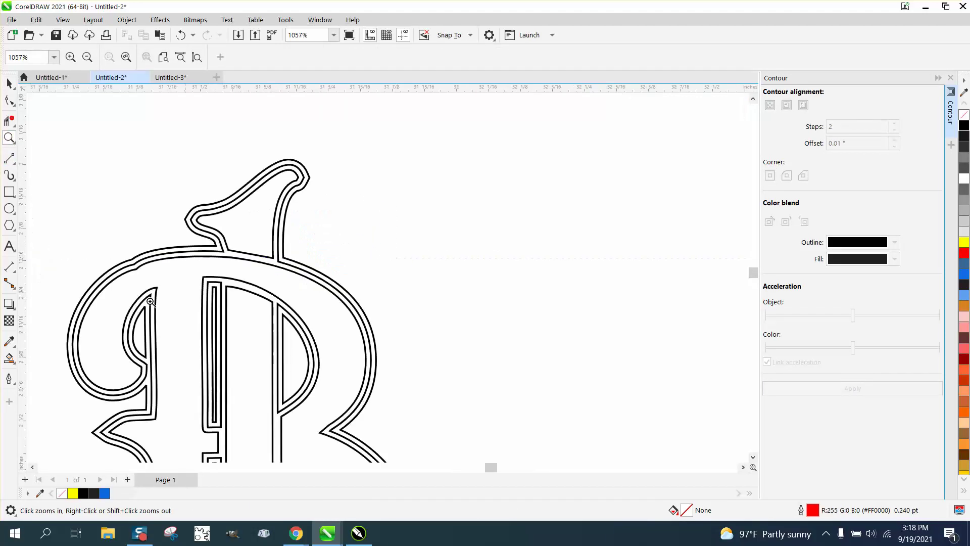
left_click(9, 357)
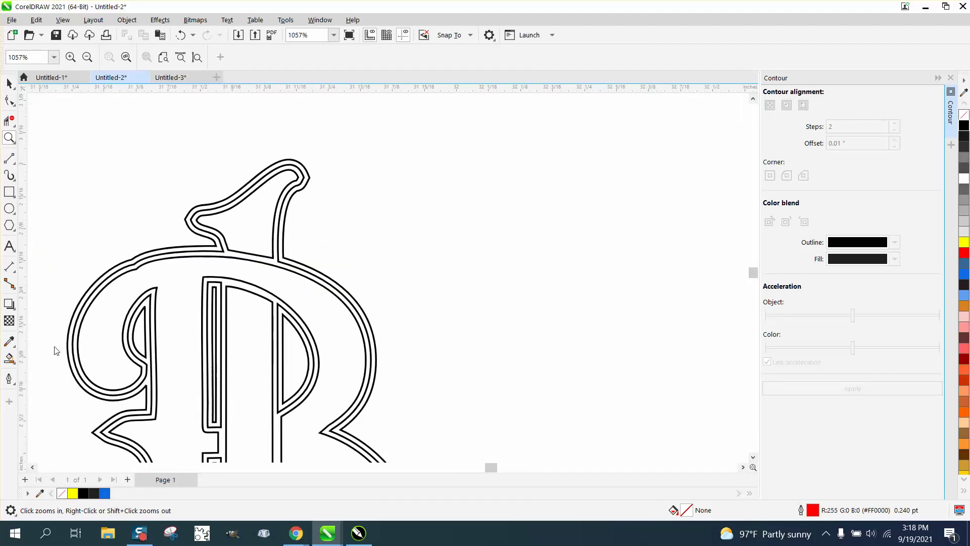
left_click(268, 172)
scroll(269, 173, "down", 10)
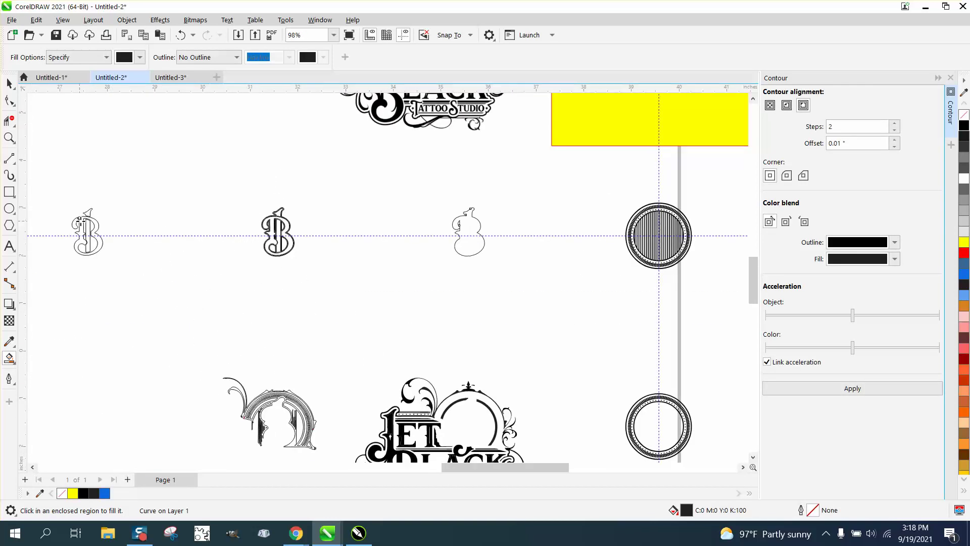
Smart-fill the parts of the leftmost outlined B in black and move them 8 inches right into the contour band.
left_click(9, 137)
left_click_drag(63, 232, 162, 285)
left_click(9, 355)
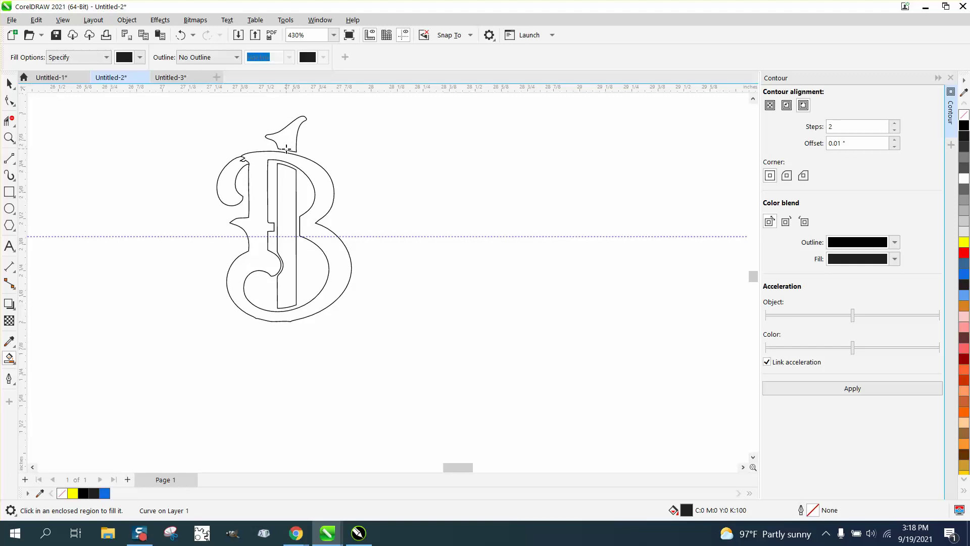
scroll(293, 155, "down", 5)
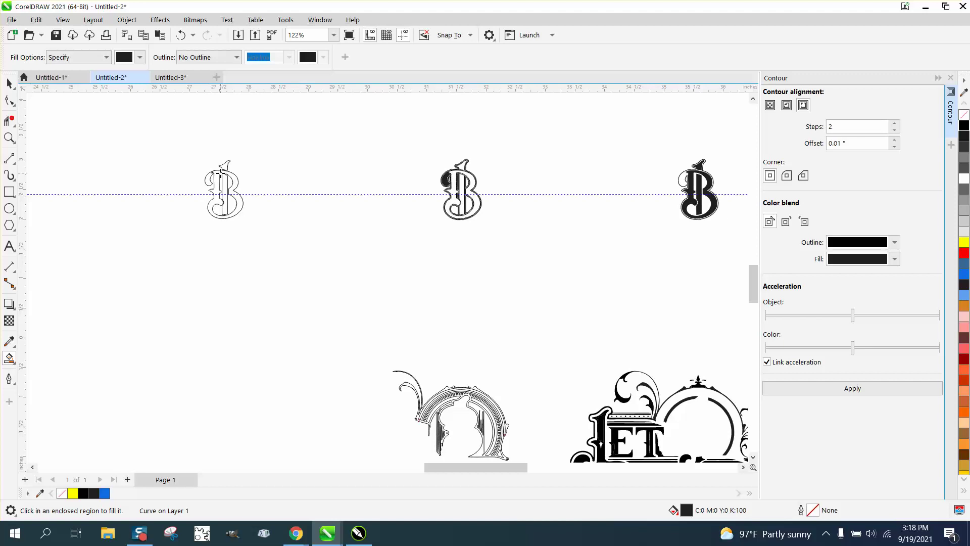
Group the five pieces of the filled, contoured B and move it 4 inches down into the Jet Black logo's circle.
left_click(9, 137)
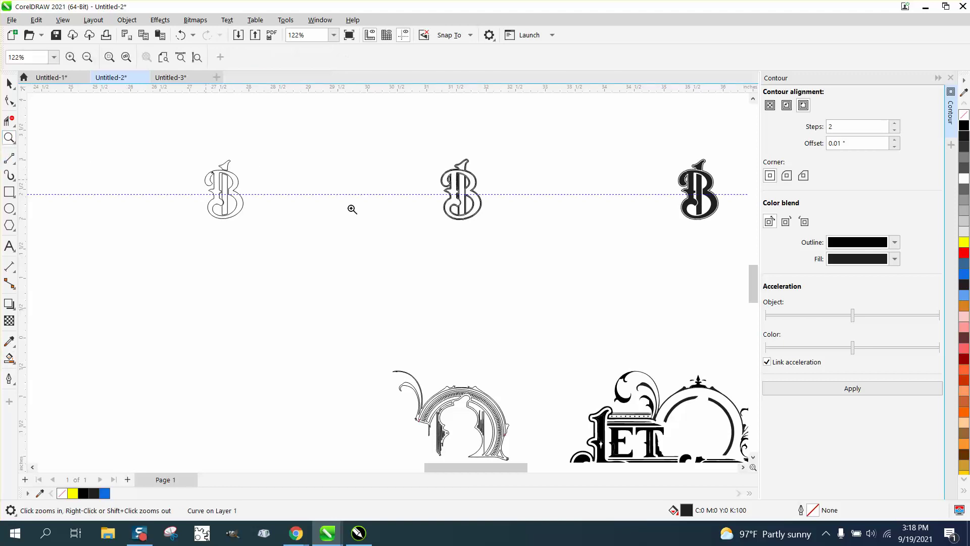
left_click_drag(670, 152, 730, 230)
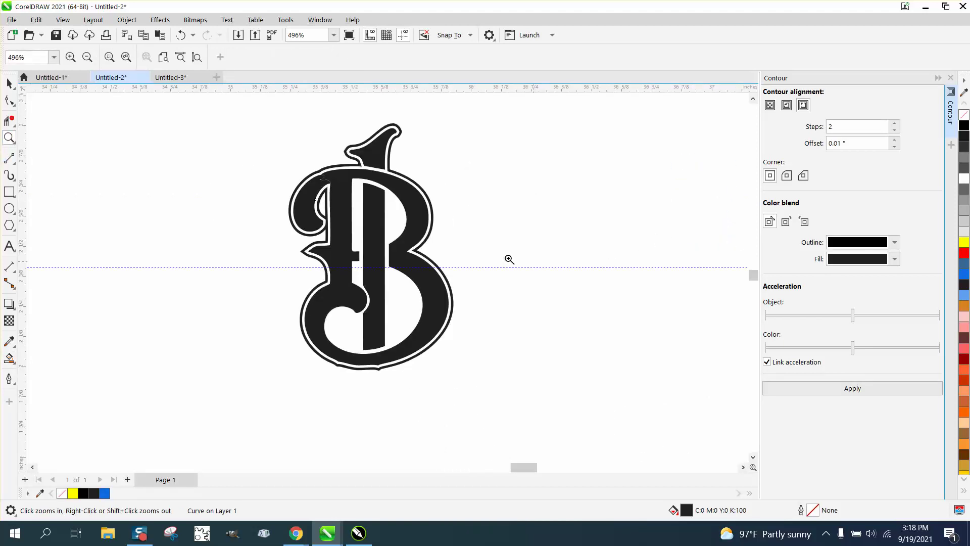
scroll(354, 237, "down", 4)
scroll(362, 232, "down", 3)
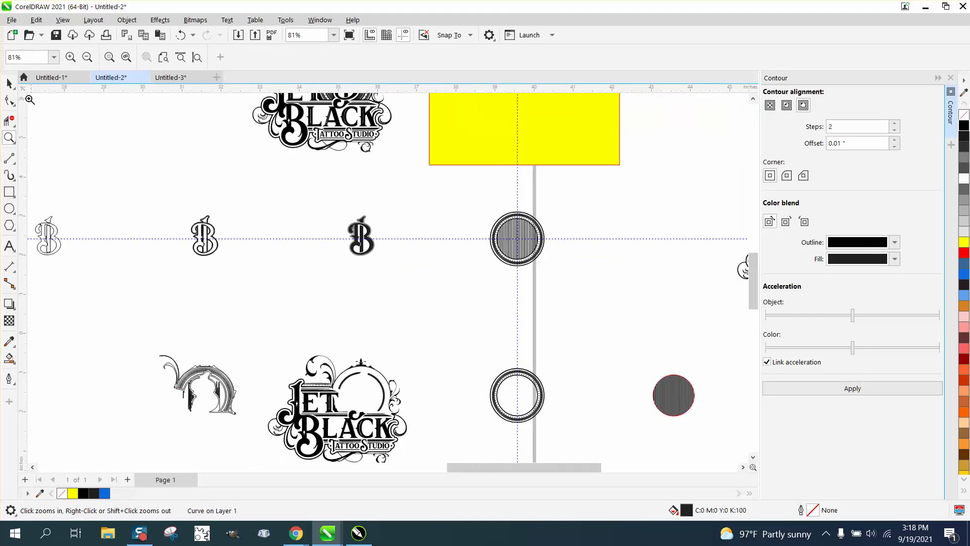
left_click(9, 83)
left_click_drag(318, 197, 431, 290)
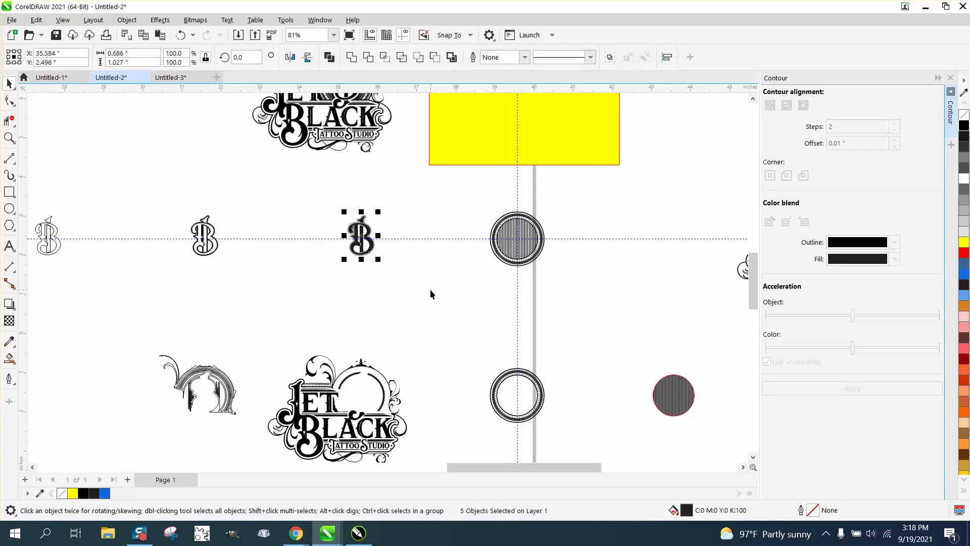
key("ctrl+g")
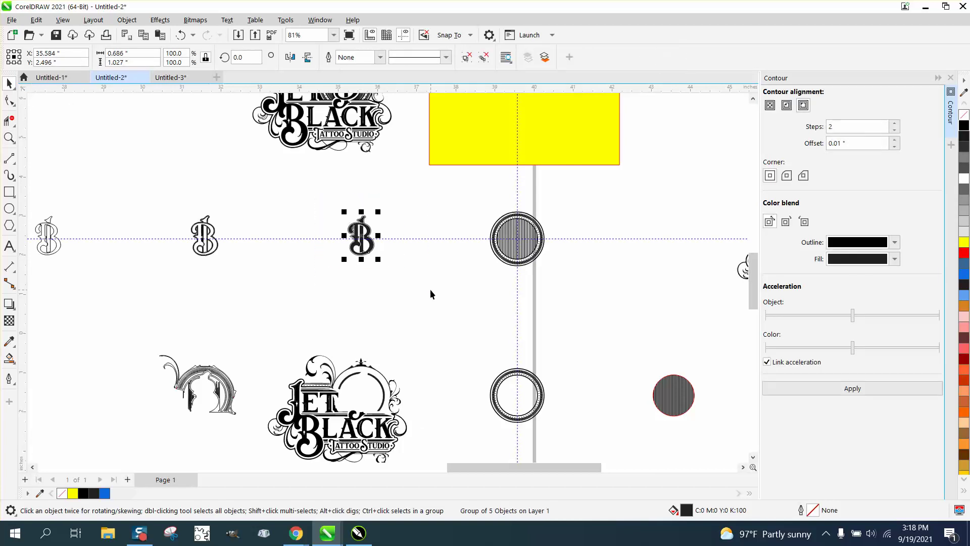
key("shift+Down")
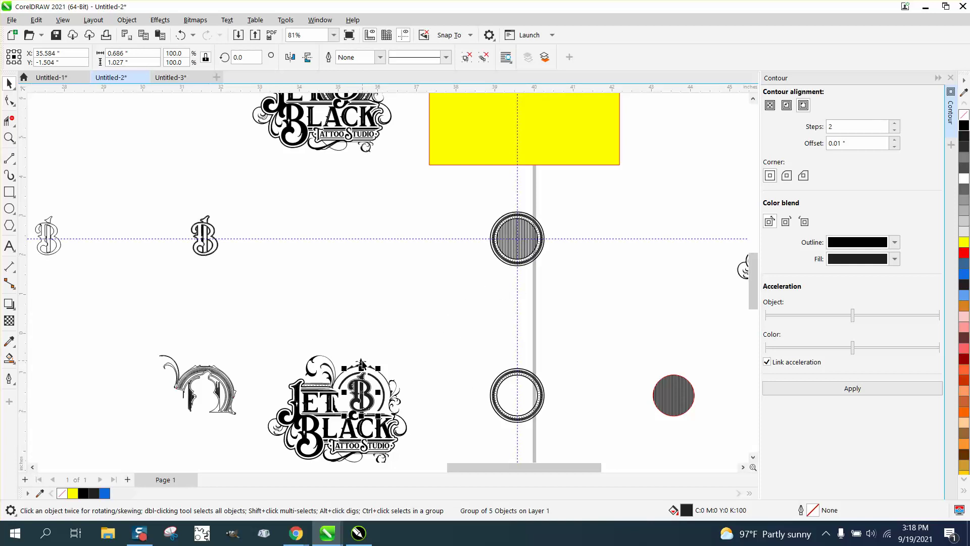
Delete the leftover traced arch fragment beside the lower Jet Black logo and check the logo with its new B.
scroll(365, 350, "down", 2)
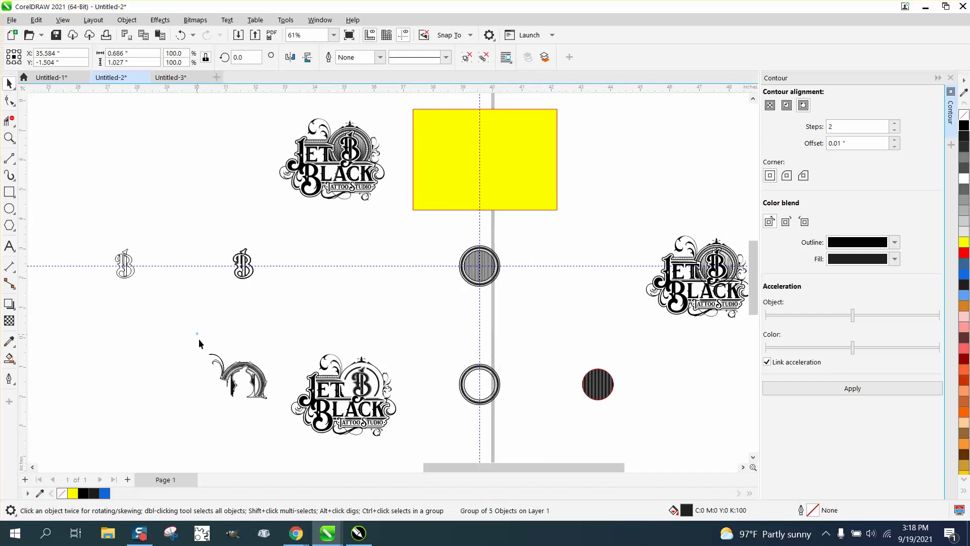
key("Delete")
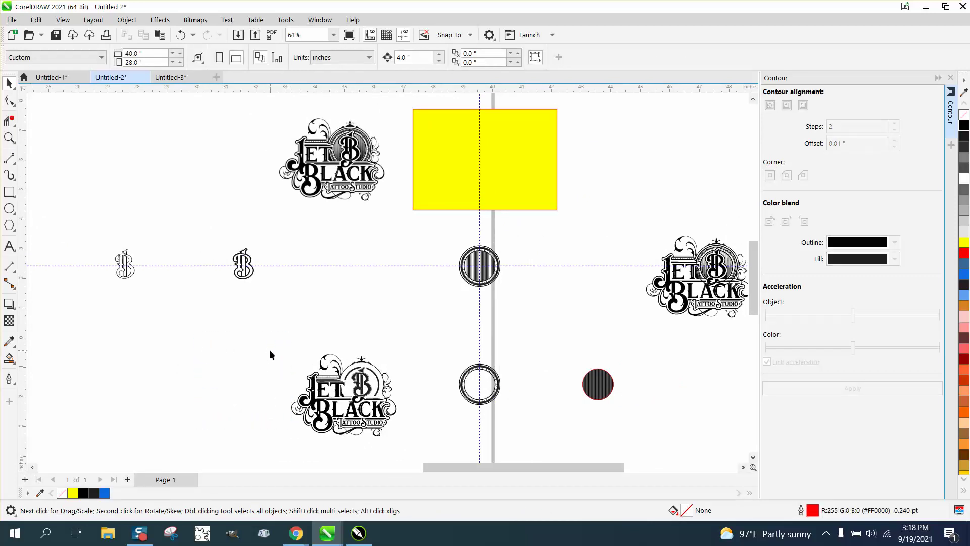
left_click(9, 138)
left_click_drag(272, 338, 433, 449)
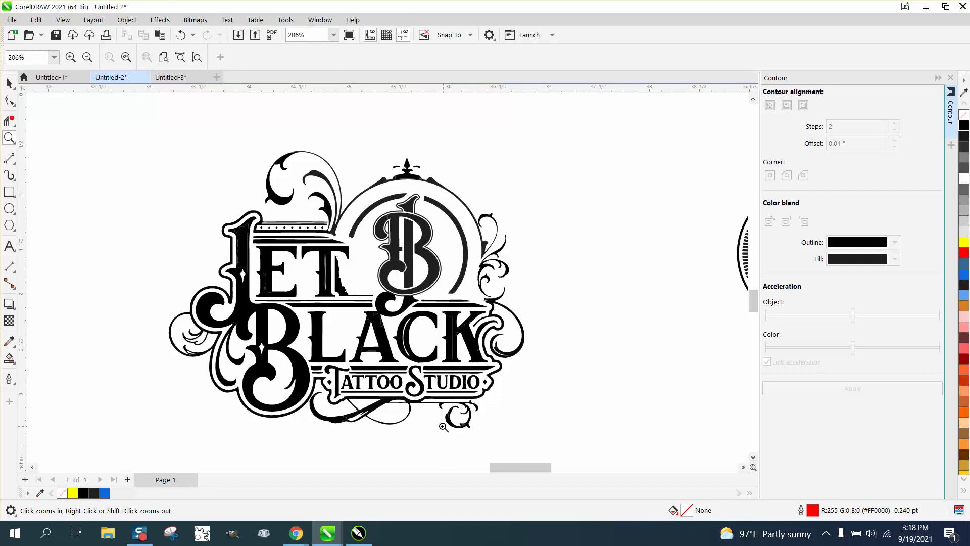
scroll(430, 417, "down", 3)
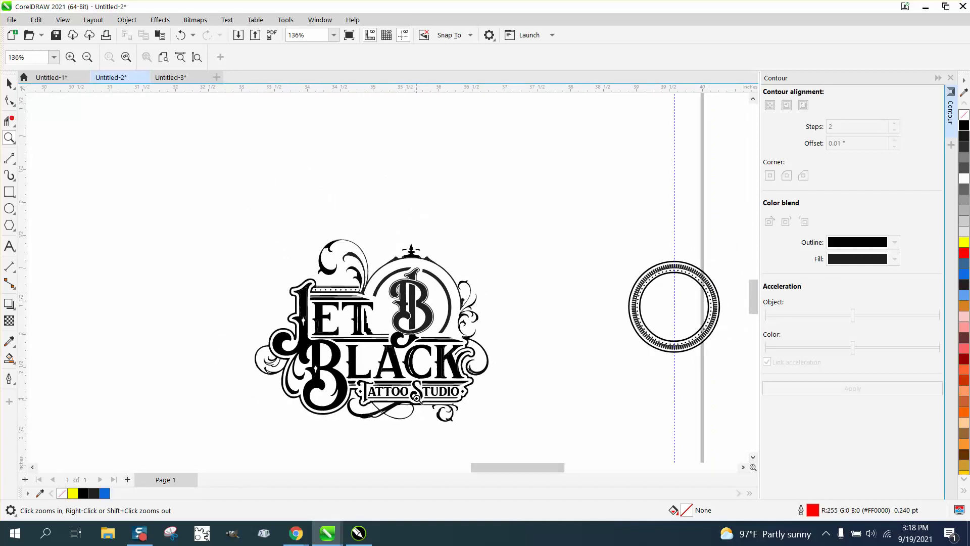
scroll(414, 405, "down", 2)
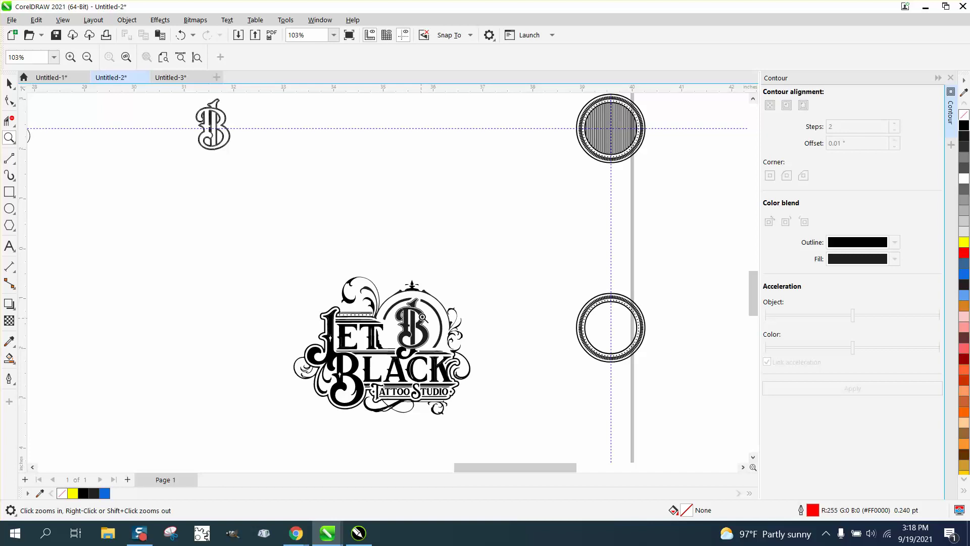